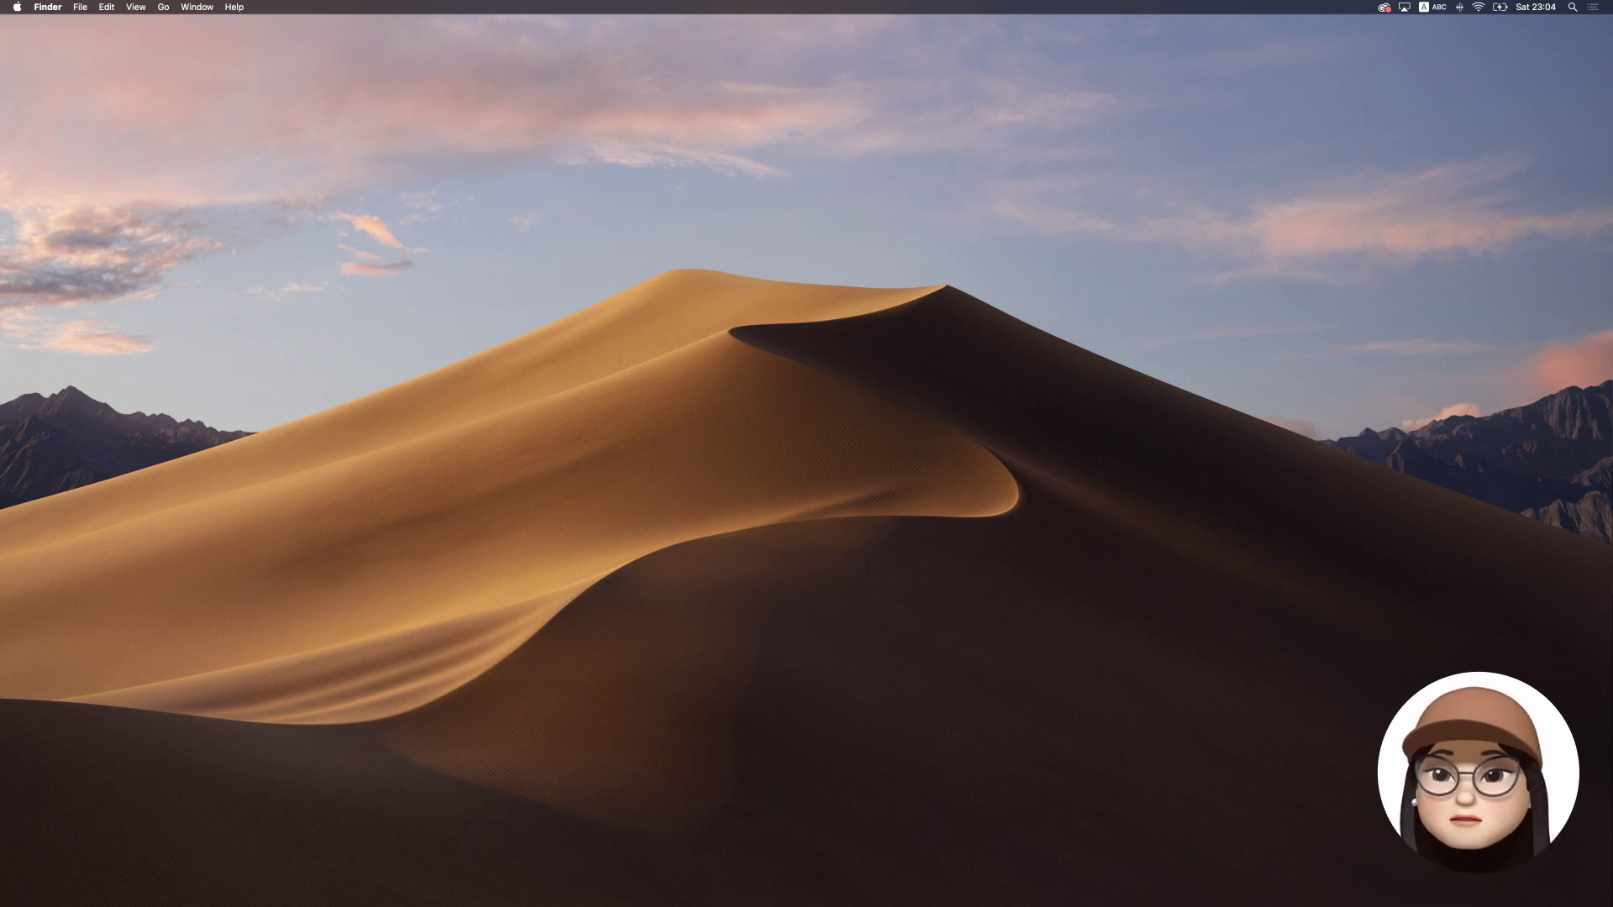
Fill the sign-up prototype with an email address and a masked password, then submit with Go
{"action": "left_click", "coordinate": [729, 452]}
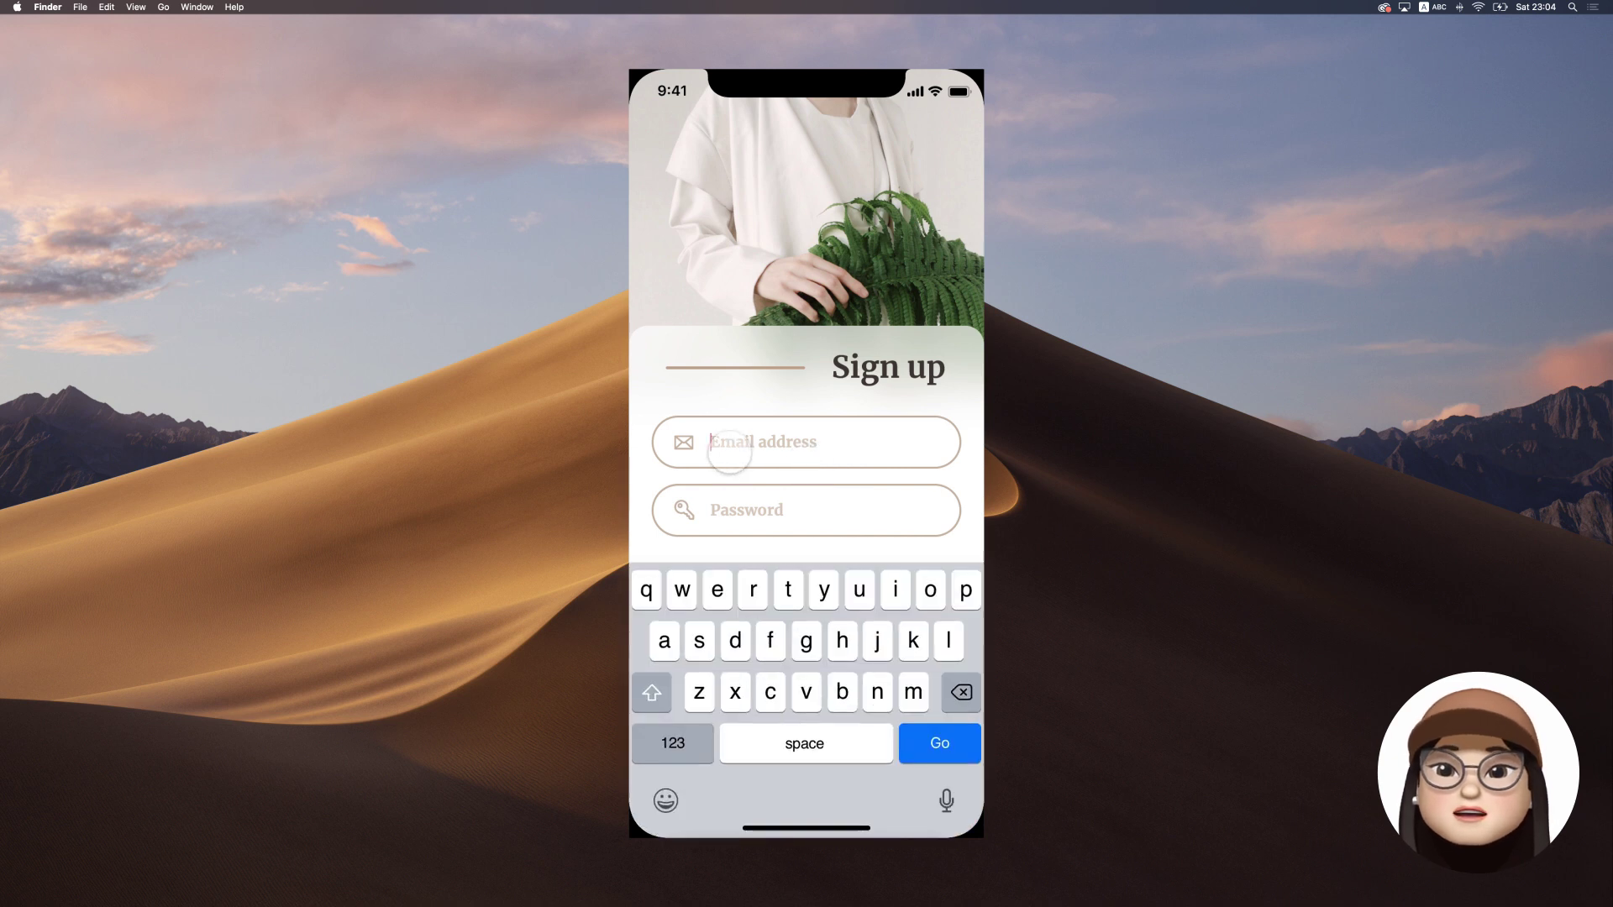
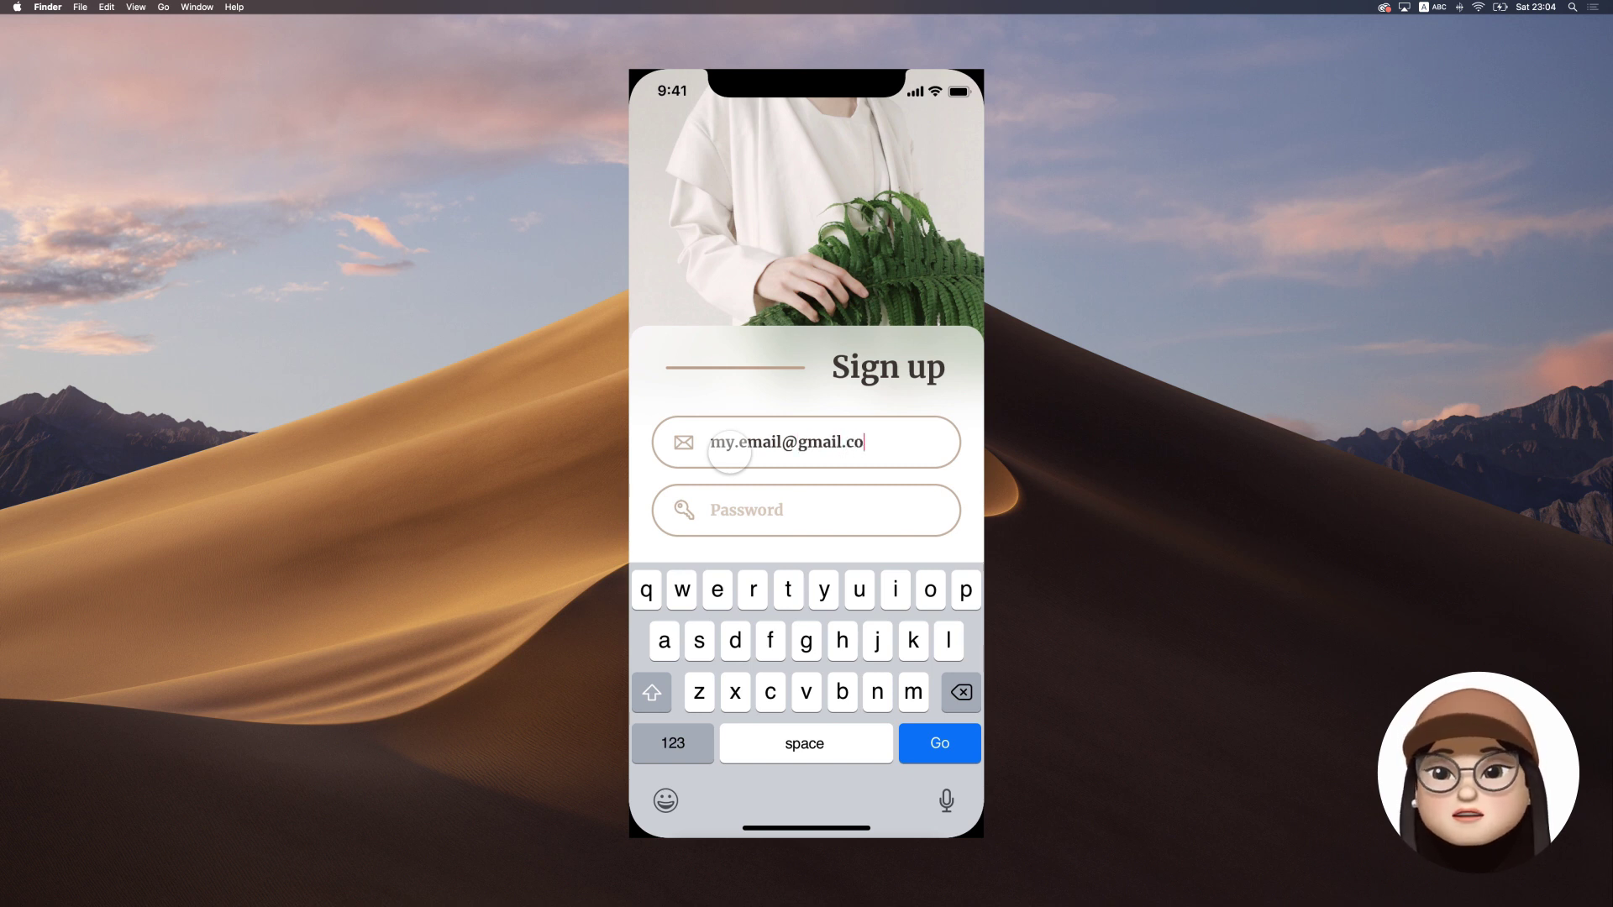
{"action": "left_click", "coordinate": [727, 505]}
{"action": "type", "text": "••"}
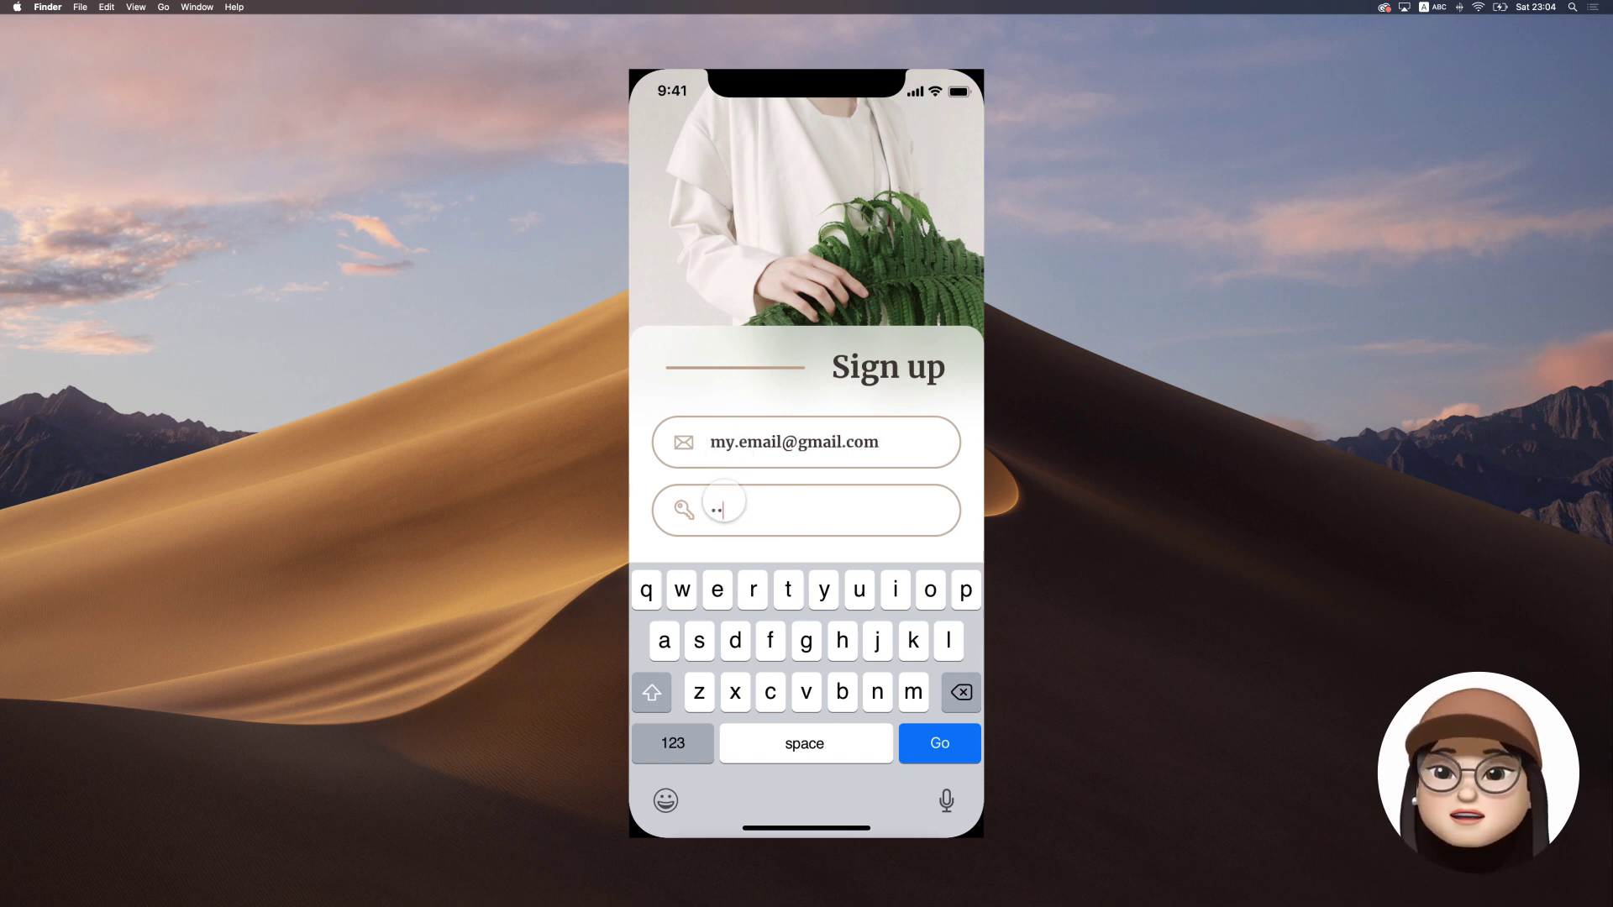
{"action": "type", "text": "••••••••••••••"}
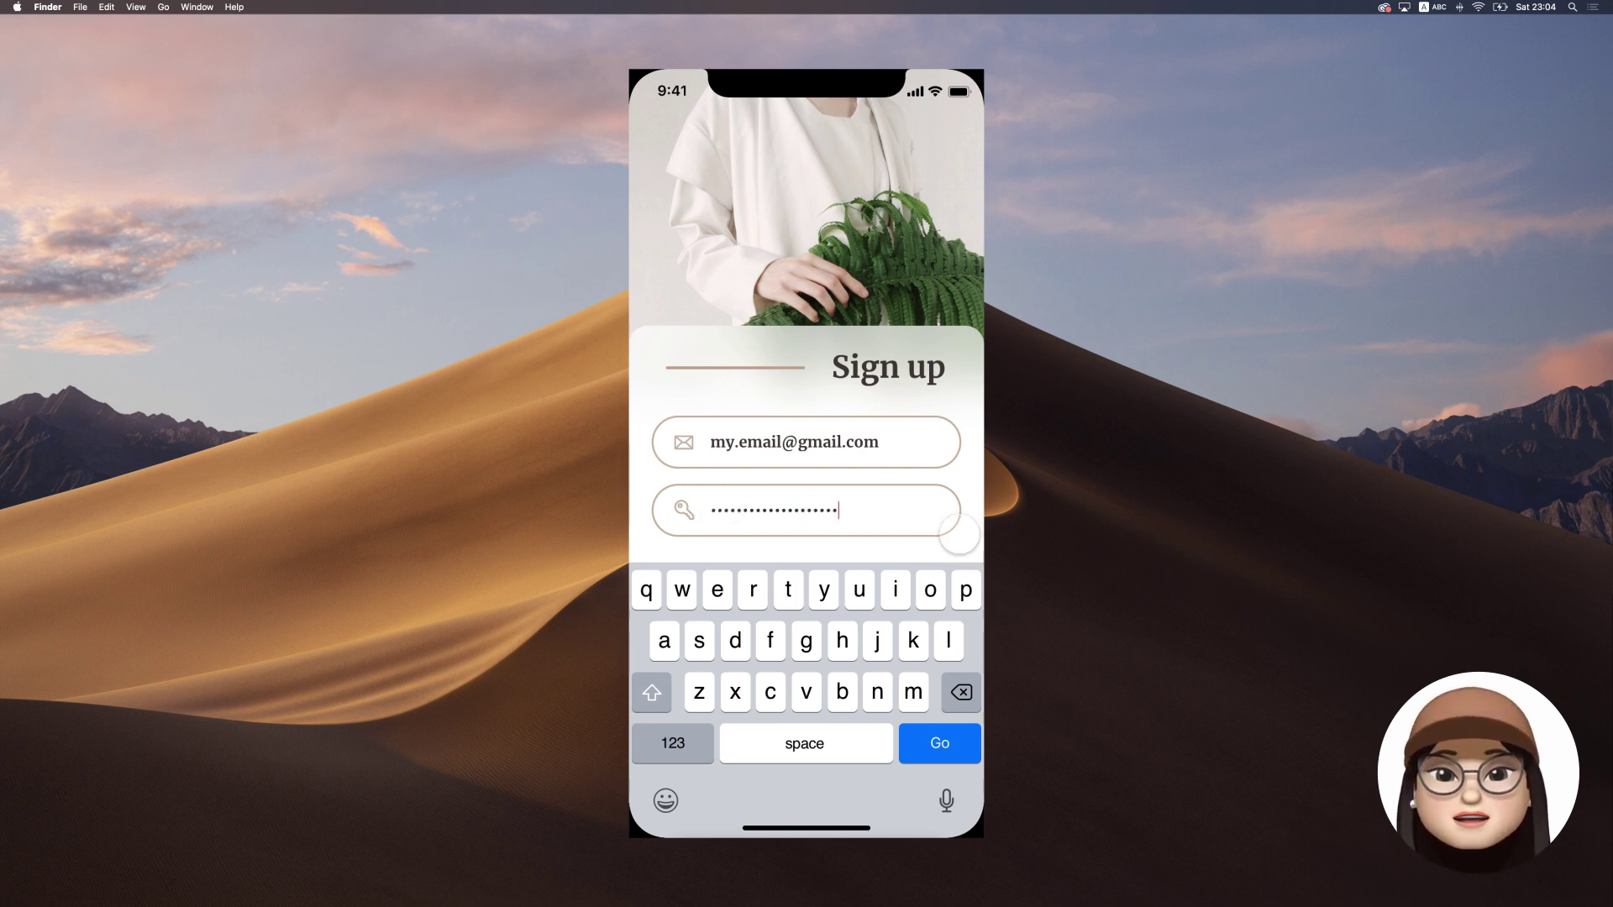
{"action": "left_click", "coordinate": [948, 744]}
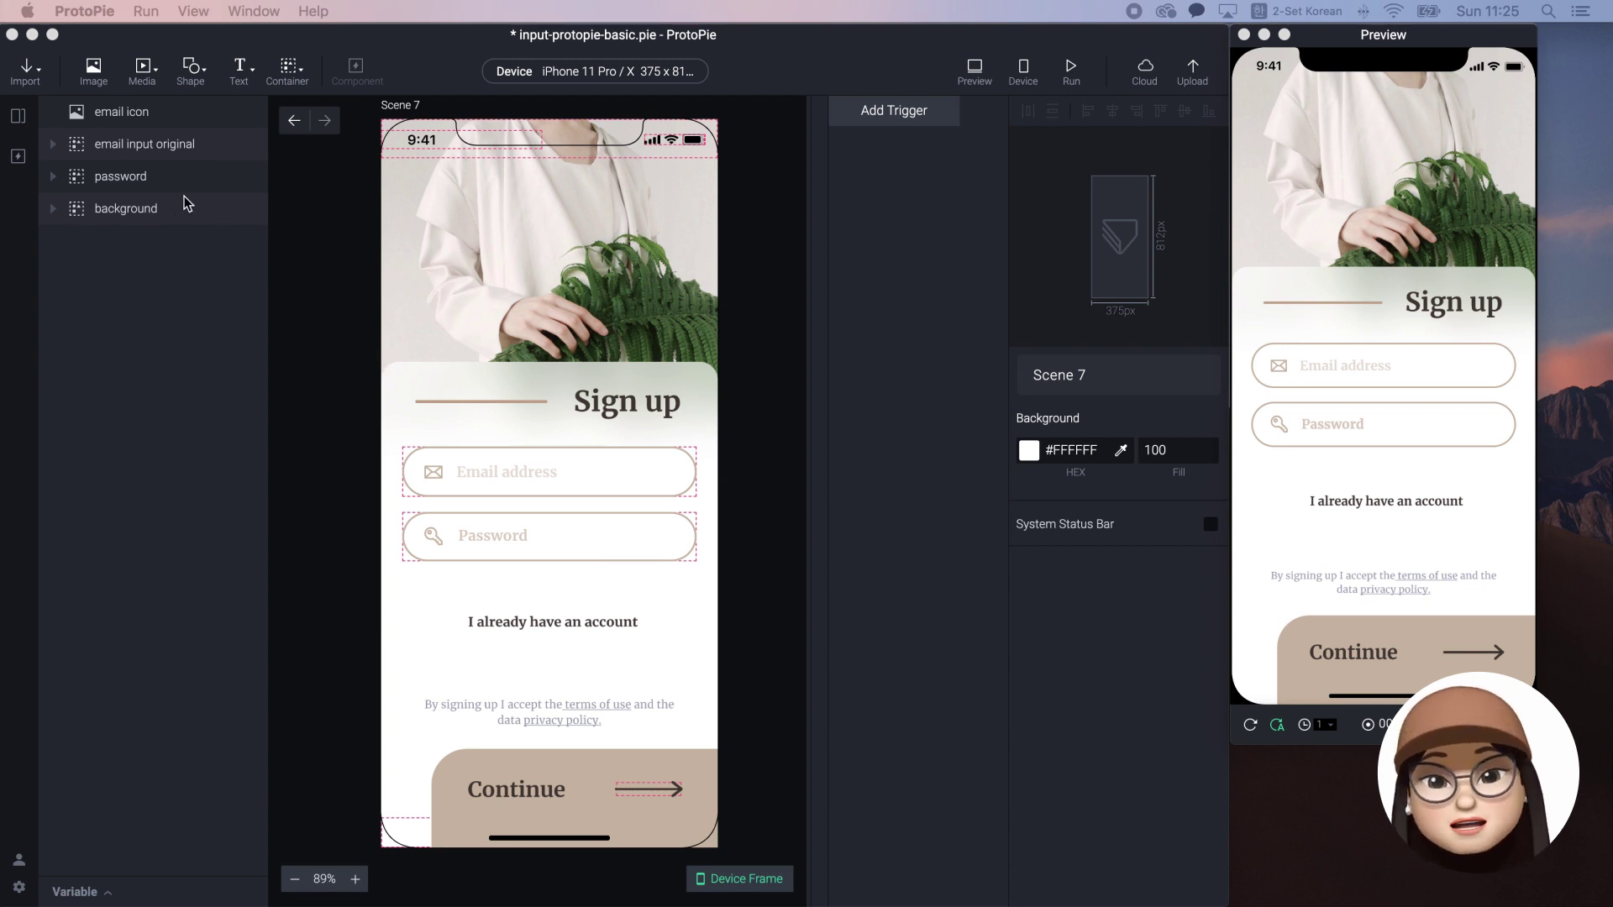
{"action": "left_click", "coordinate": [511, 467]}
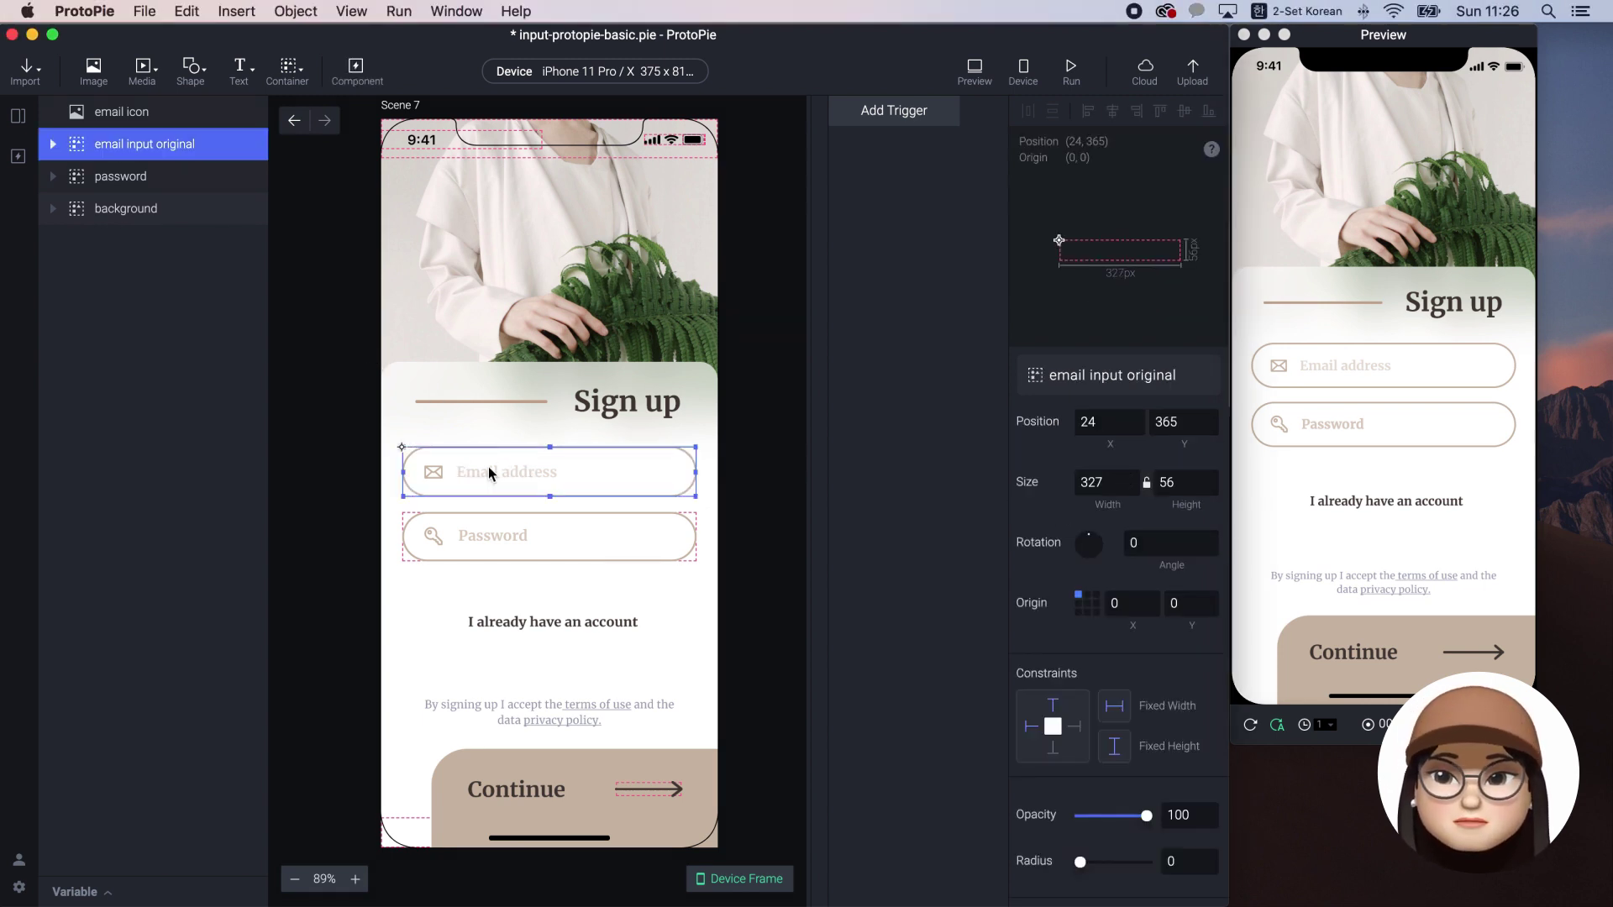
{"action": "left_click", "coordinate": [52, 143]}
{"action": "left_click", "coordinate": [126, 177]}
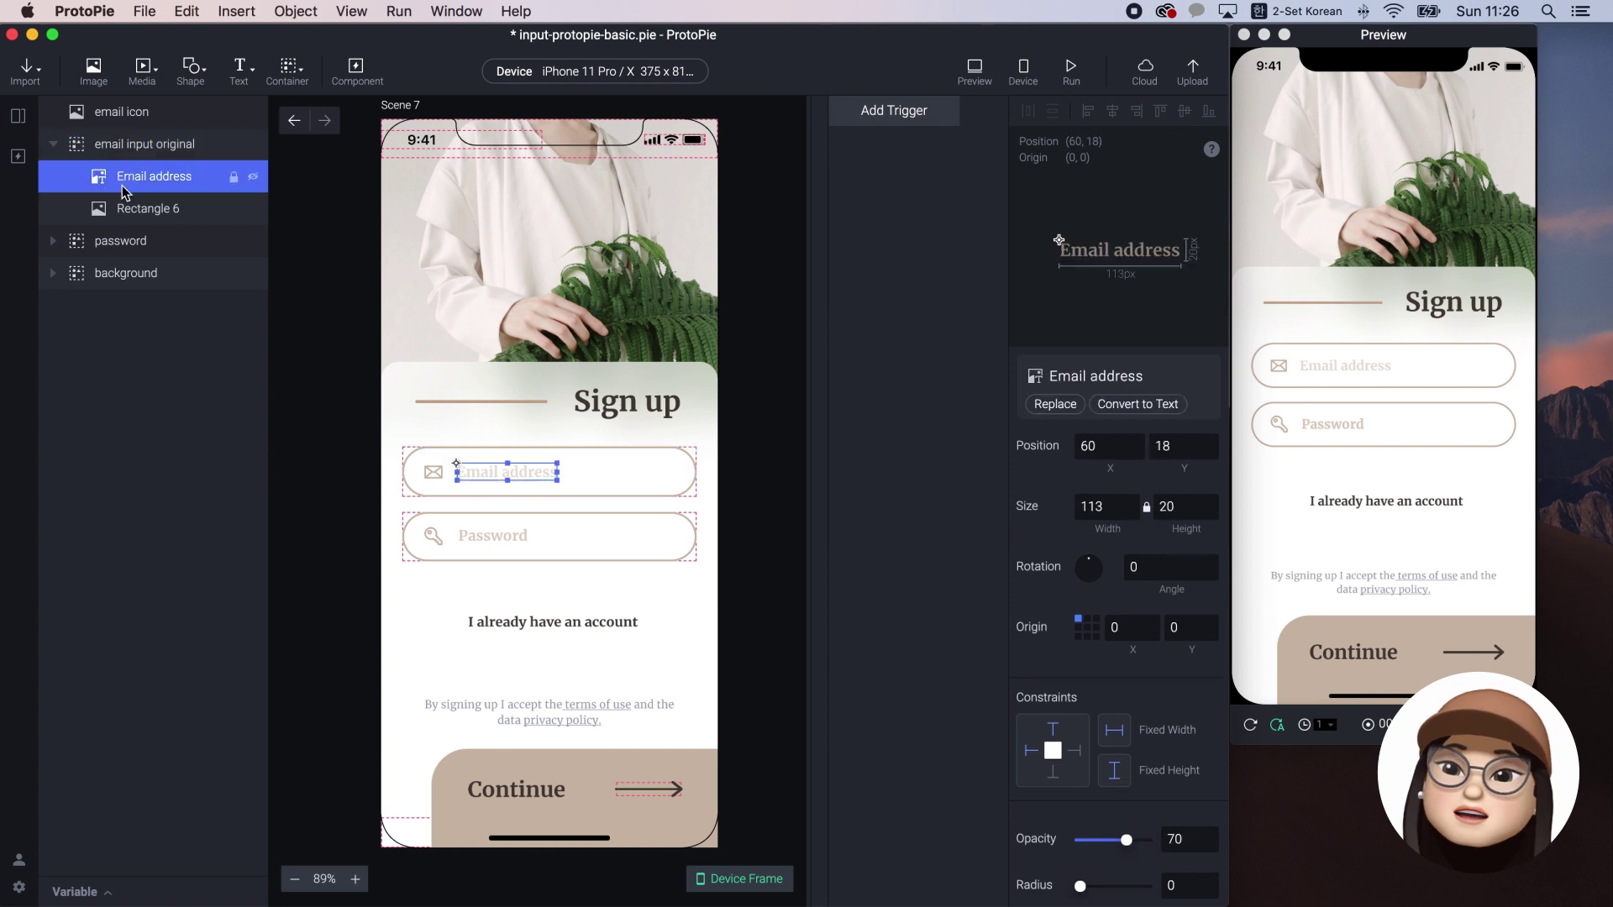
{"action": "left_click", "coordinate": [131, 210]}
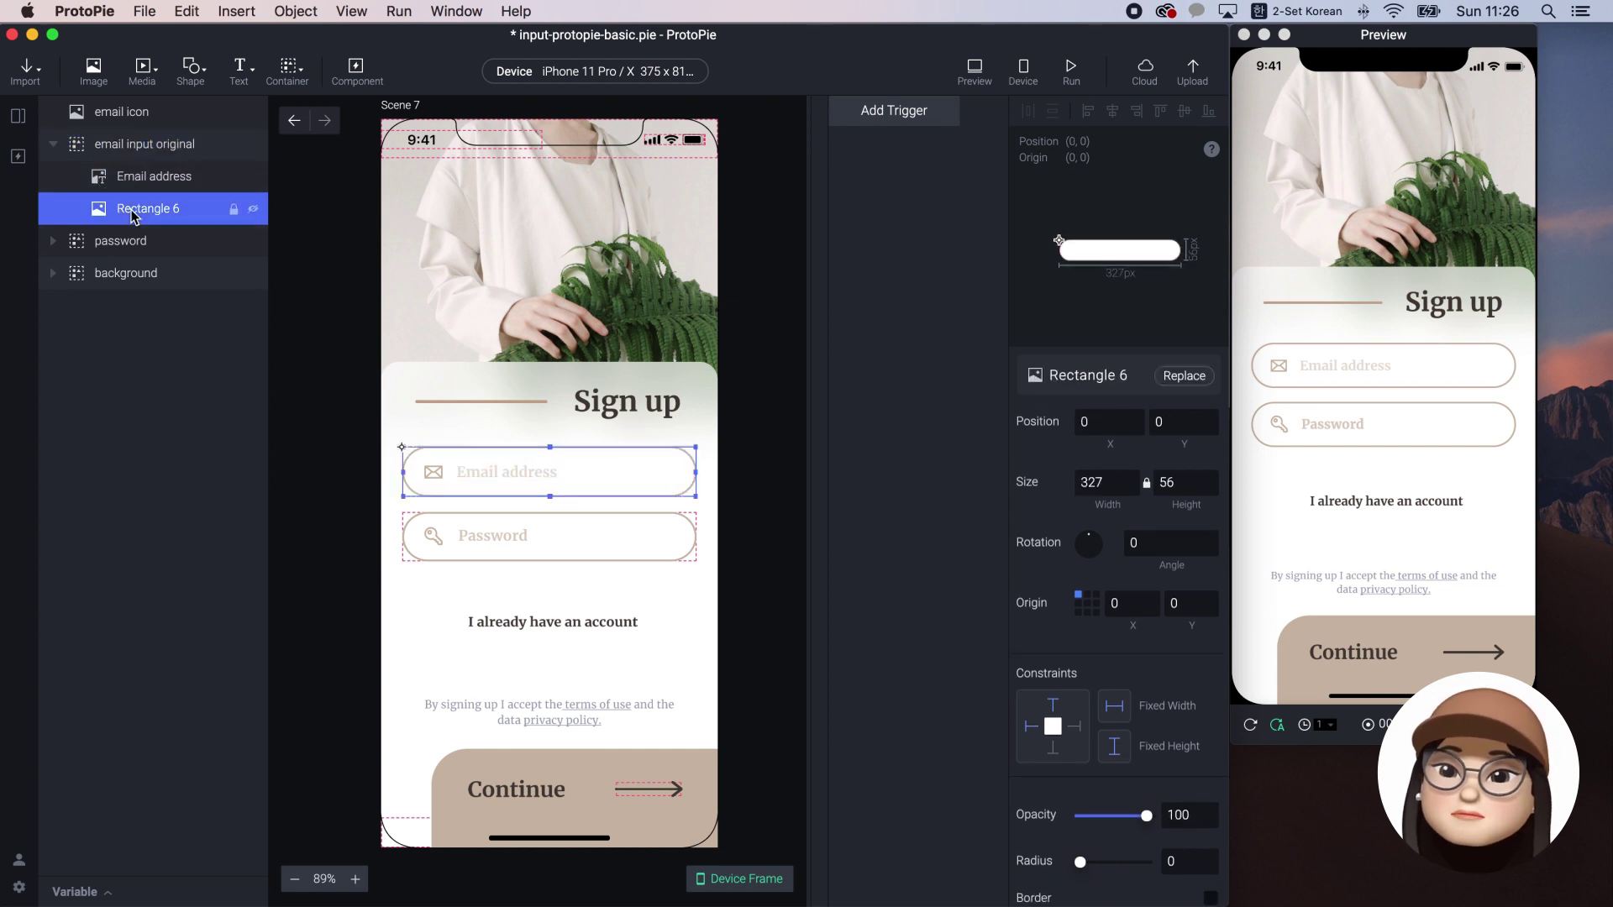
{"action": "left_click", "coordinate": [49, 144]}
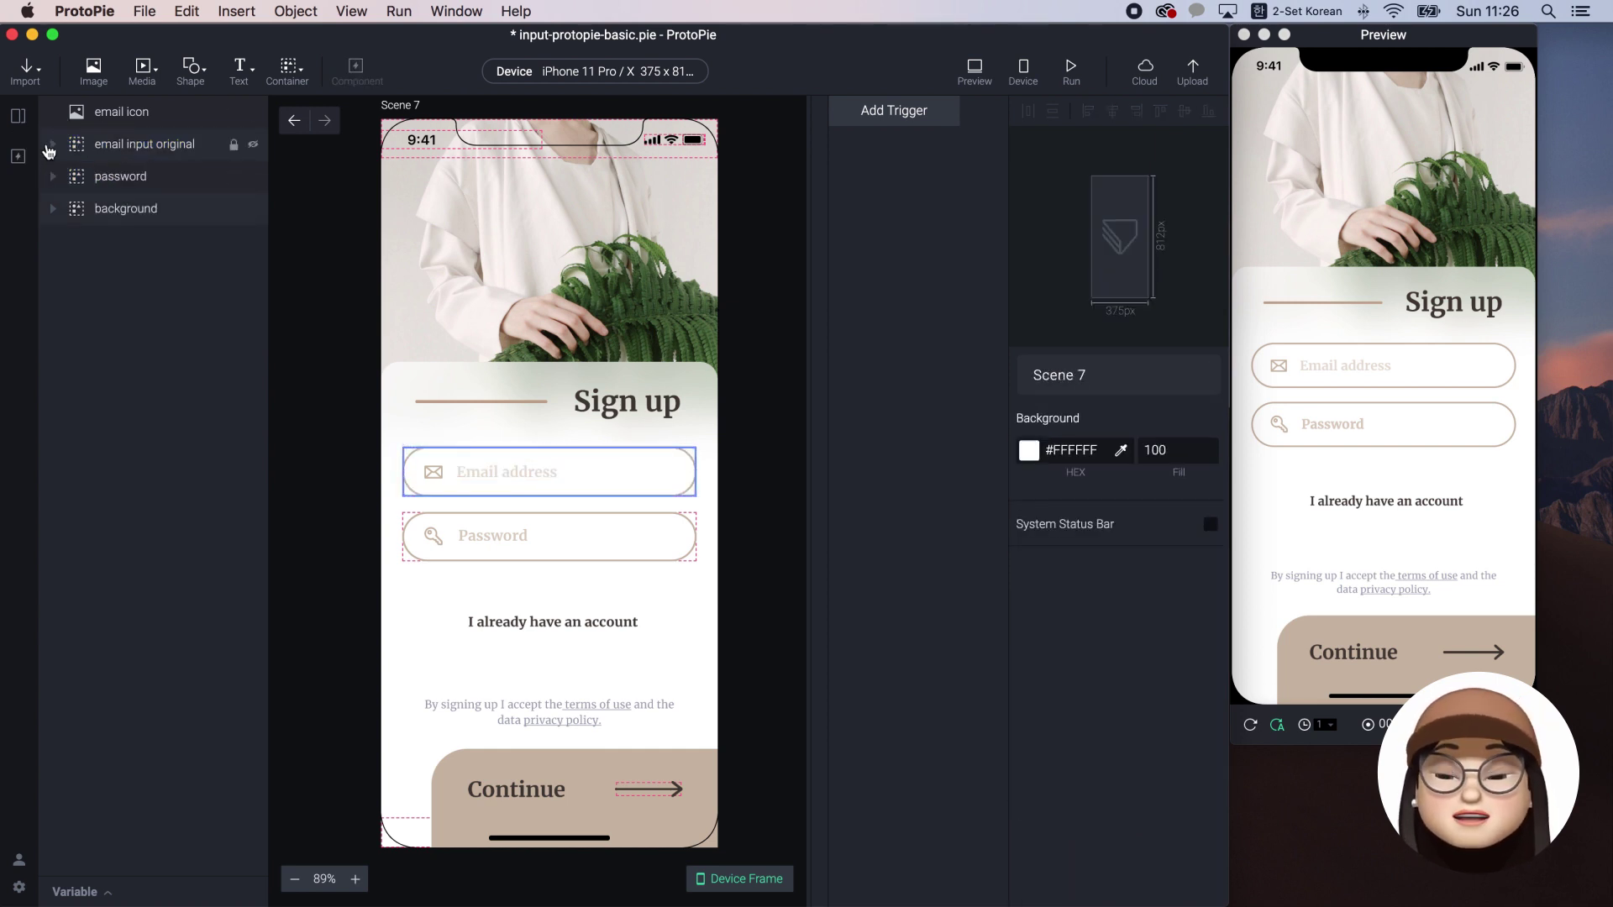
{"action": "left_click", "coordinate": [252, 77]}
Add a native Input 1 over the password box at 24, 438 and test typing 'he' in the preview
{"action": "left_click", "coordinate": [271, 136]}
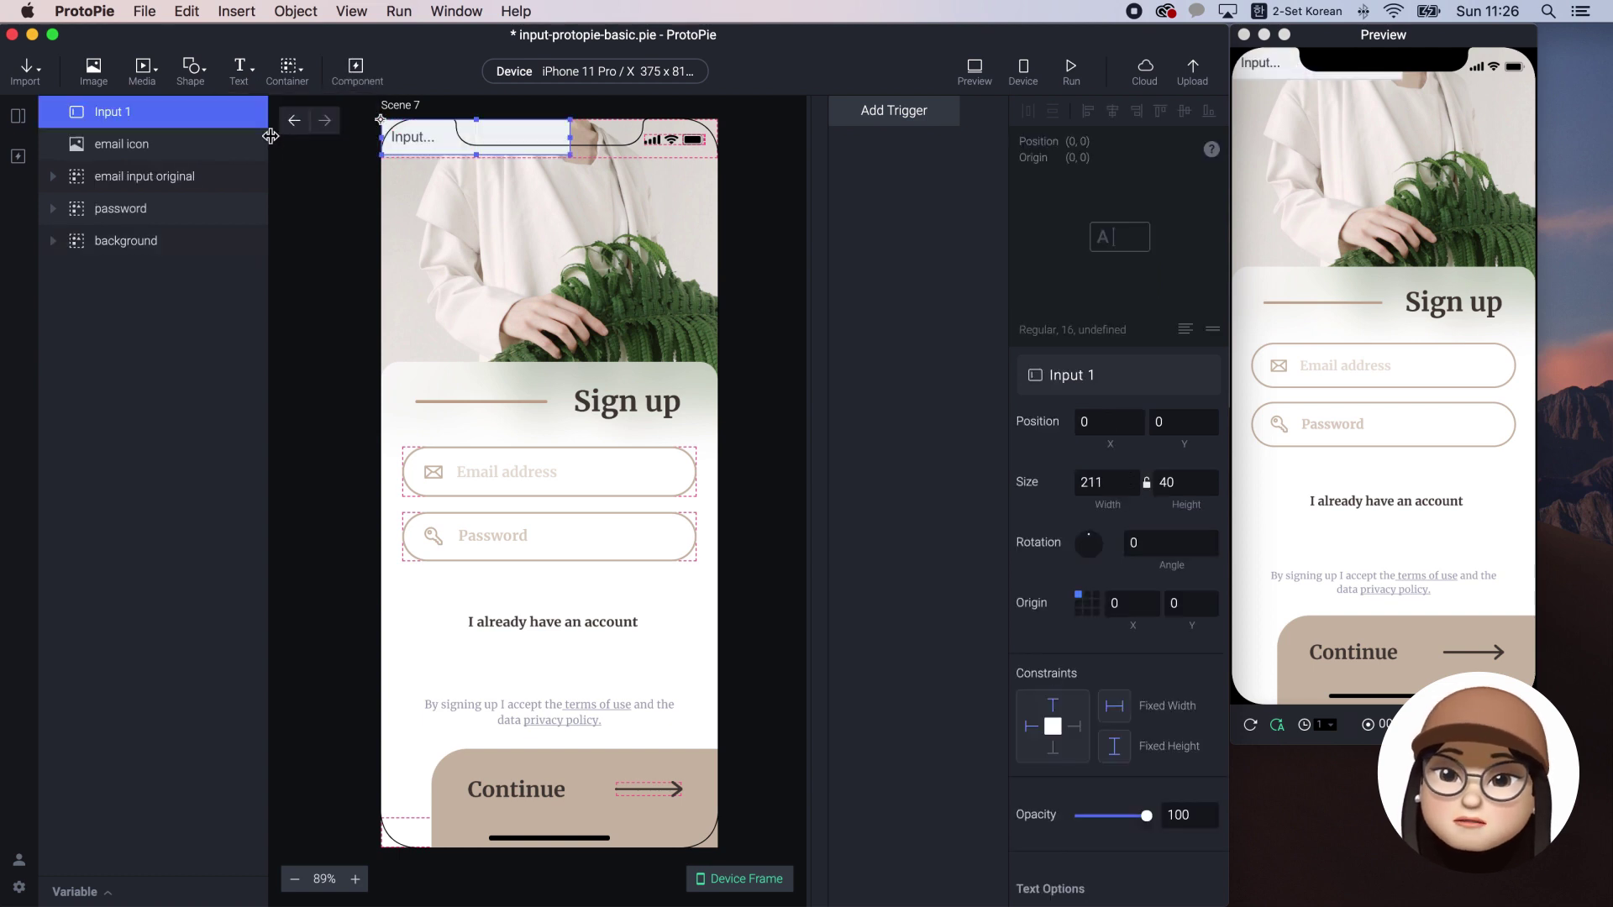
{"action": "left_click_drag", "start_coordinate": [437, 144], "coordinate": [432, 526]}
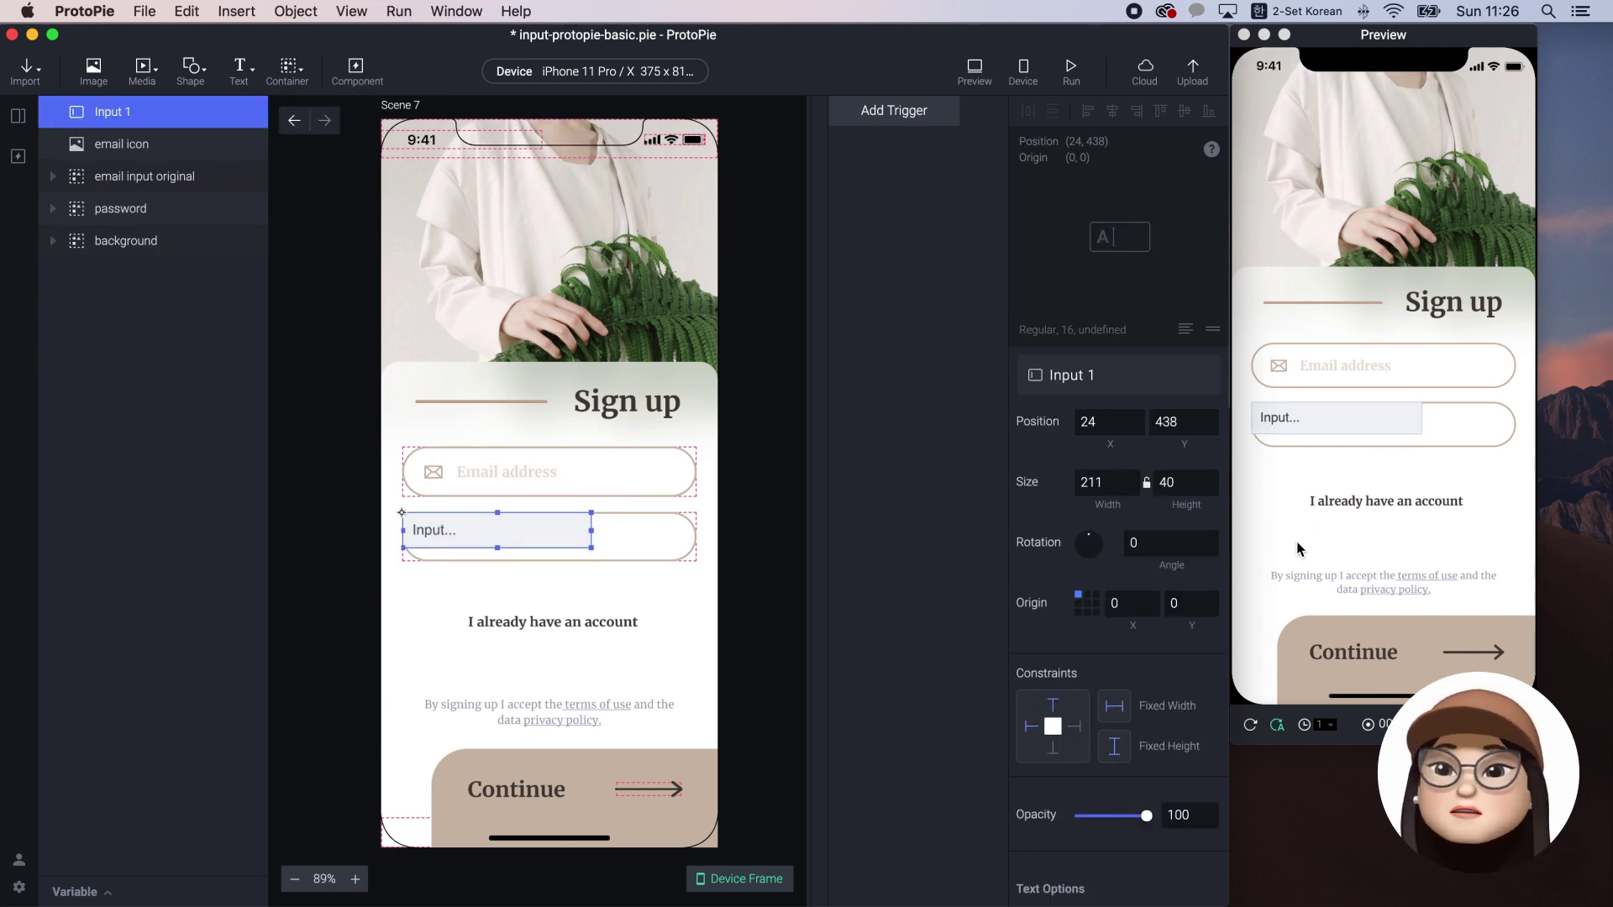
{"action": "left_click", "coordinate": [1294, 417]}
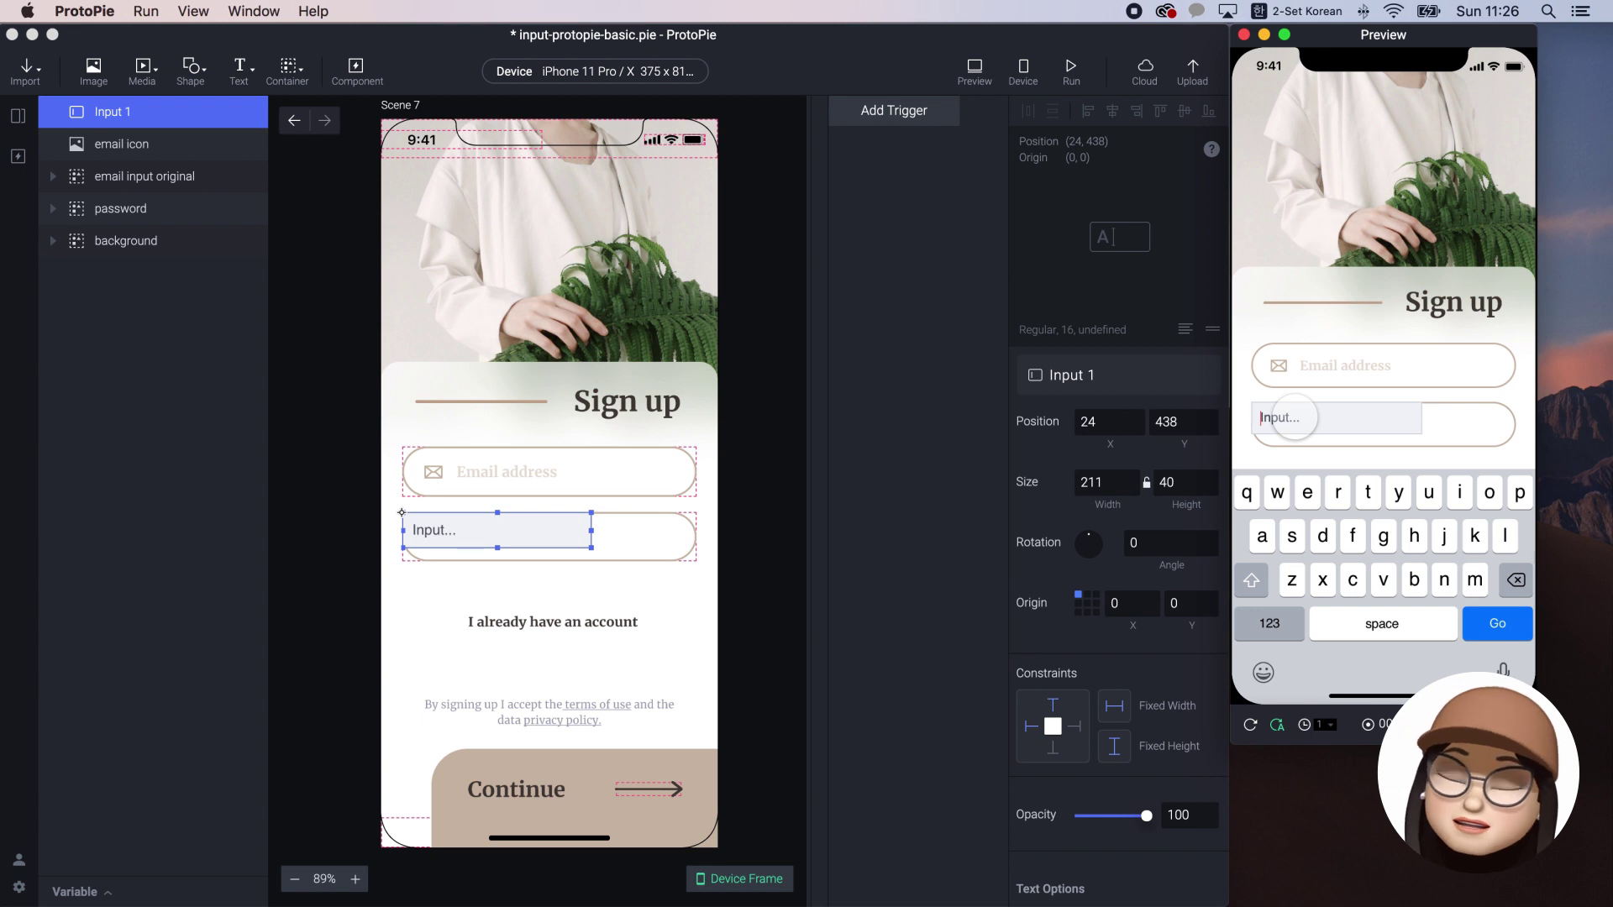
{"action": "key", "text": "ctrl+space"}
{"action": "type", "text": "he"}
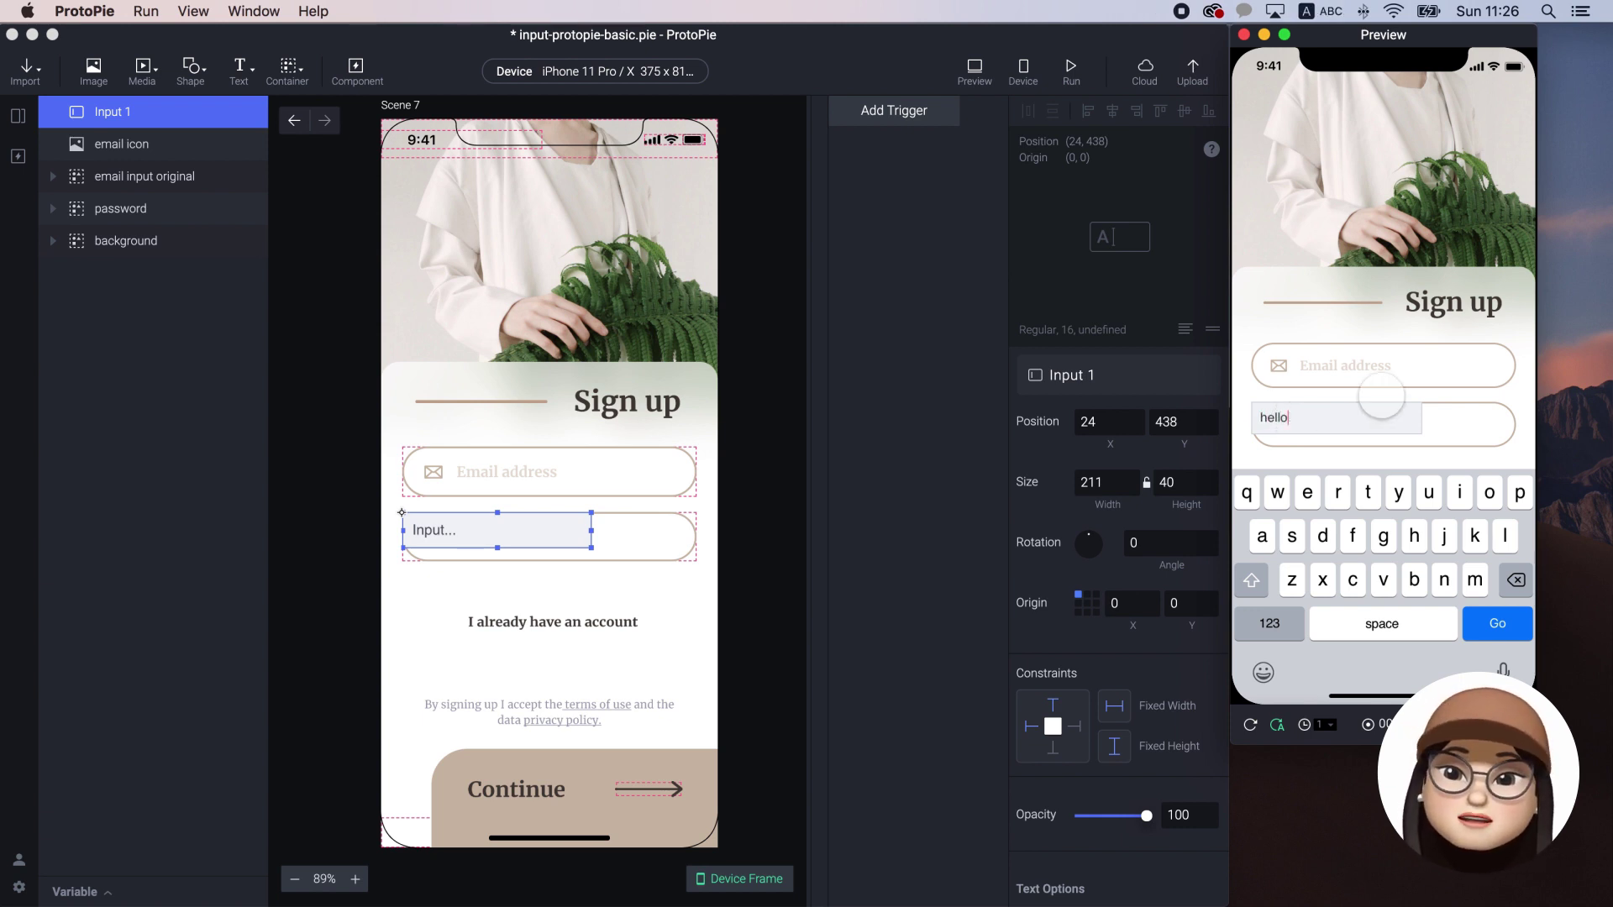
{"action": "key", "text": "BackSpace"}
{"action": "key", "text": "BackSpace"}
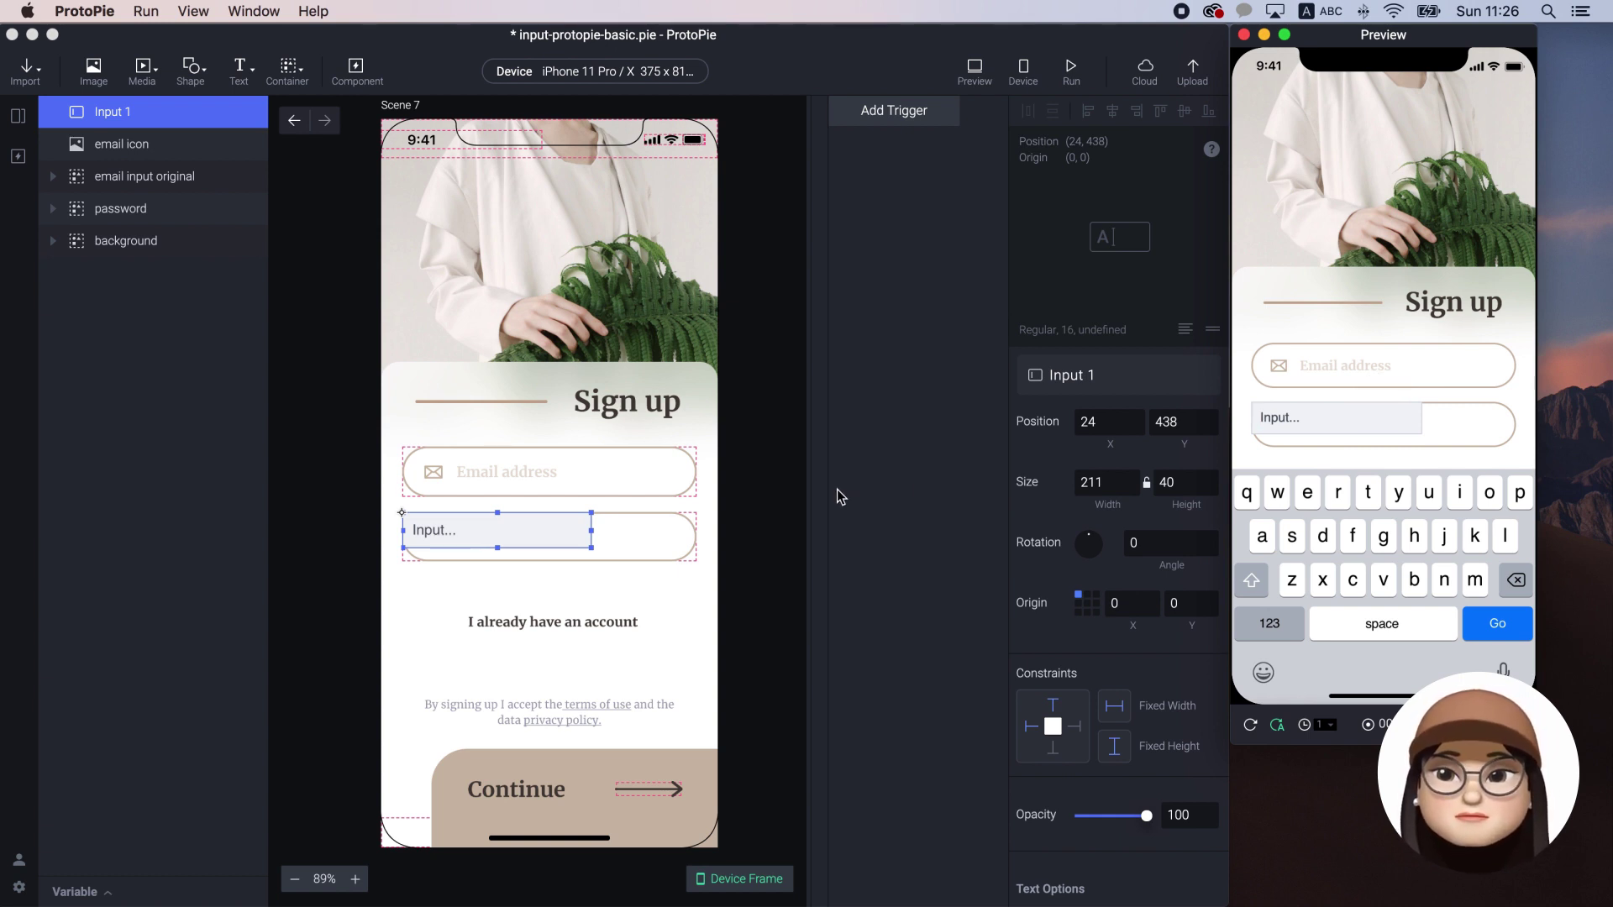
Review Input 1's defaults: #F1F3F5 fill, #CED4DA 1-width border, 10 padding, Text keypad returning Go
{"action": "left_click", "coordinate": [840, 496]}
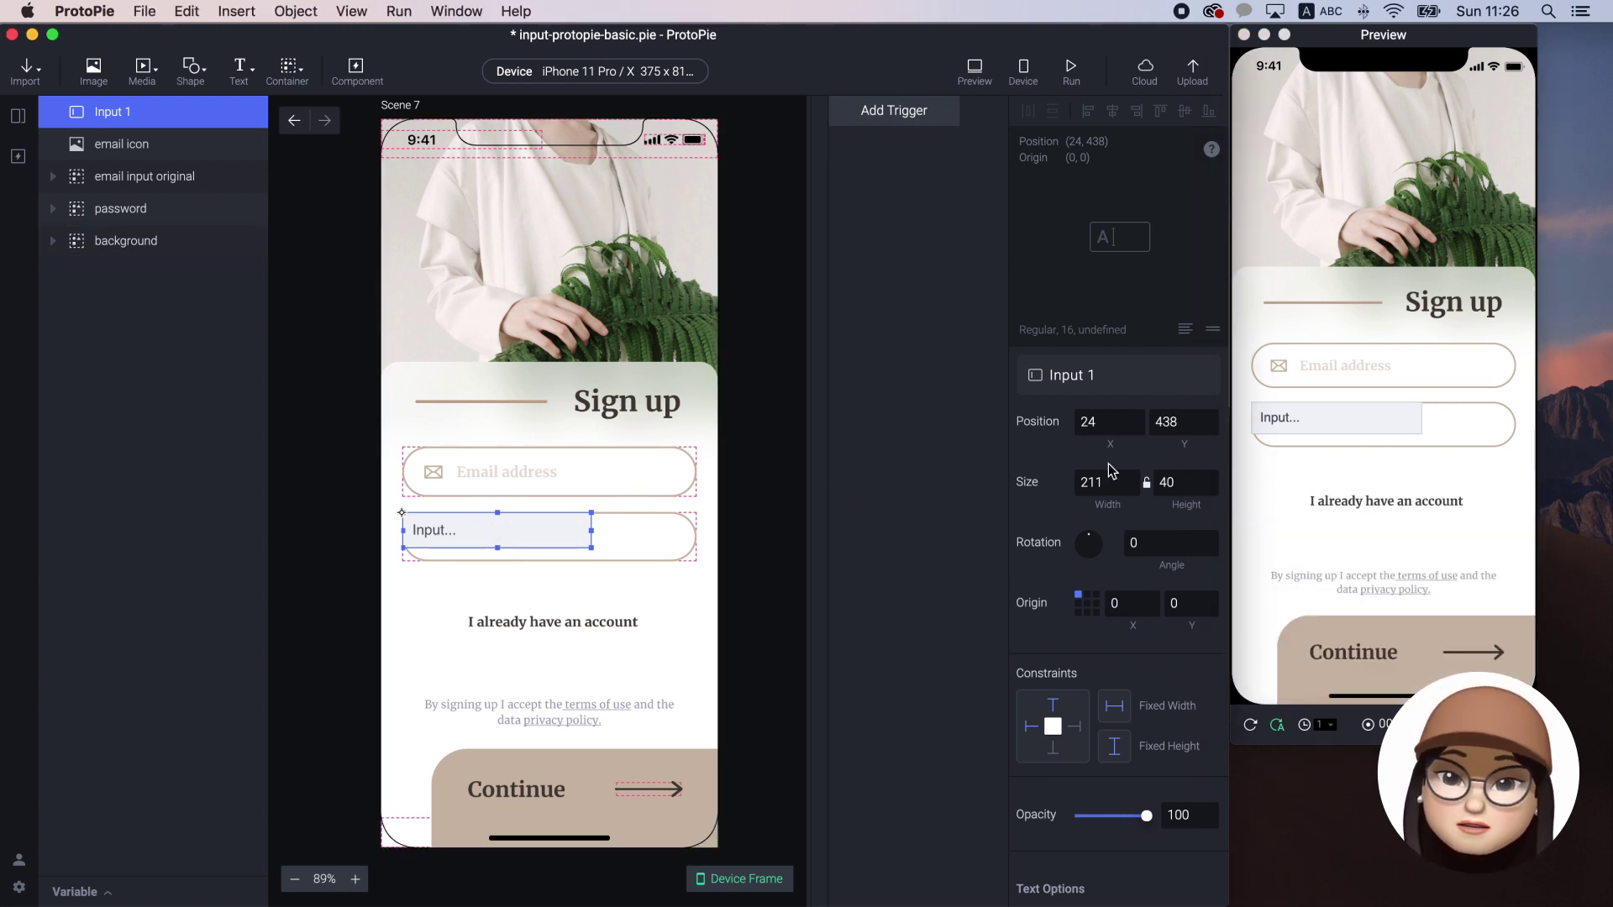
{"action": "scroll", "coordinate": [1109, 471], "scroll_direction": "down", "scroll_amount": 3}
{"action": "scroll", "coordinate": [1109, 470], "scroll_direction": "down", "scroll_amount": 5}
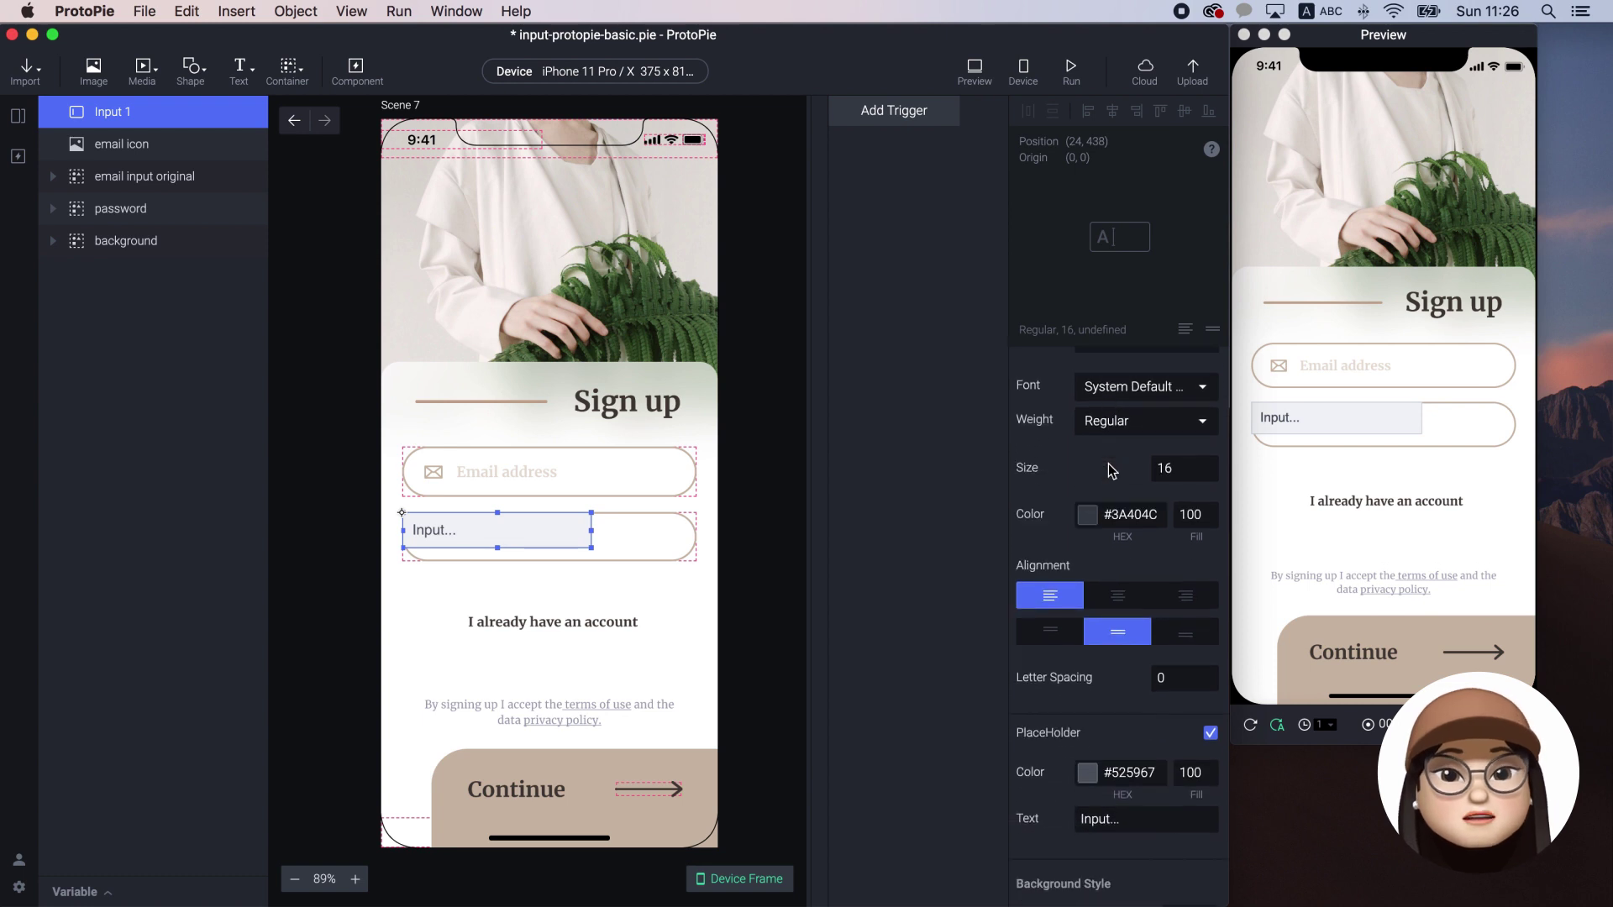
{"action": "scroll", "coordinate": [1109, 464], "scroll_direction": "down", "scroll_amount": 5}
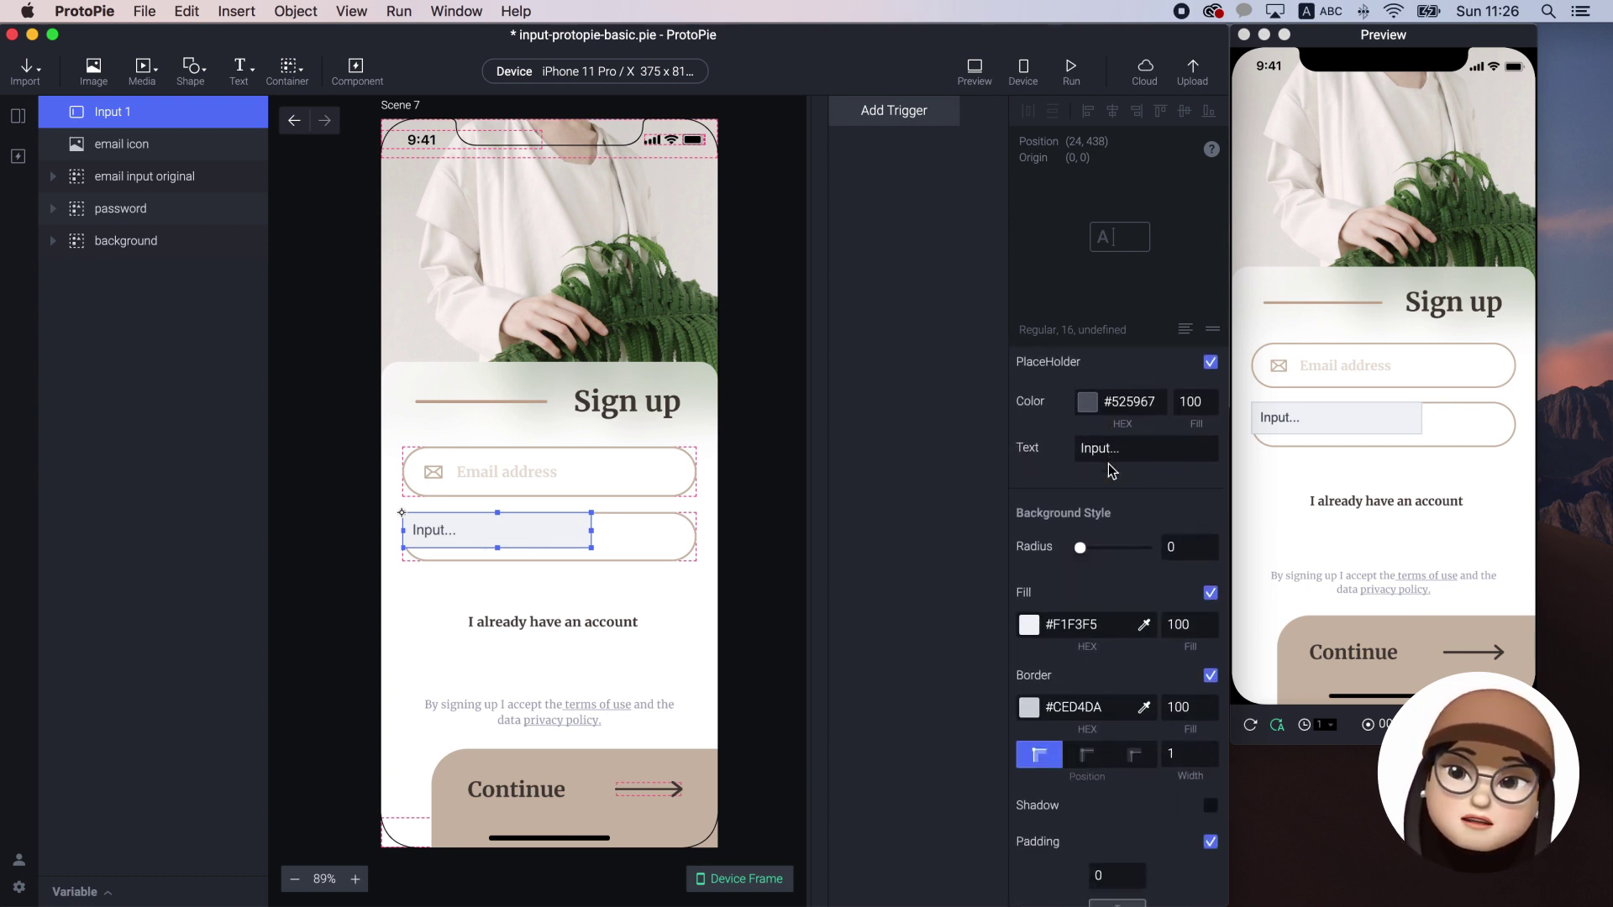
{"action": "scroll", "coordinate": [1111, 468], "scroll_direction": "down", "scroll_amount": 1}
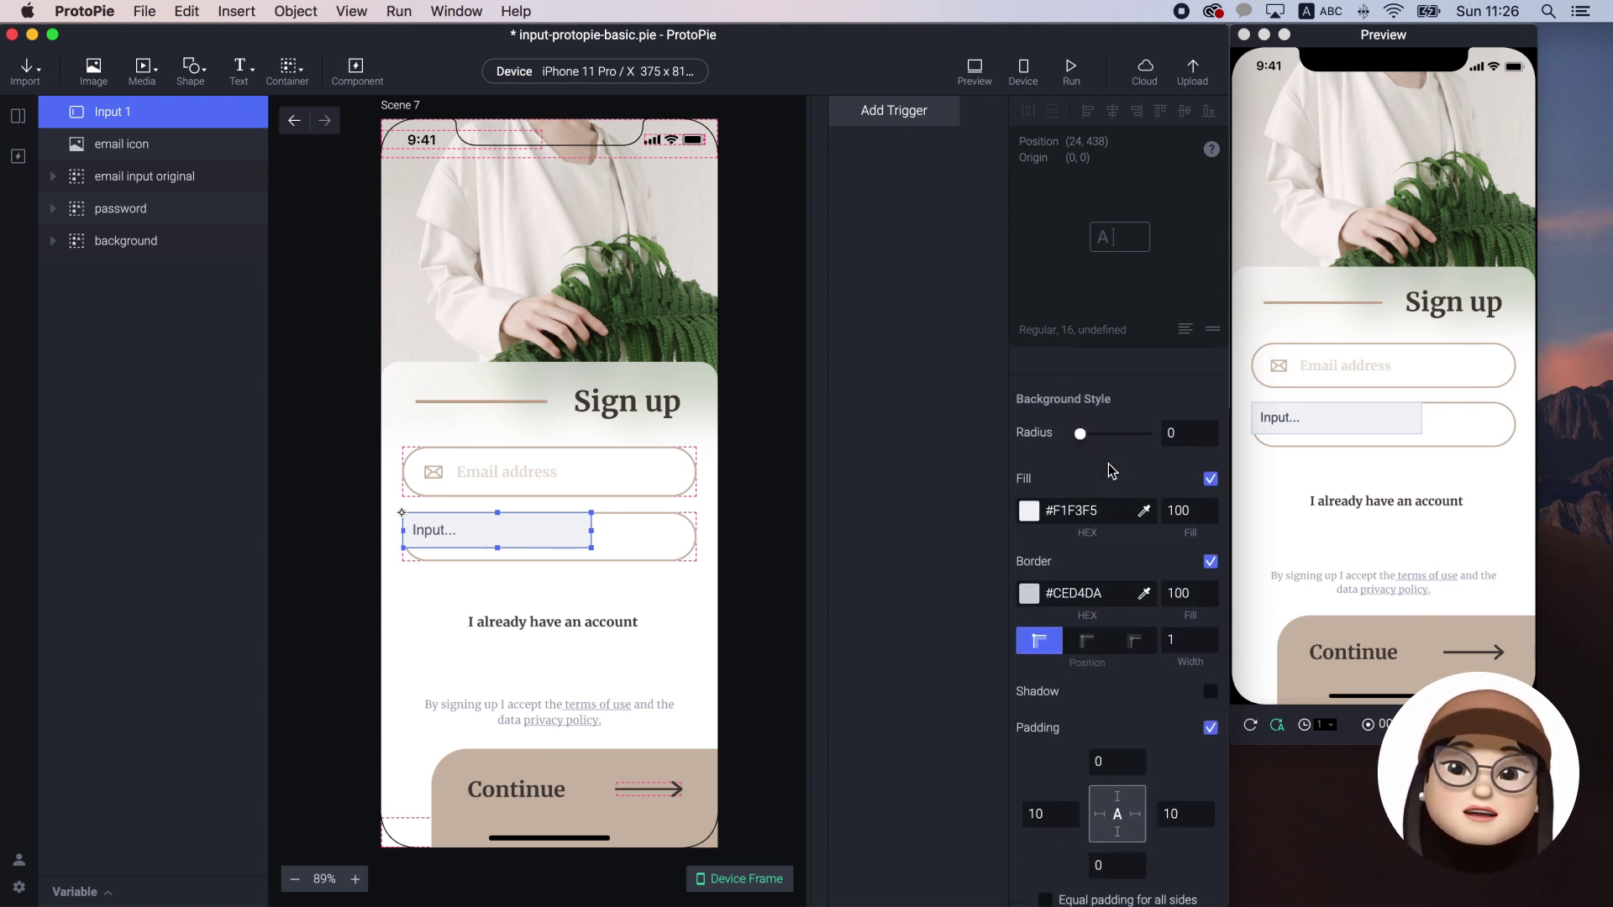
{"action": "scroll", "coordinate": [1111, 468], "scroll_direction": "up", "scroll_amount": 6}
{"action": "scroll", "coordinate": [1111, 468], "scroll_direction": "up", "scroll_amount": 1}
{"action": "scroll", "coordinate": [1111, 468], "scroll_direction": "down", "scroll_amount": 5}
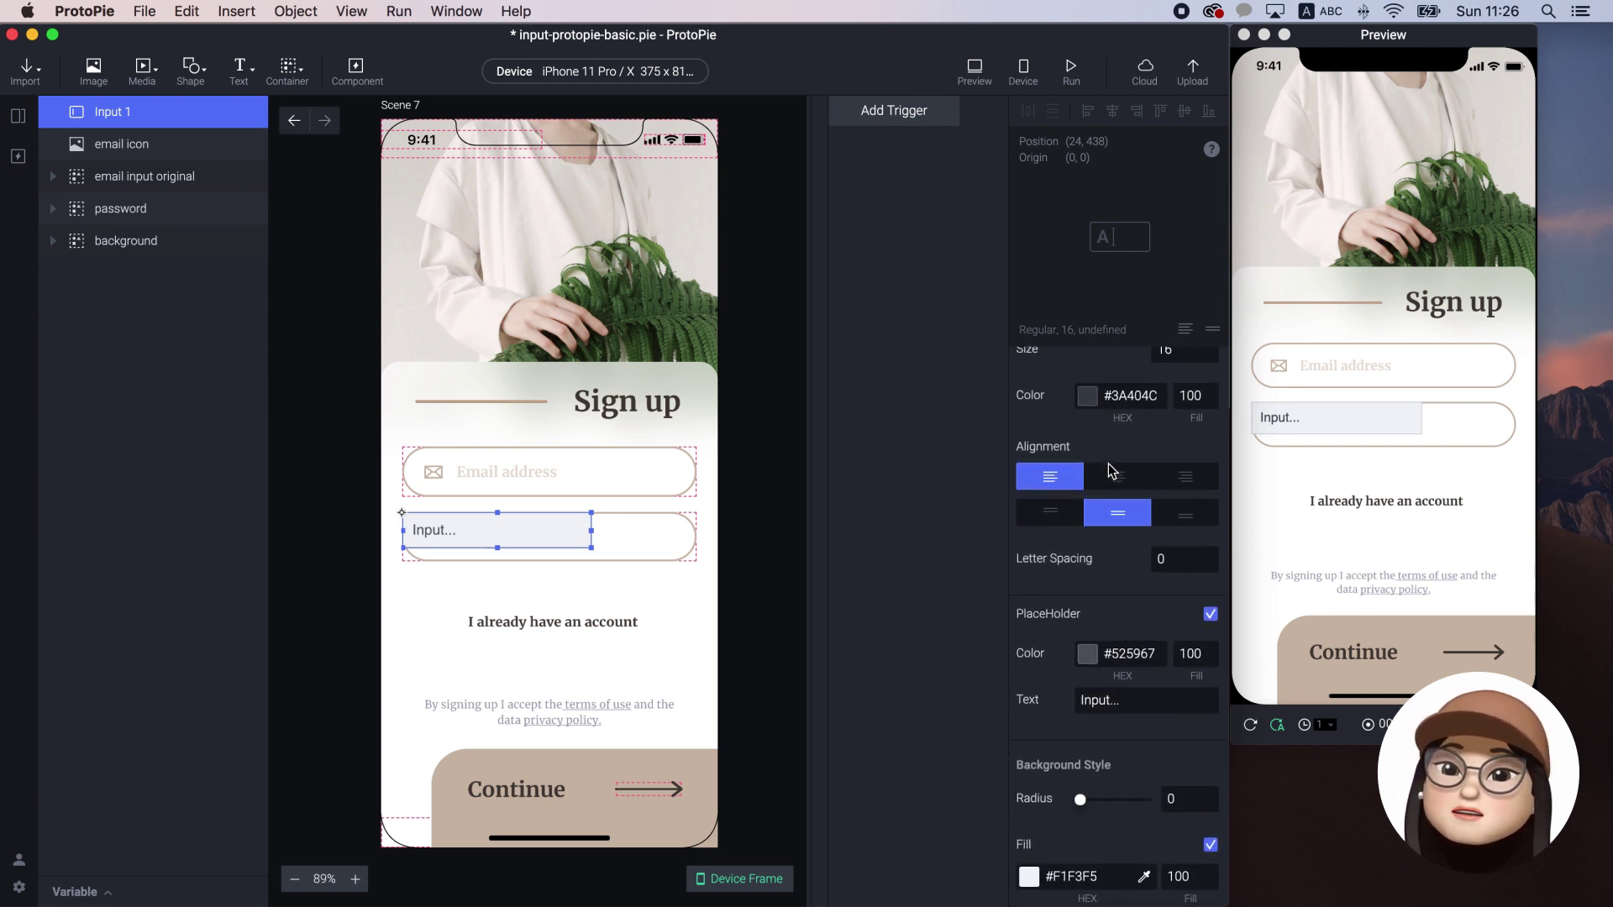
{"action": "scroll", "coordinate": [1046, 730], "scroll_direction": "down", "scroll_amount": 5}
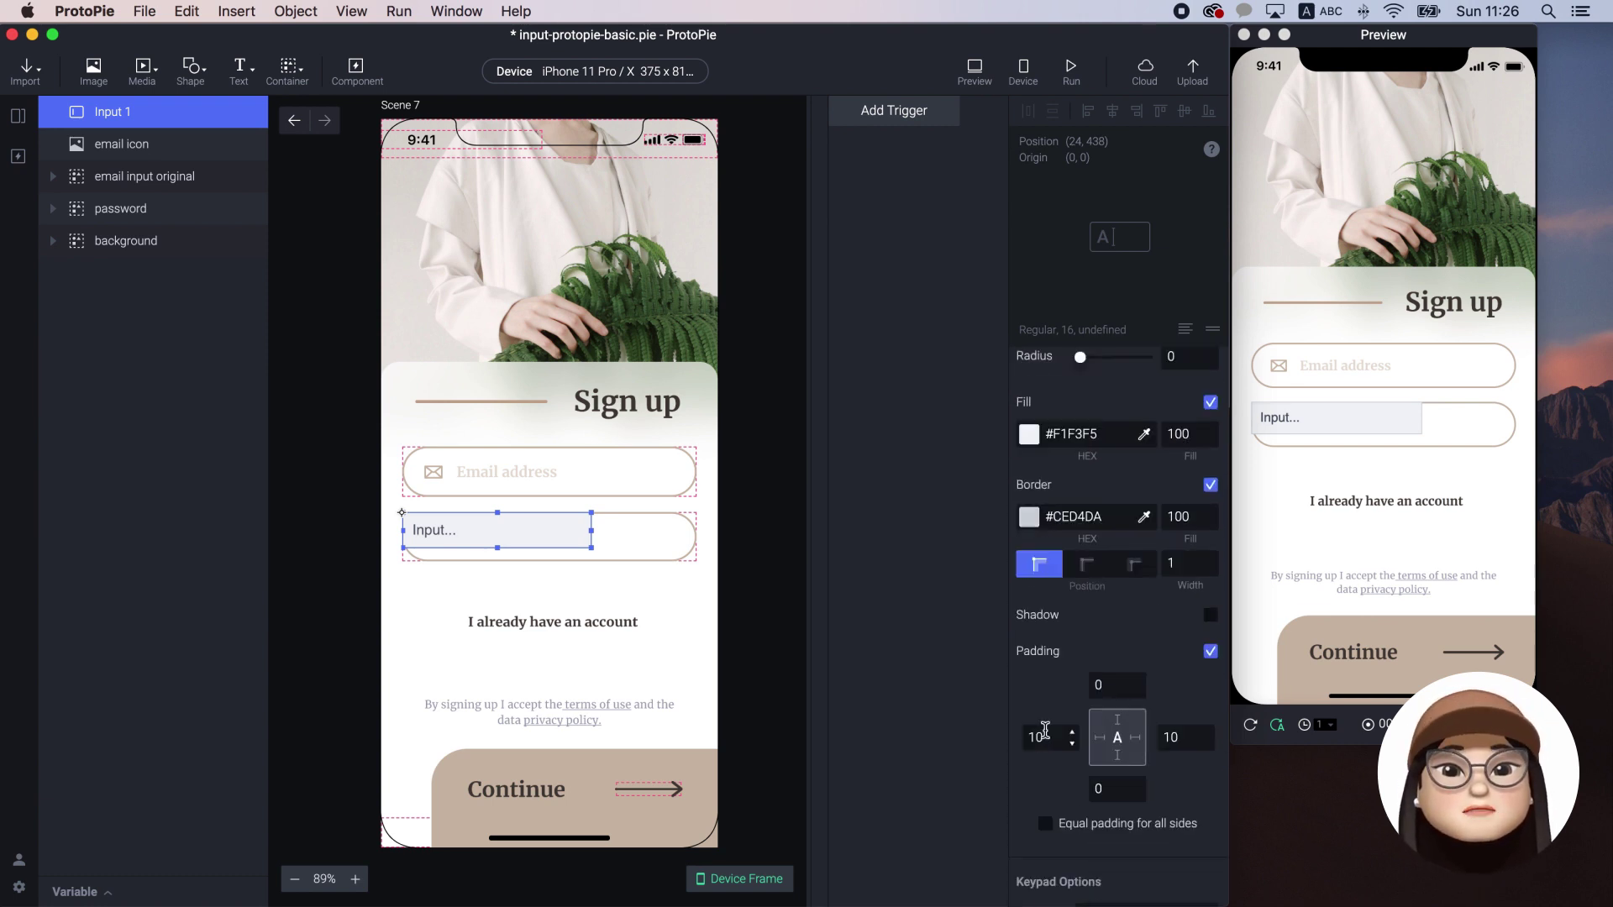
{"action": "scroll", "coordinate": [1045, 730], "scroll_direction": "down", "scroll_amount": 4}
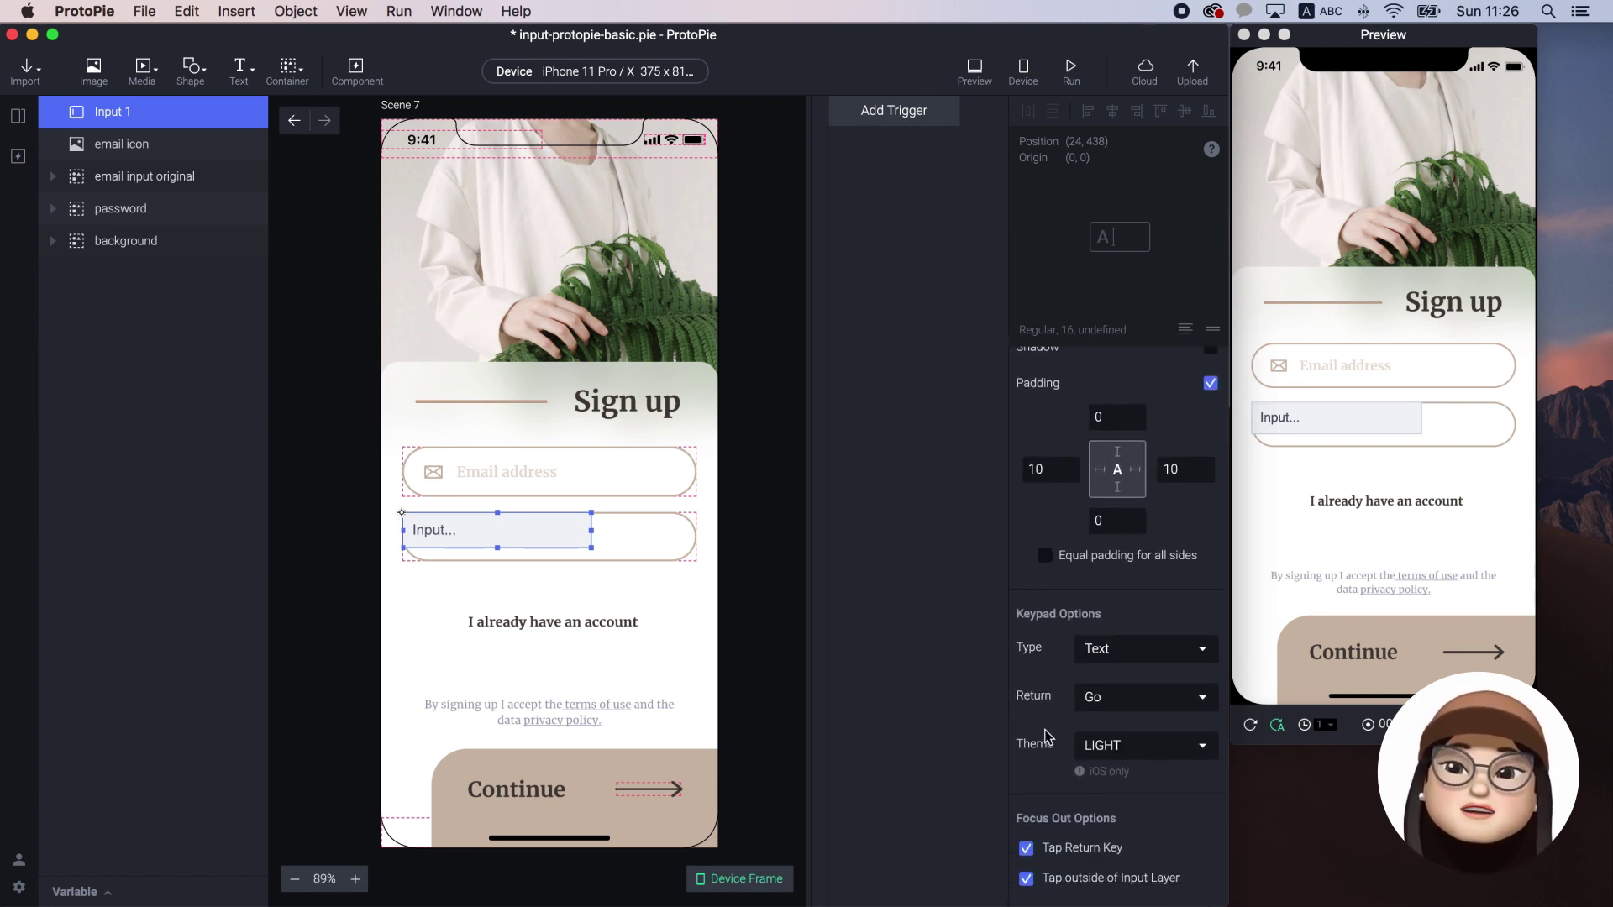
{"action": "scroll", "coordinate": [1072, 707], "scroll_direction": "down", "scroll_amount": 1}
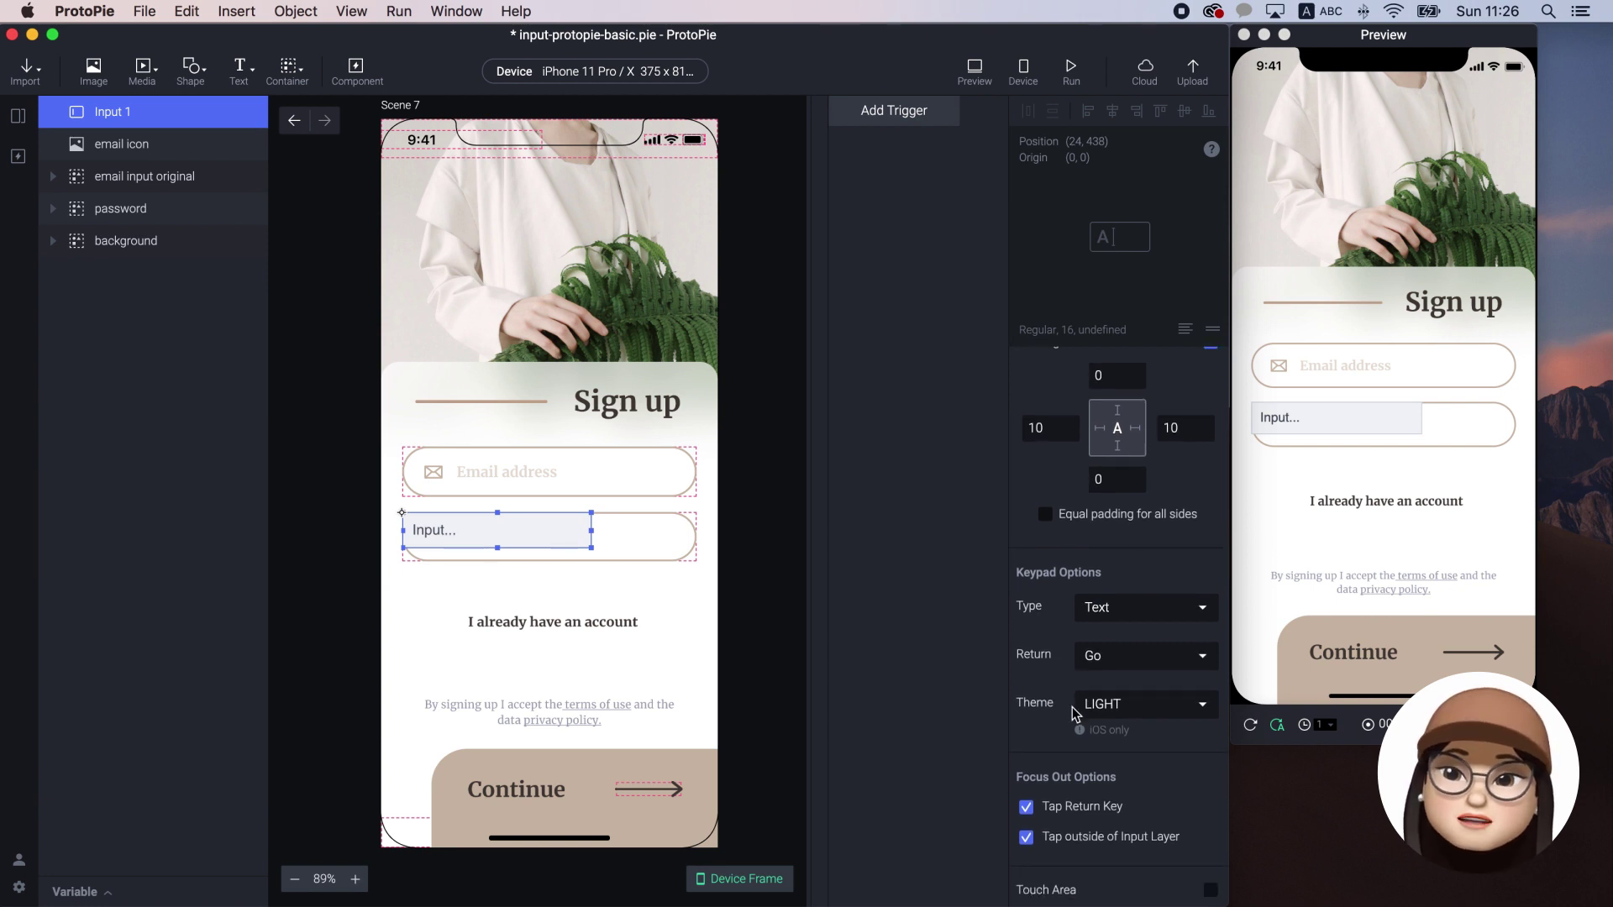
{"action": "scroll", "coordinate": [1072, 708], "scroll_direction": "up", "scroll_amount": 10}
Set Input 1's size to 327 wide by 56 tall
{"action": "left_click", "coordinate": [1107, 481]}
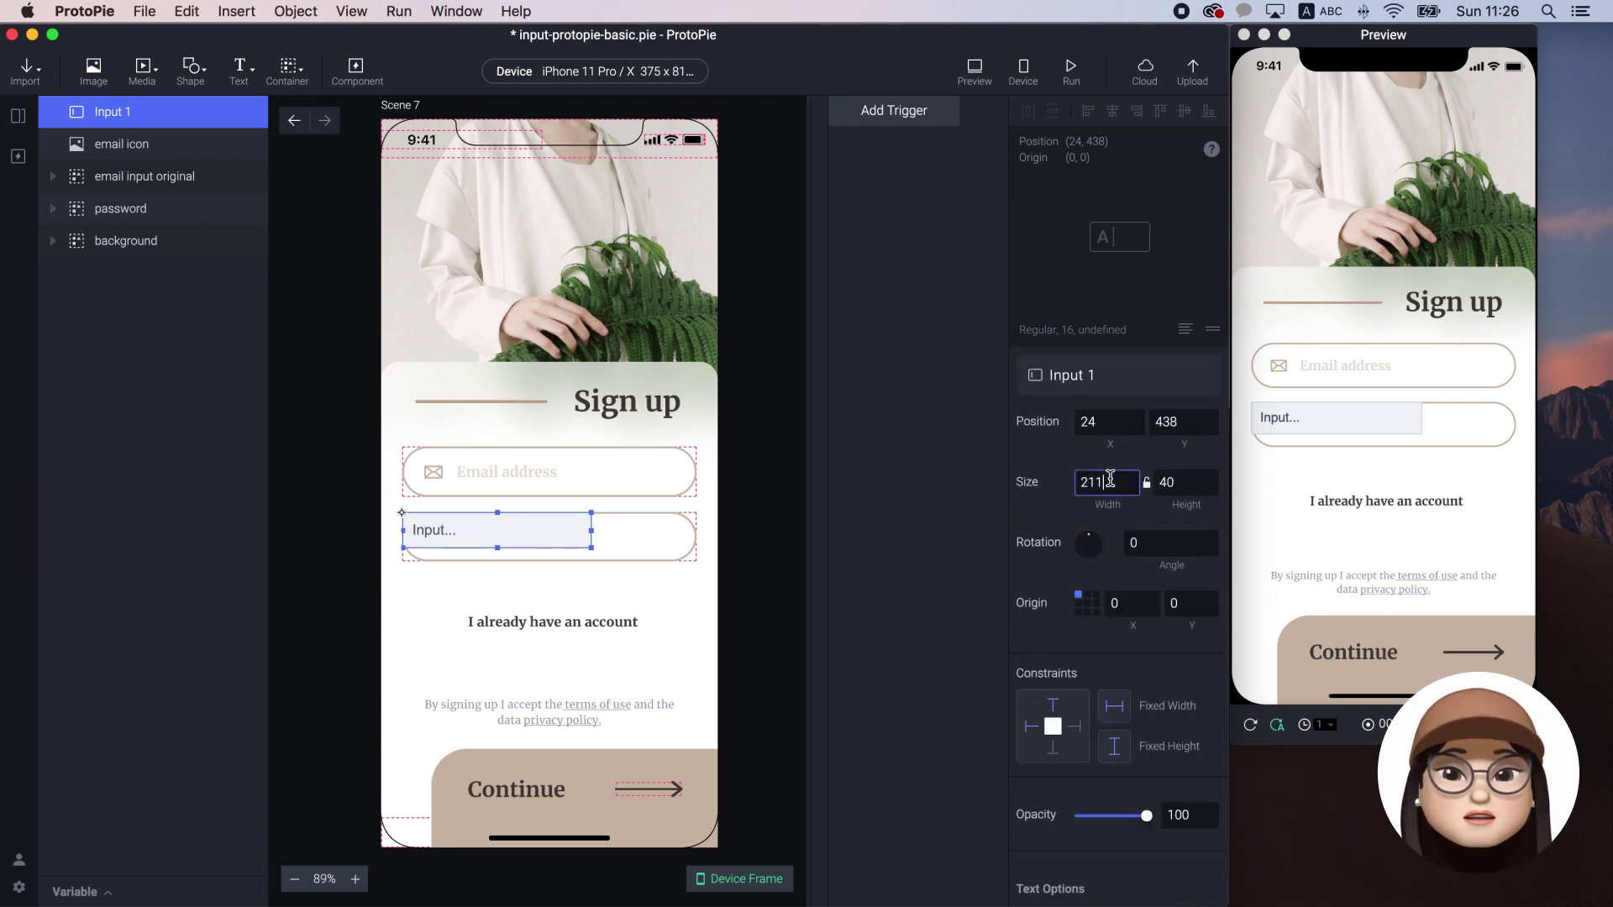
{"action": "left_click_drag", "start_coordinate": [1110, 478], "coordinate": [1047, 485]}
{"action": "type", "text": "32"}
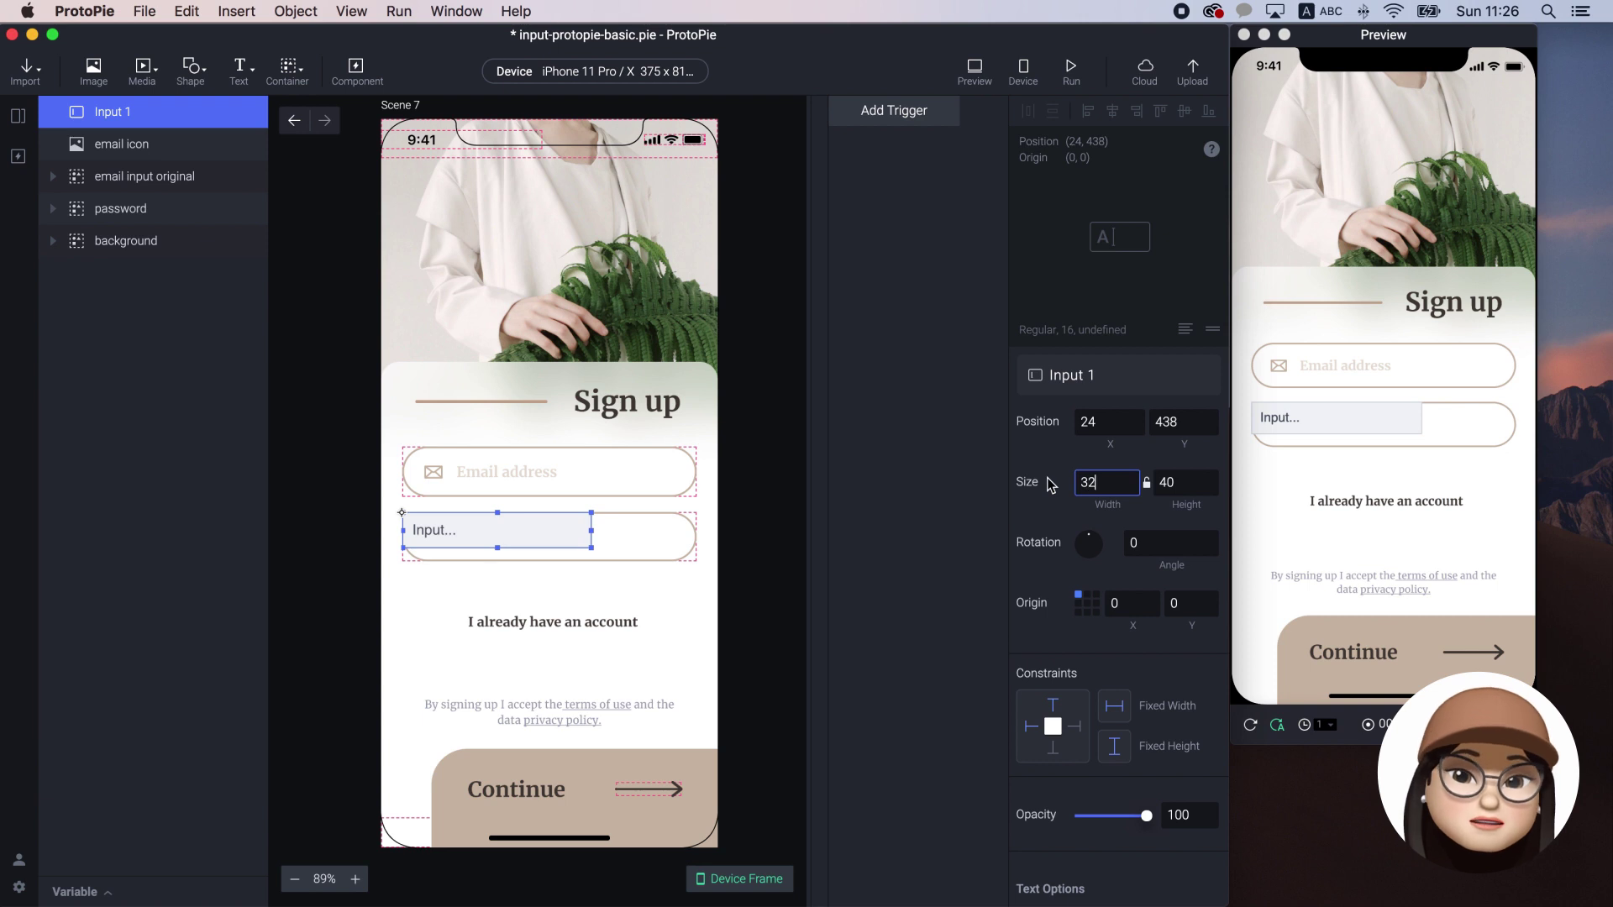
{"action": "type", "text": "7"}
{"action": "left_click", "coordinate": [1153, 486]}
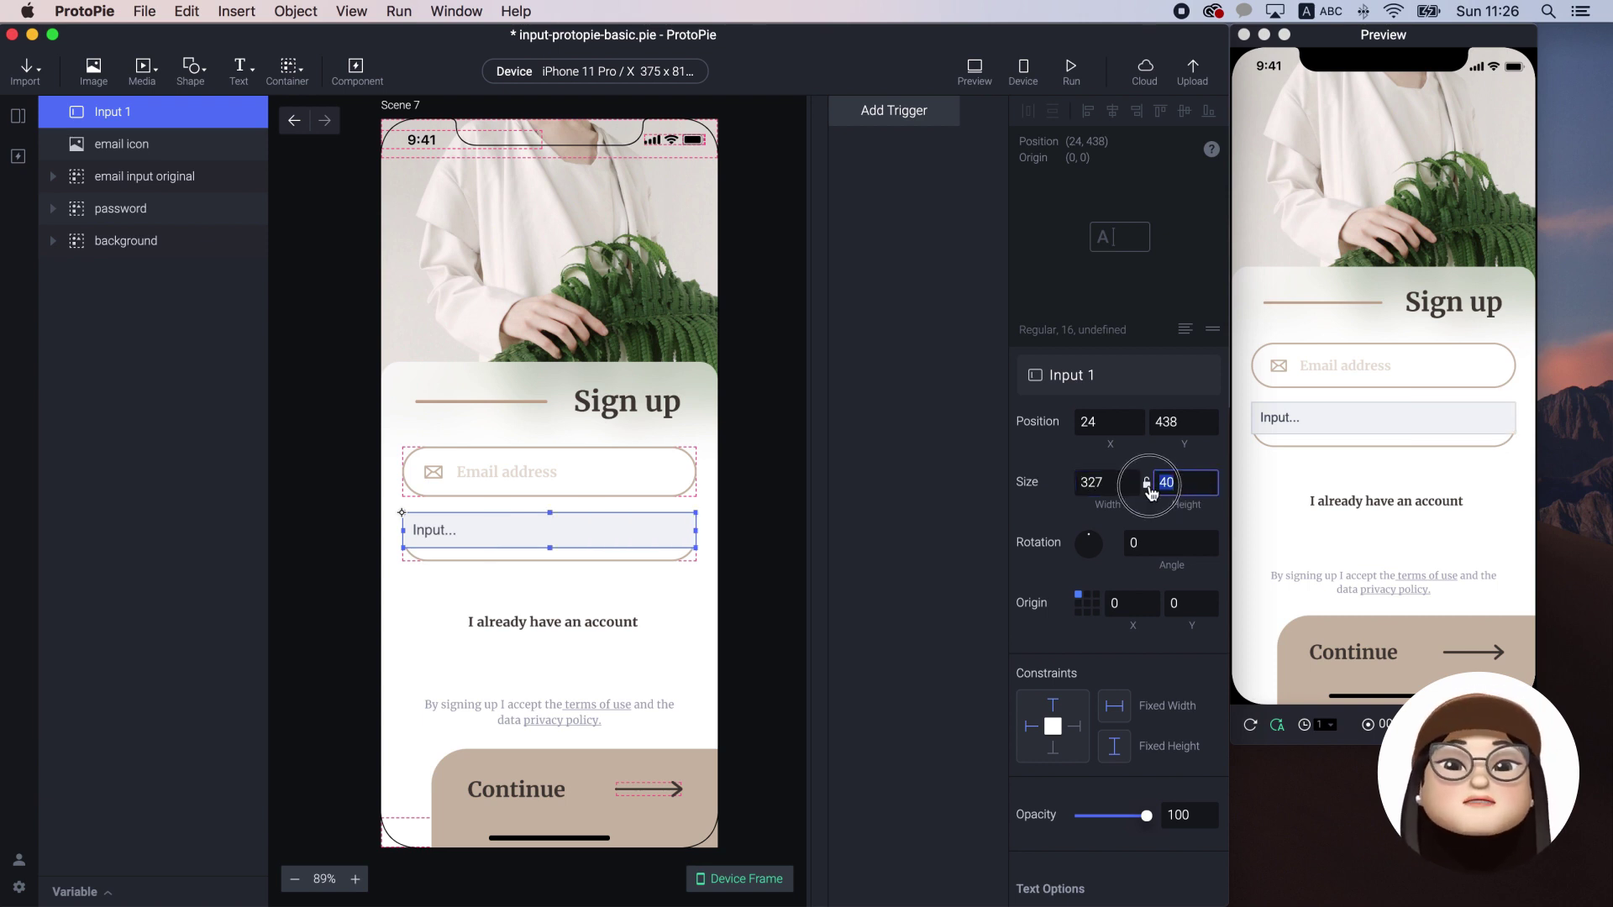
{"action": "type", "text": "56"}
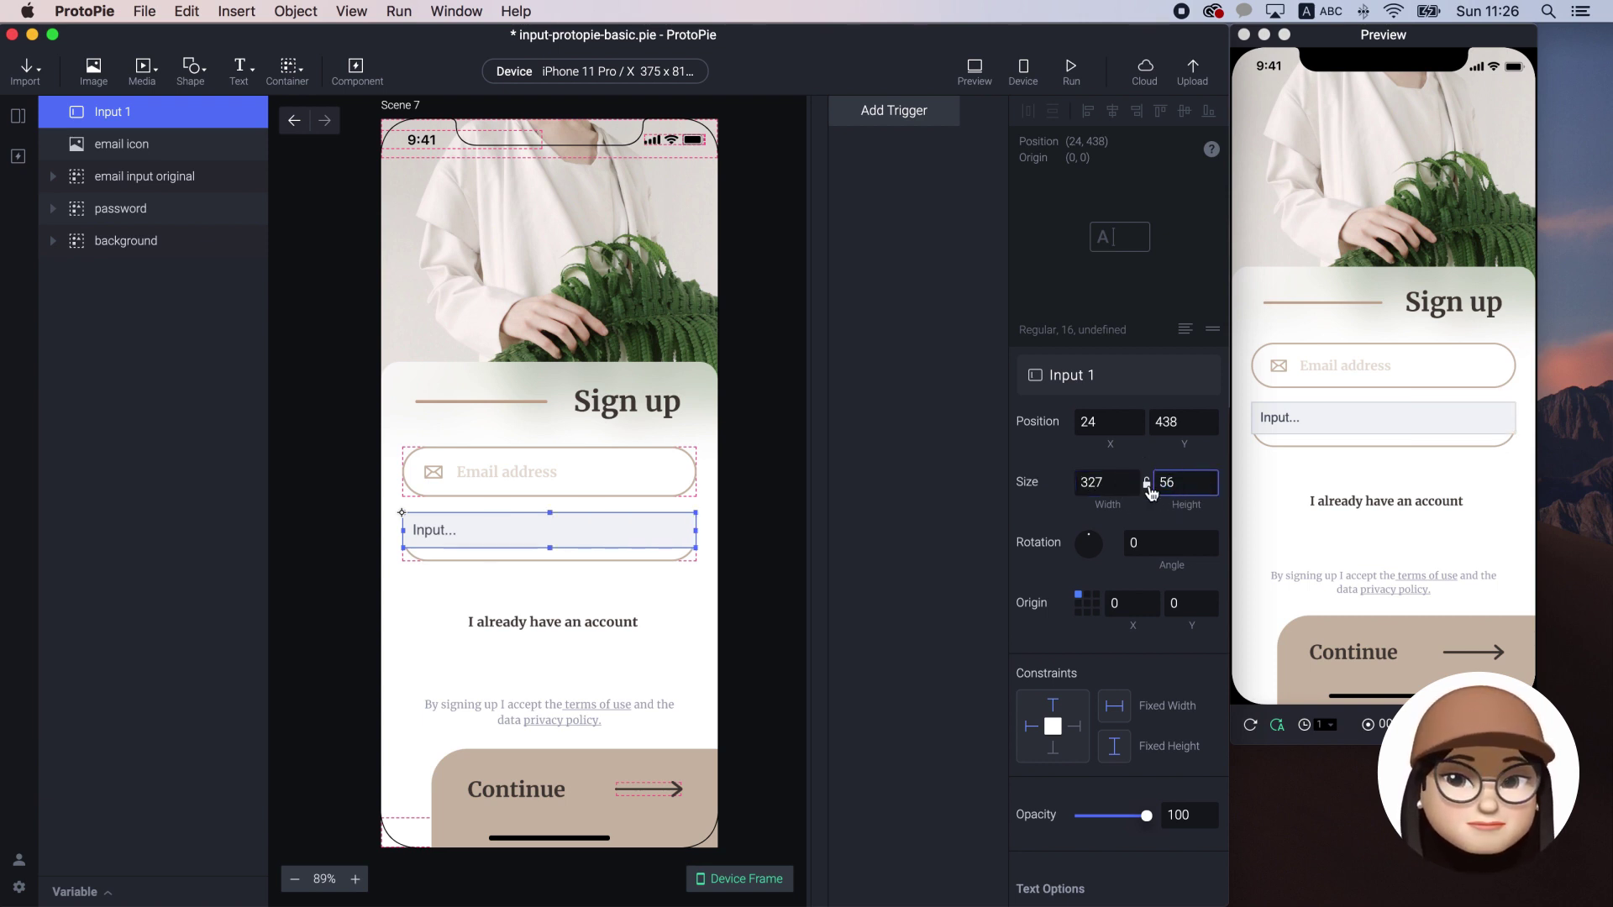
{"action": "key", "text": "Return"}
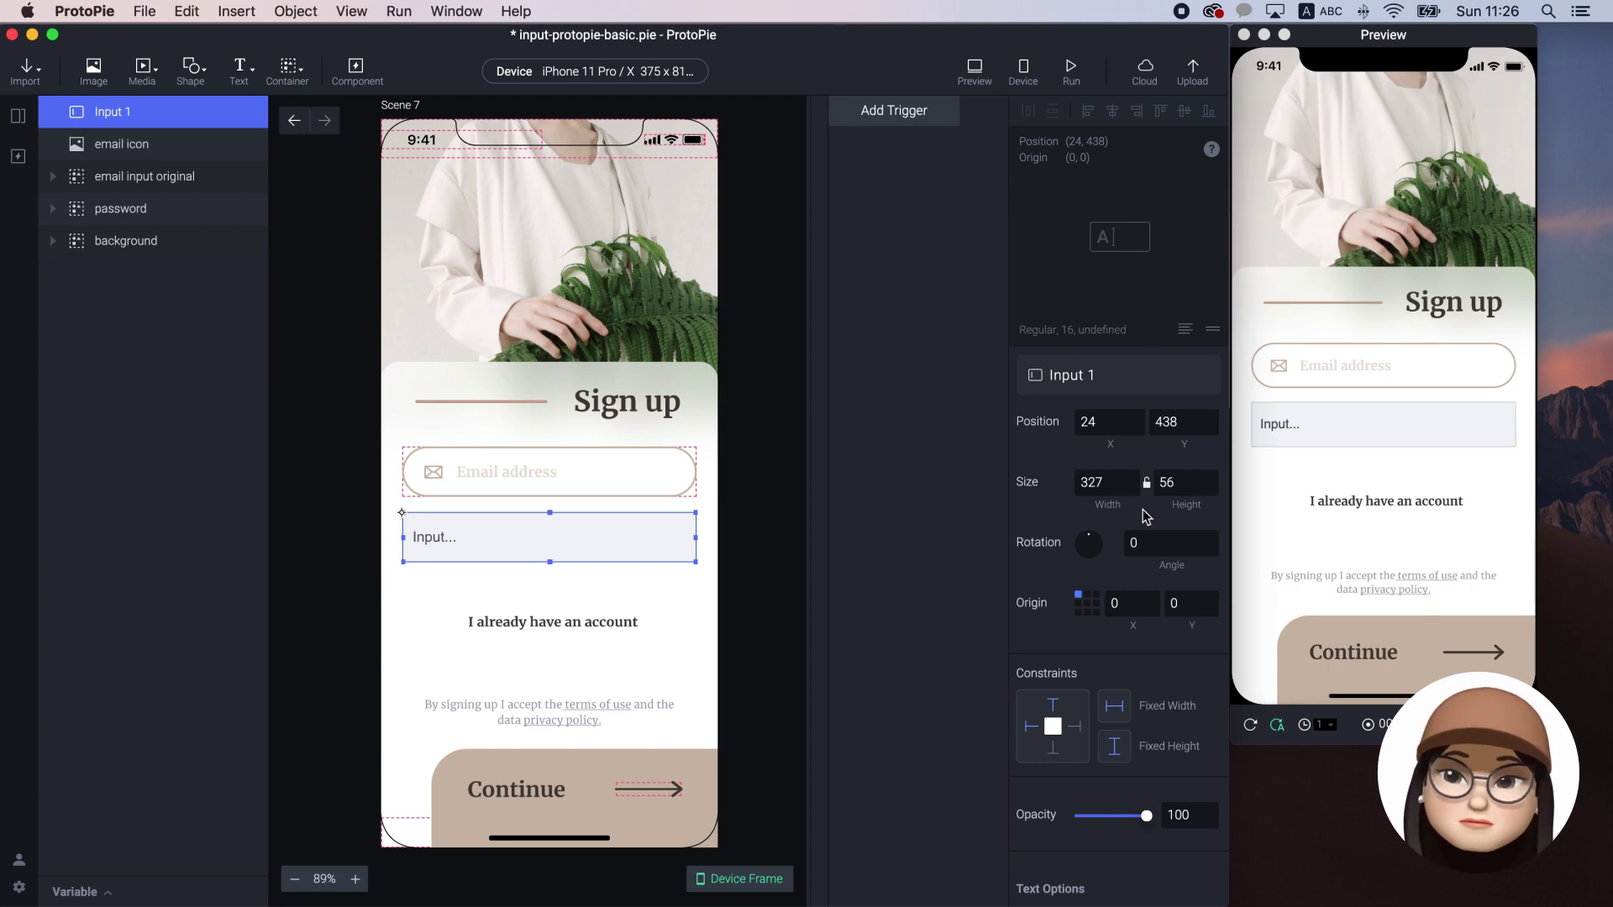
{"action": "scroll", "coordinate": [1083, 714], "scroll_direction": "down", "scroll_amount": 5}
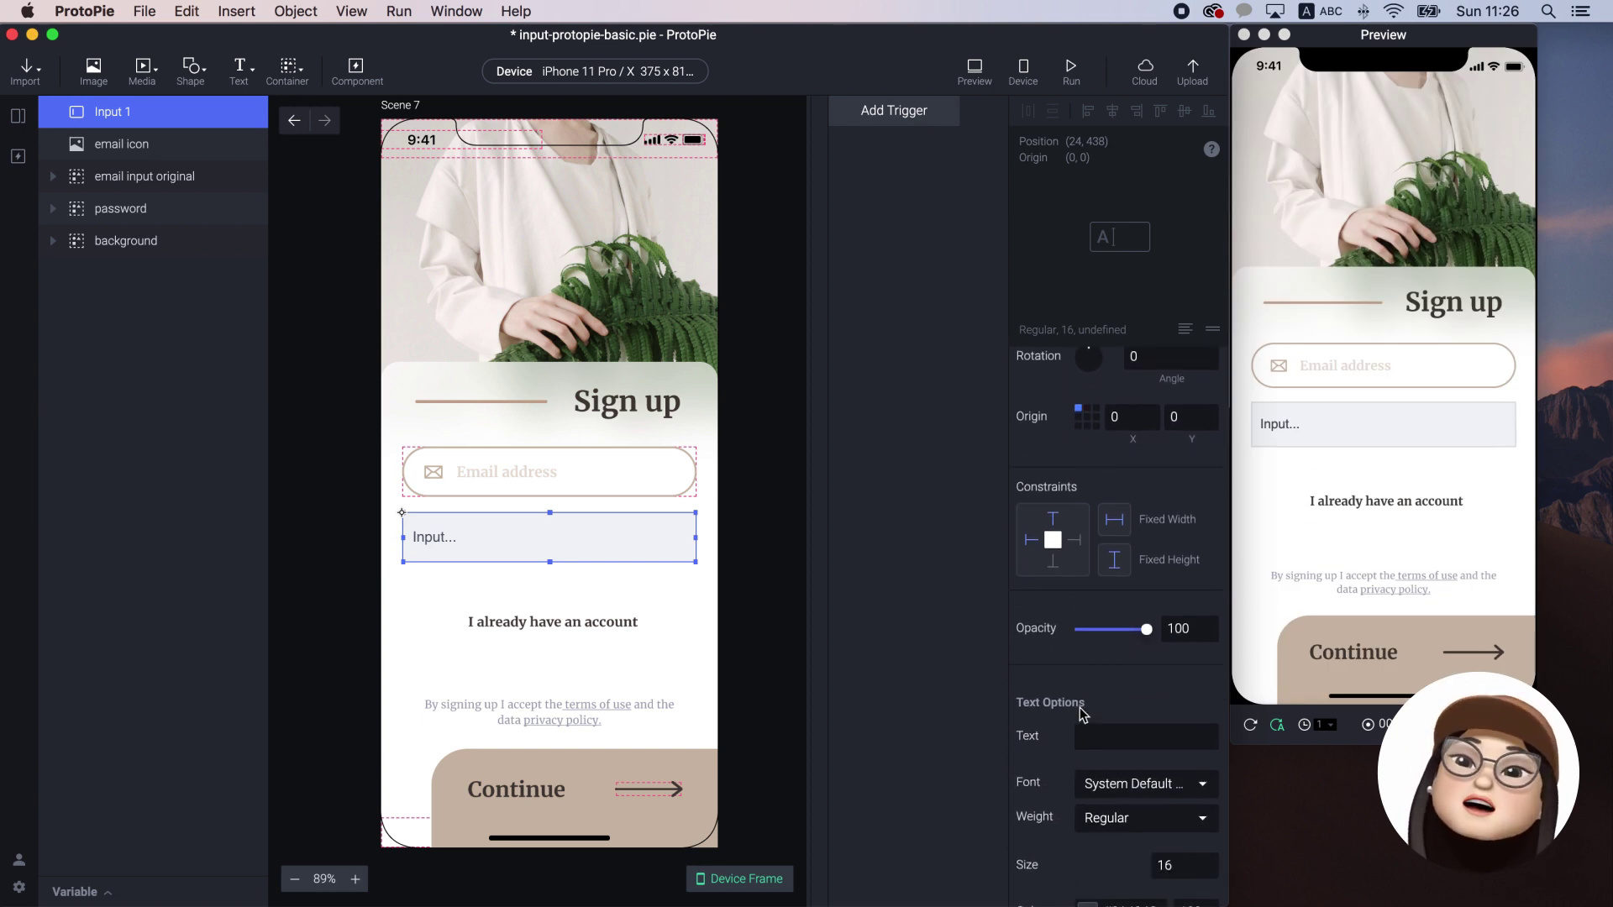
Set Input 1's font to Merriweather Bold
{"action": "scroll", "coordinate": [1083, 714], "scroll_direction": "down", "scroll_amount": 5}
{"action": "left_click", "coordinate": [1136, 587]}
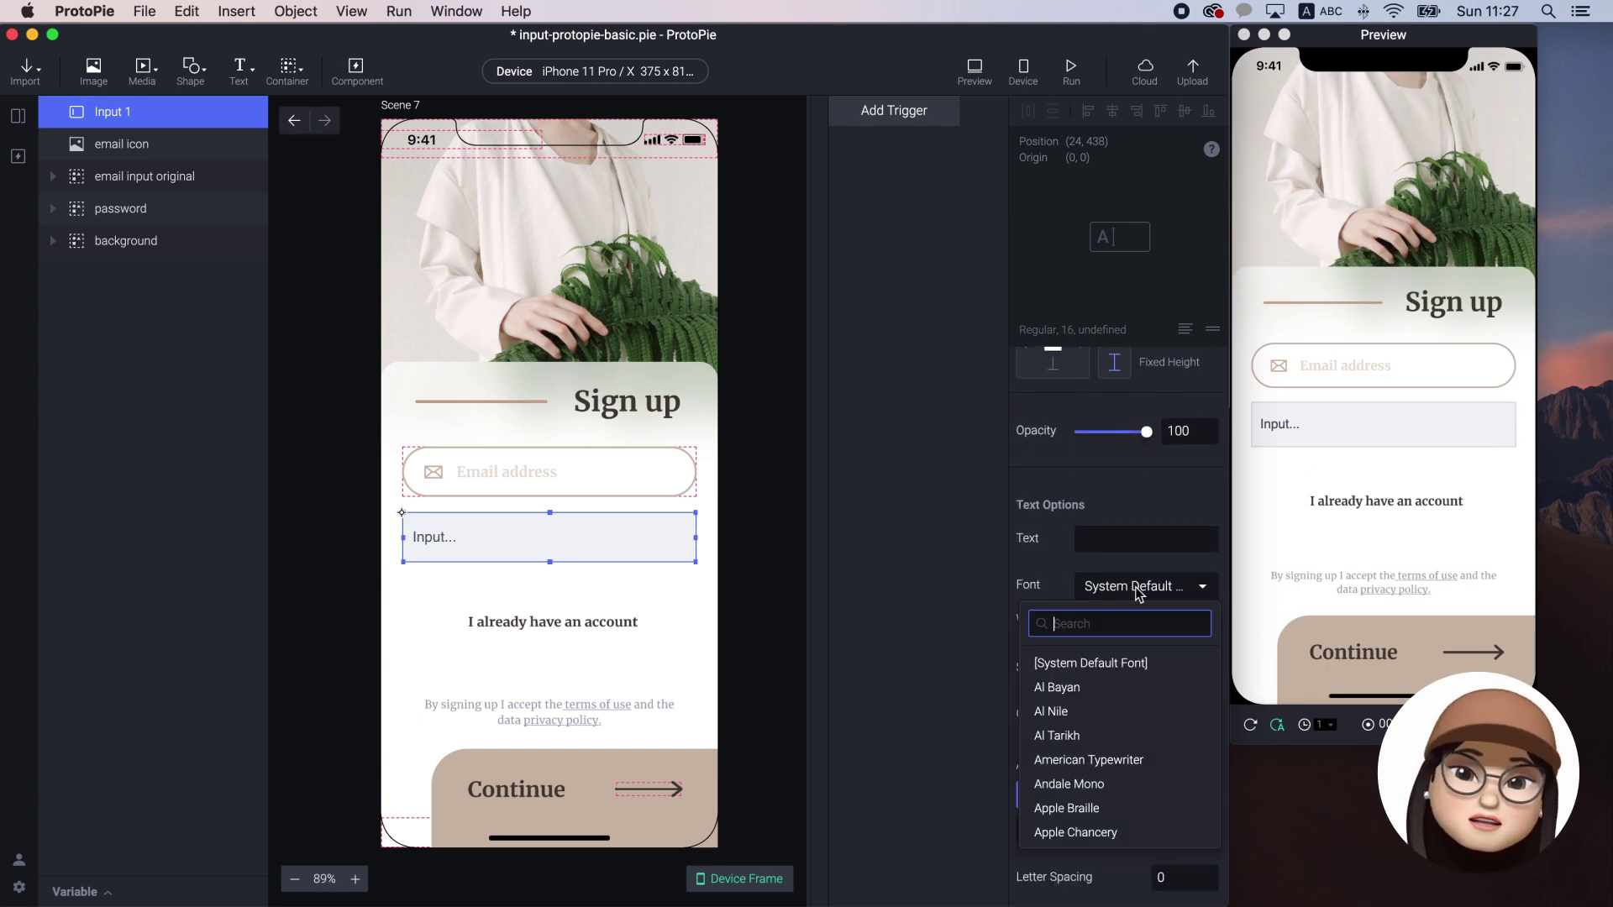
{"action": "type", "text": "merr"}
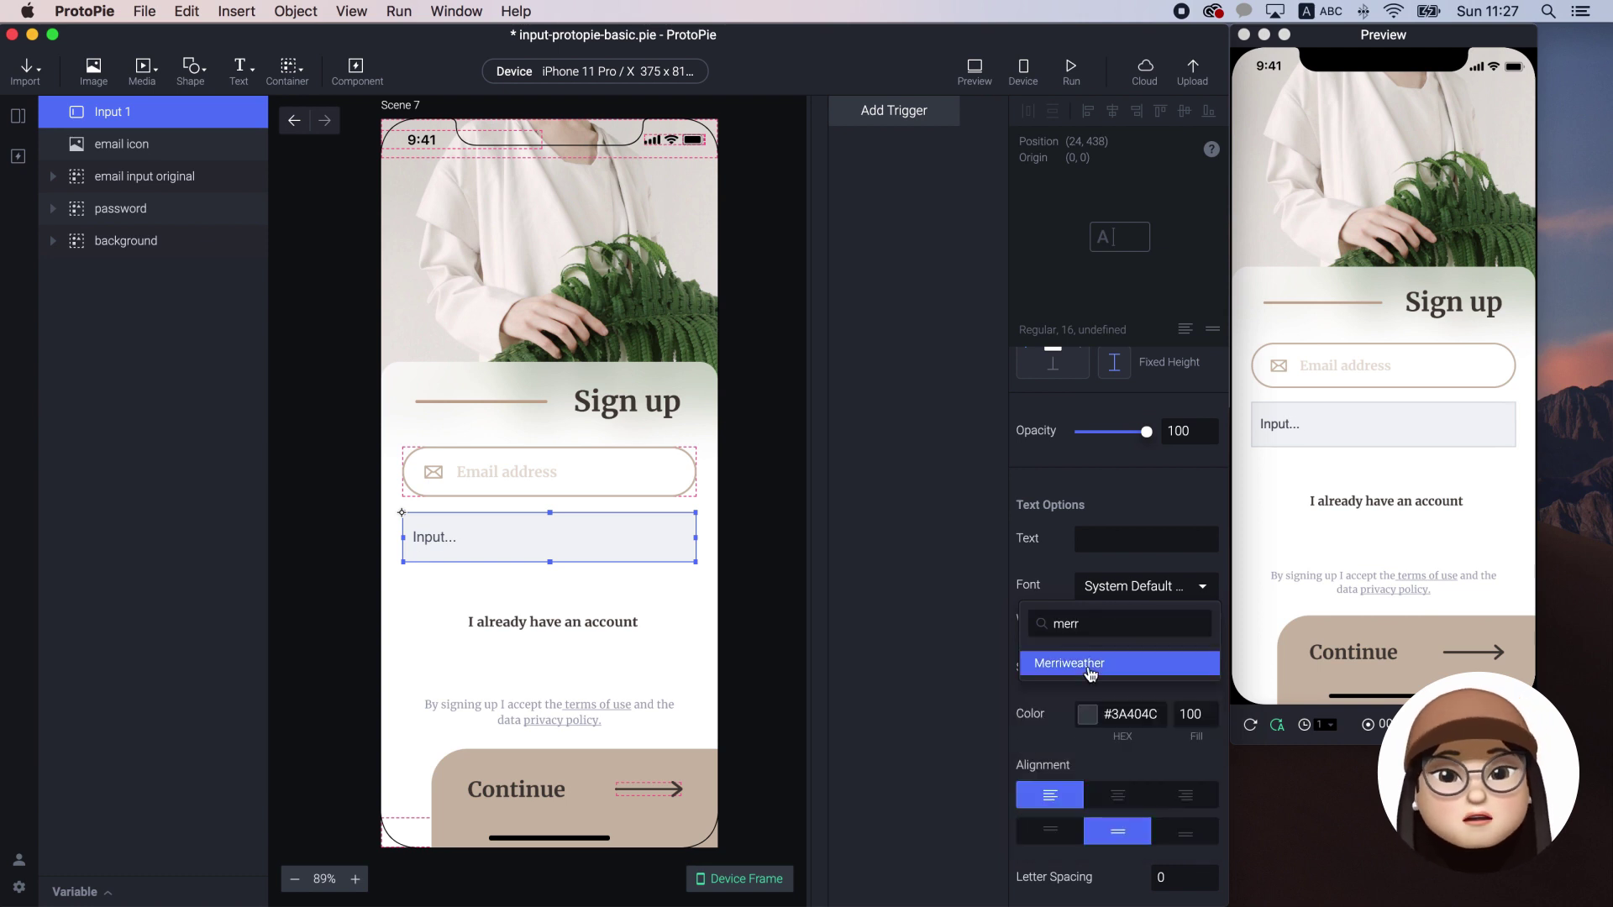
{"action": "left_click", "coordinate": [1089, 668]}
{"action": "left_click", "coordinate": [1106, 626]}
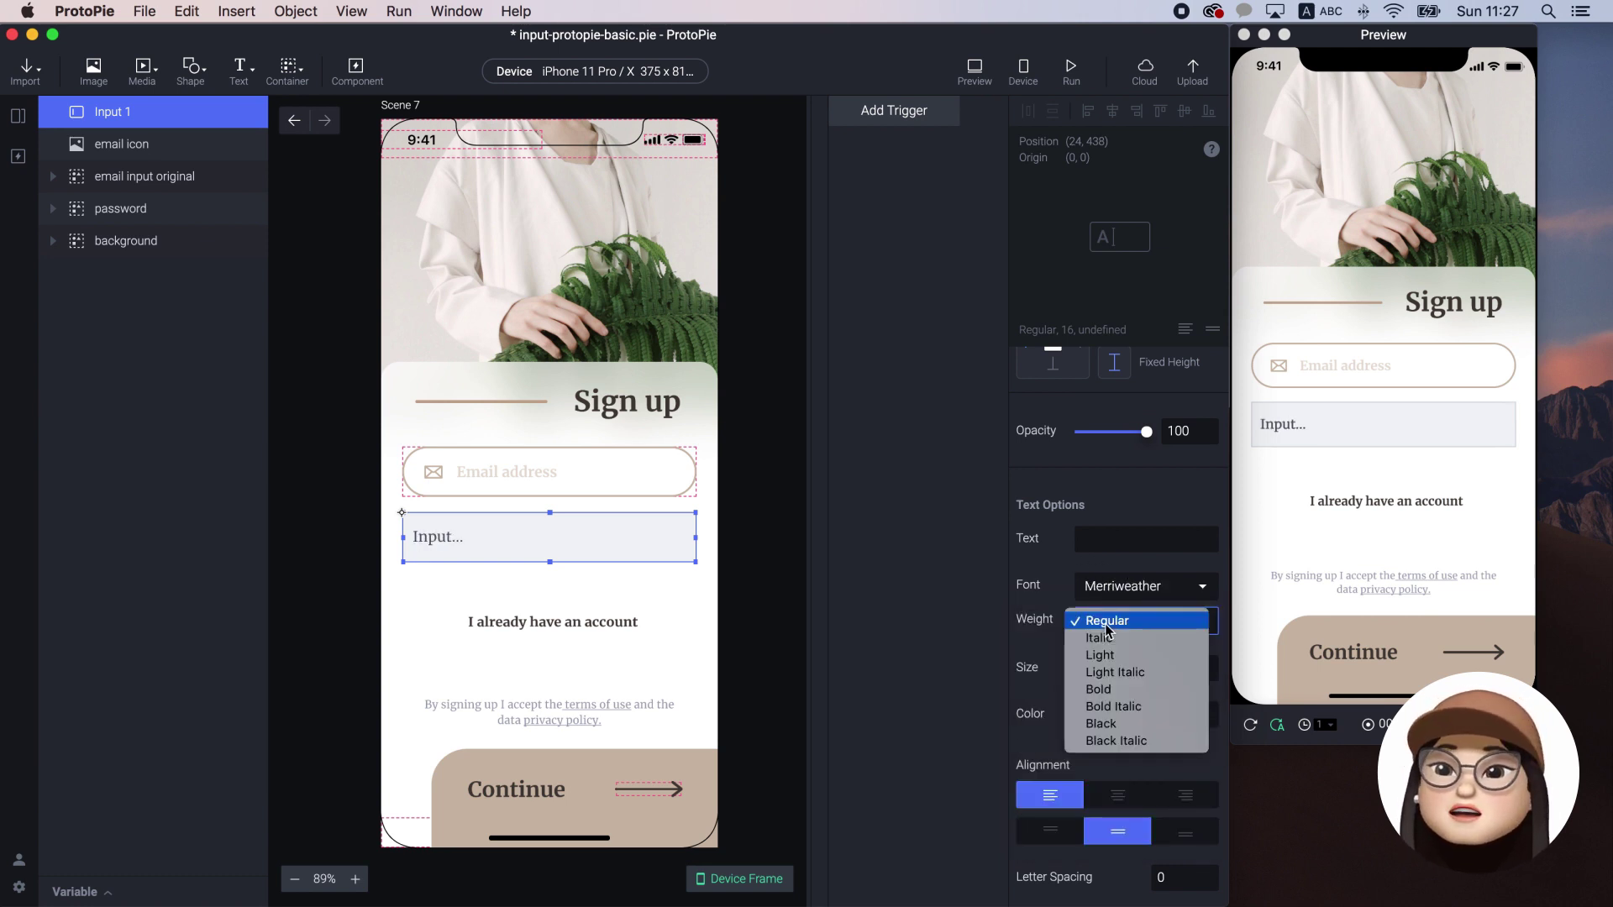
{"action": "left_click", "coordinate": [1108, 689]}
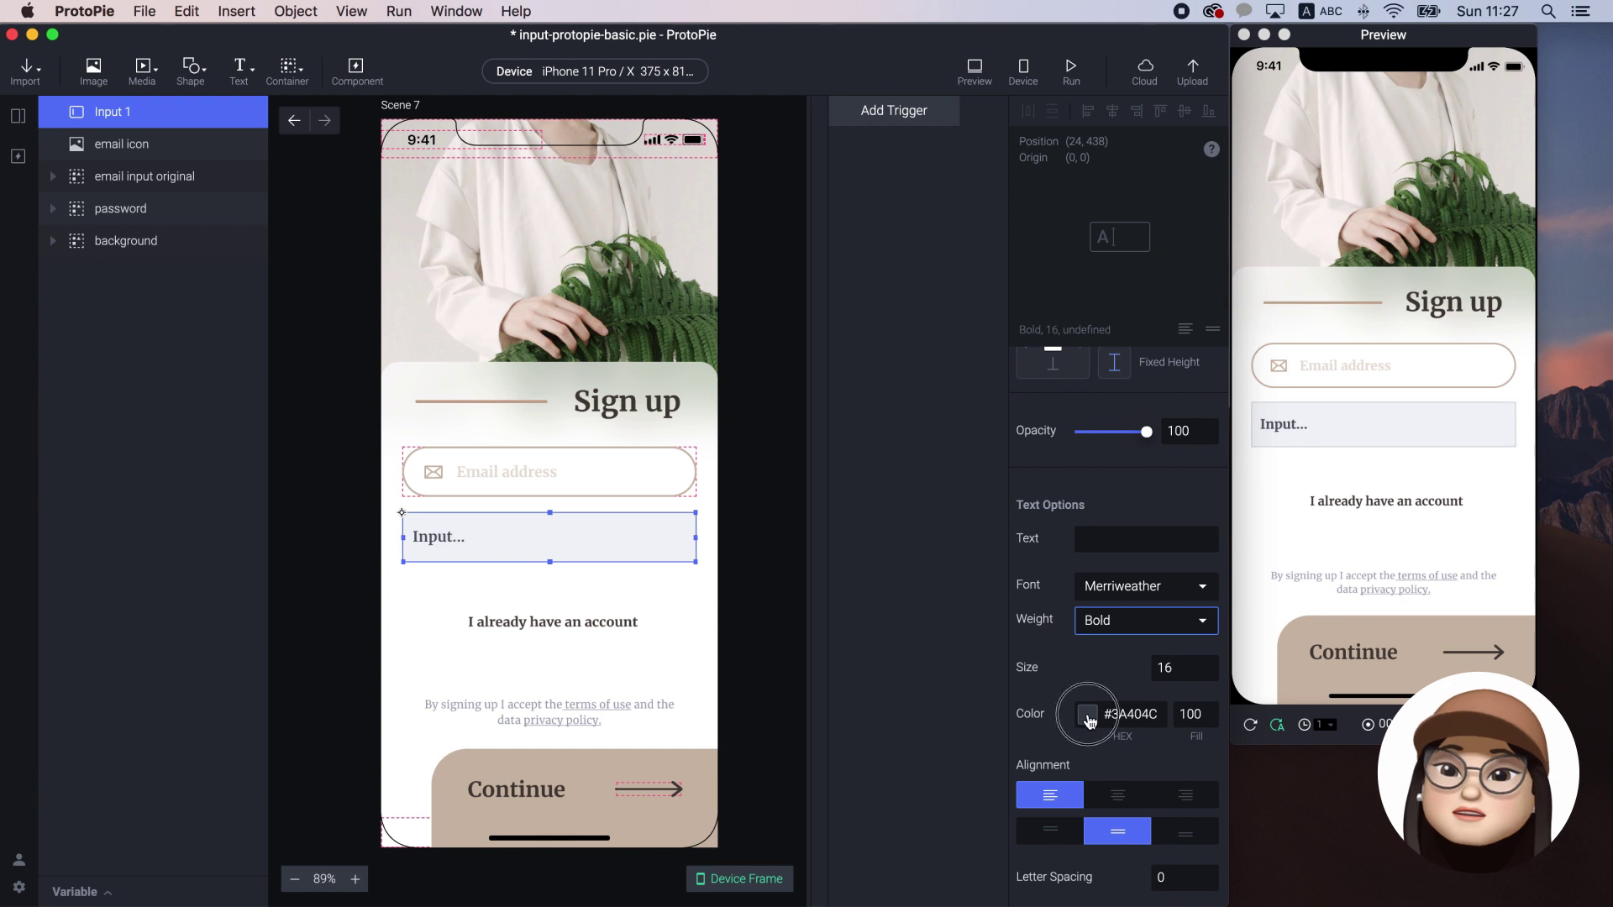
Eyedrop the Sign up heading to make the input text colour #453D38
{"action": "left_click", "coordinate": [1089, 721]}
{"action": "left_click", "coordinate": [1132, 595]}
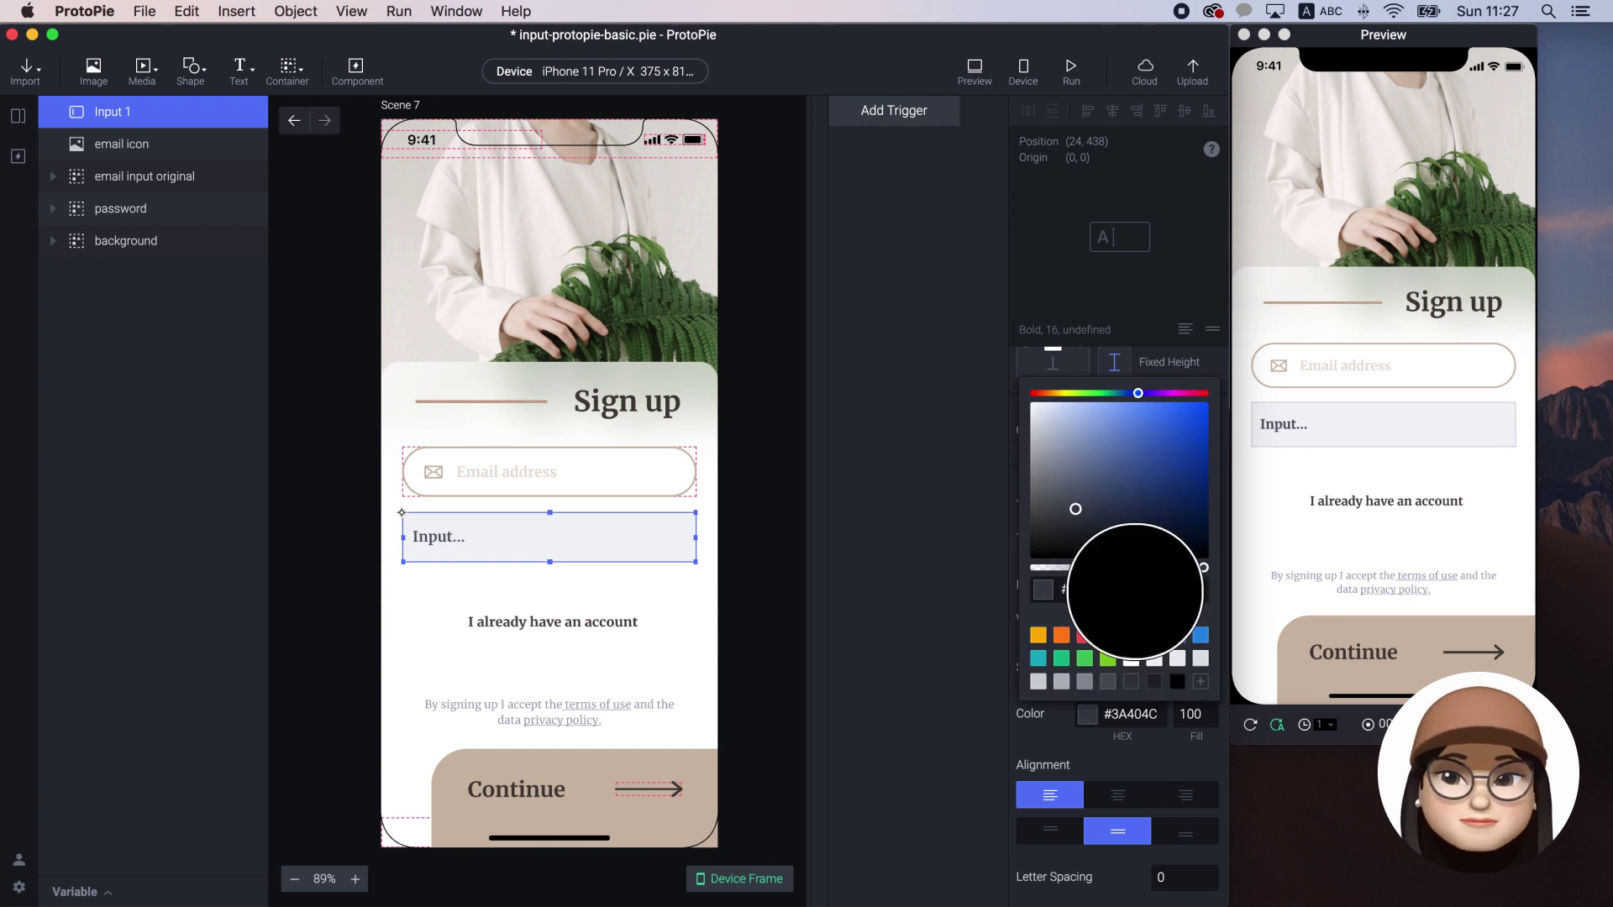
{"action": "left_click", "coordinate": [665, 403]}
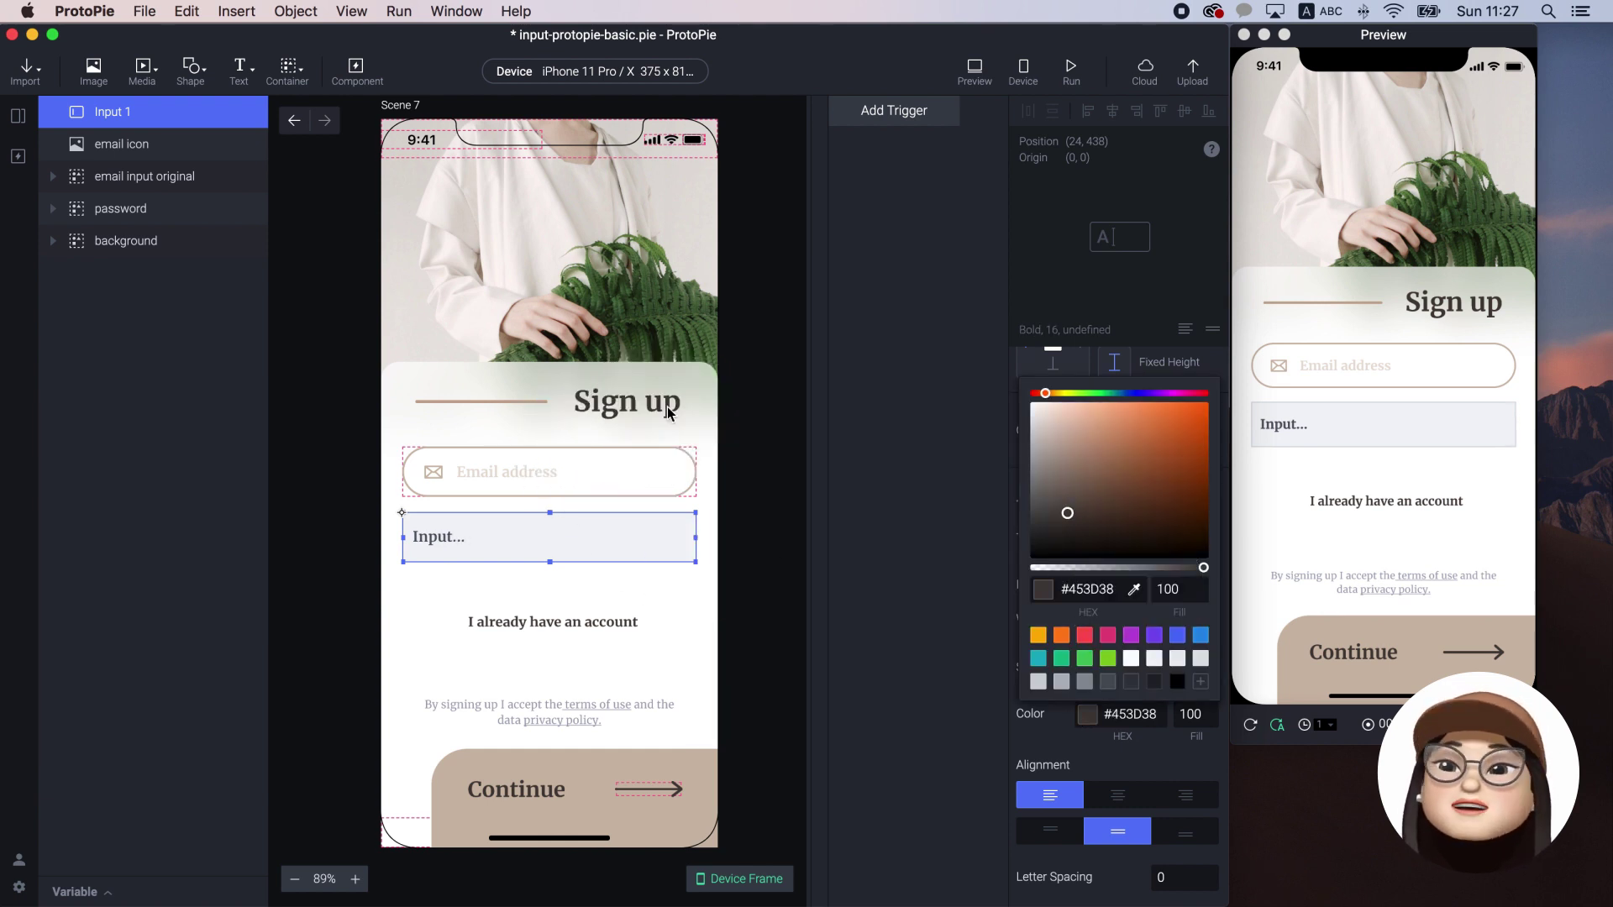
{"action": "left_click", "coordinate": [1067, 750]}
{"action": "scroll", "coordinate": [1124, 563], "scroll_direction": "down", "scroll_amount": 1}
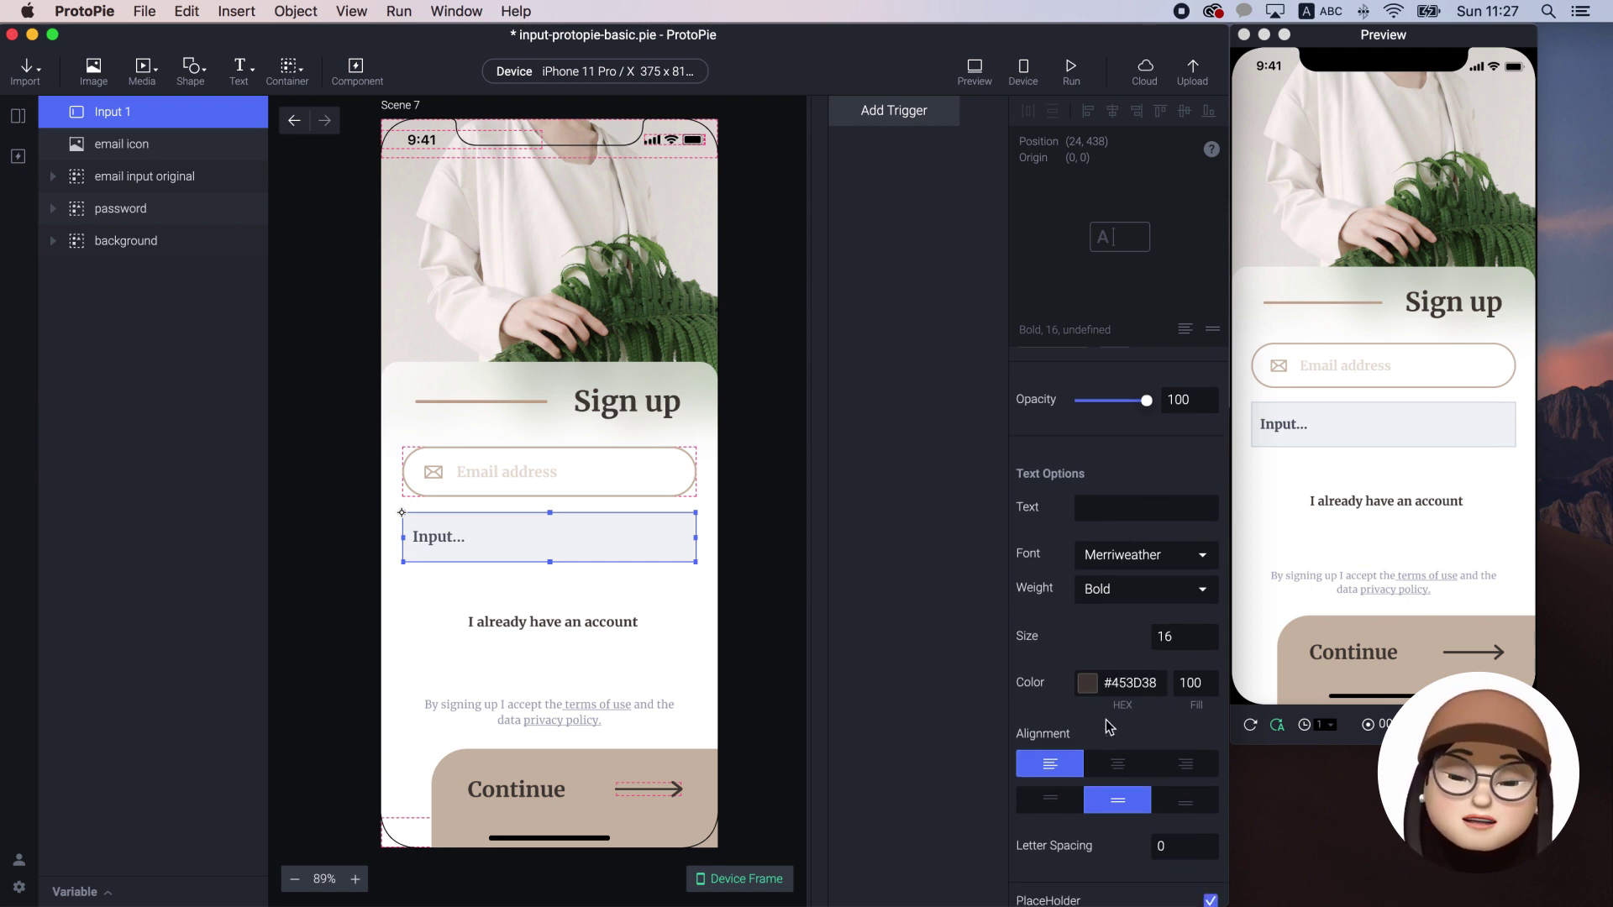
{"action": "scroll", "coordinate": [1109, 726], "scroll_direction": "down", "scroll_amount": 10}
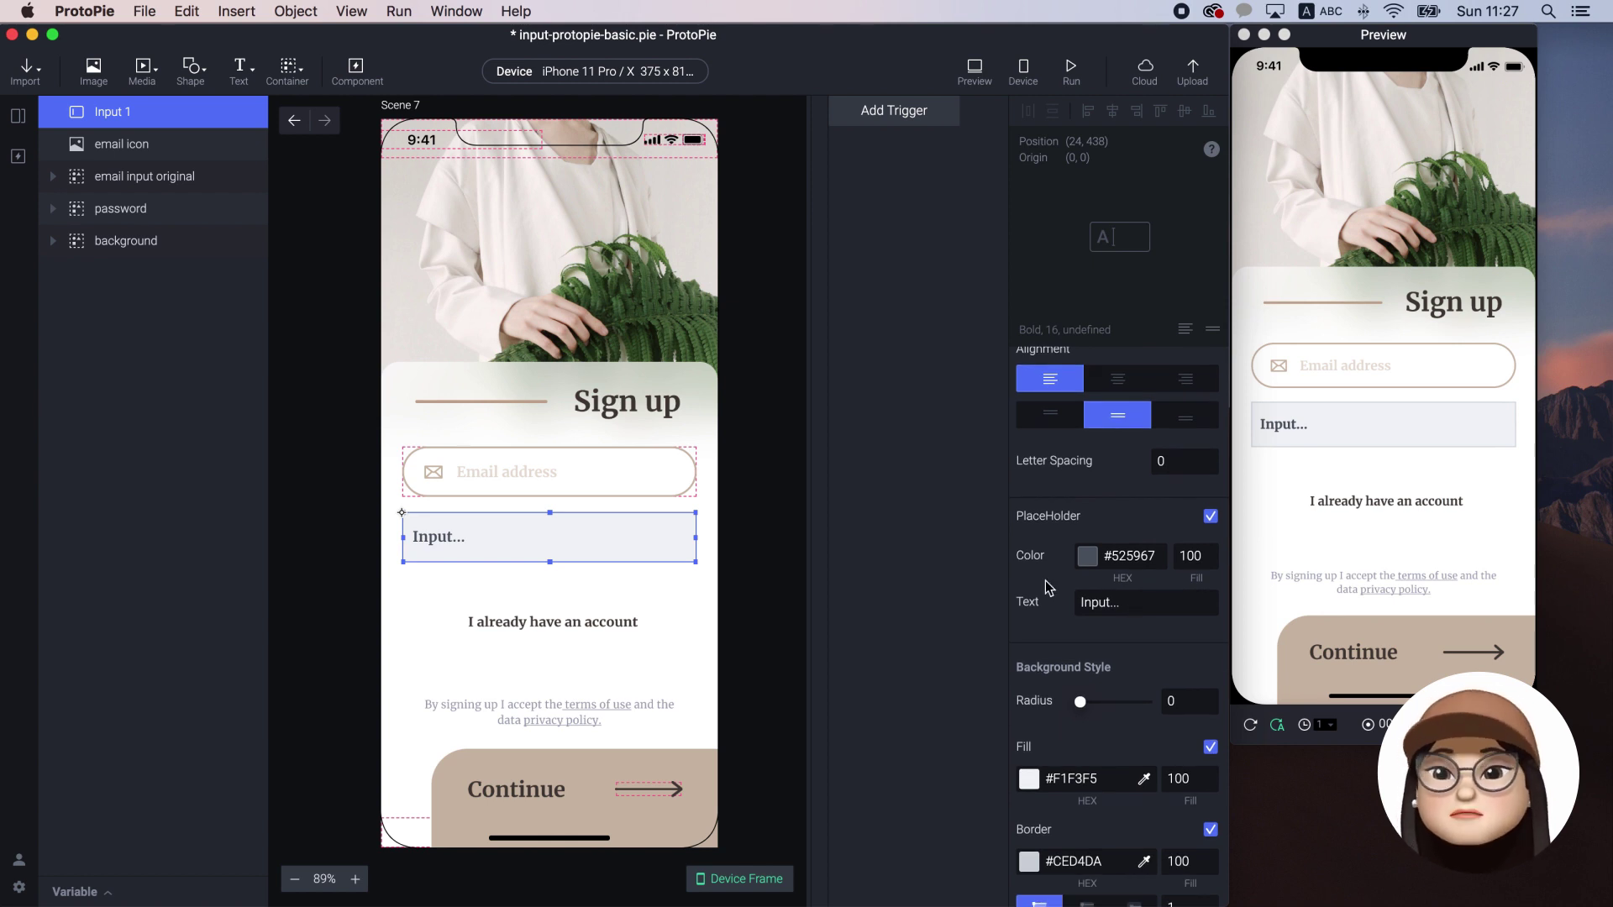
{"action": "left_click", "coordinate": [1087, 558]}
Give the placeholder the Continue button's #CDBAA9 at 70 fill and the text 'Email address'
{"action": "left_click", "coordinate": [1129, 432]}
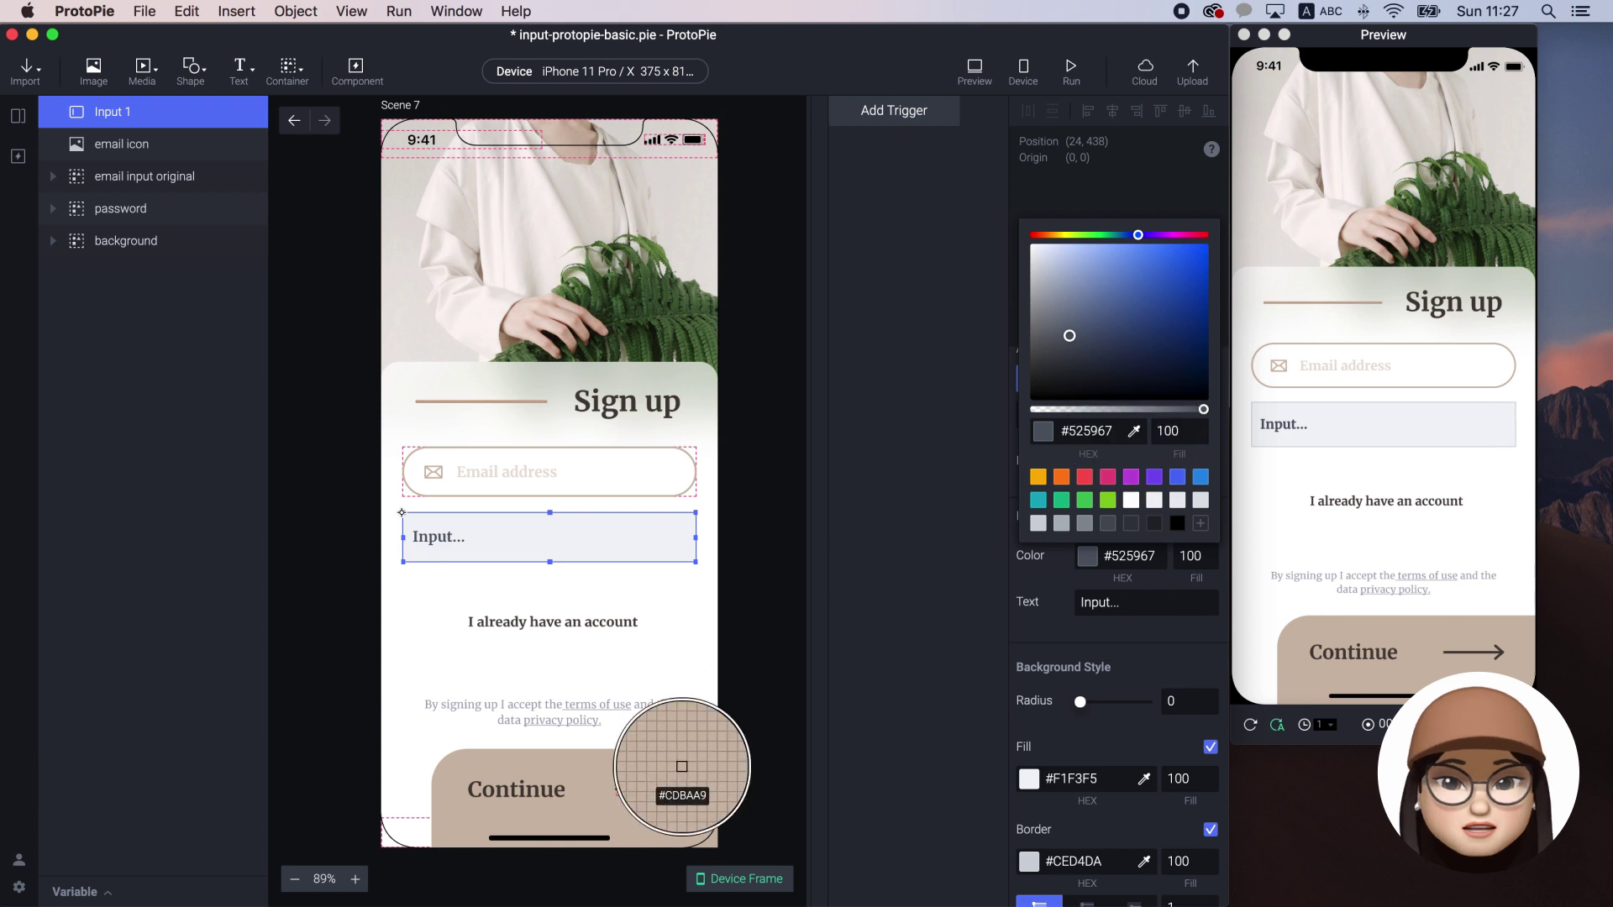
{"action": "left_click", "coordinate": [610, 772]}
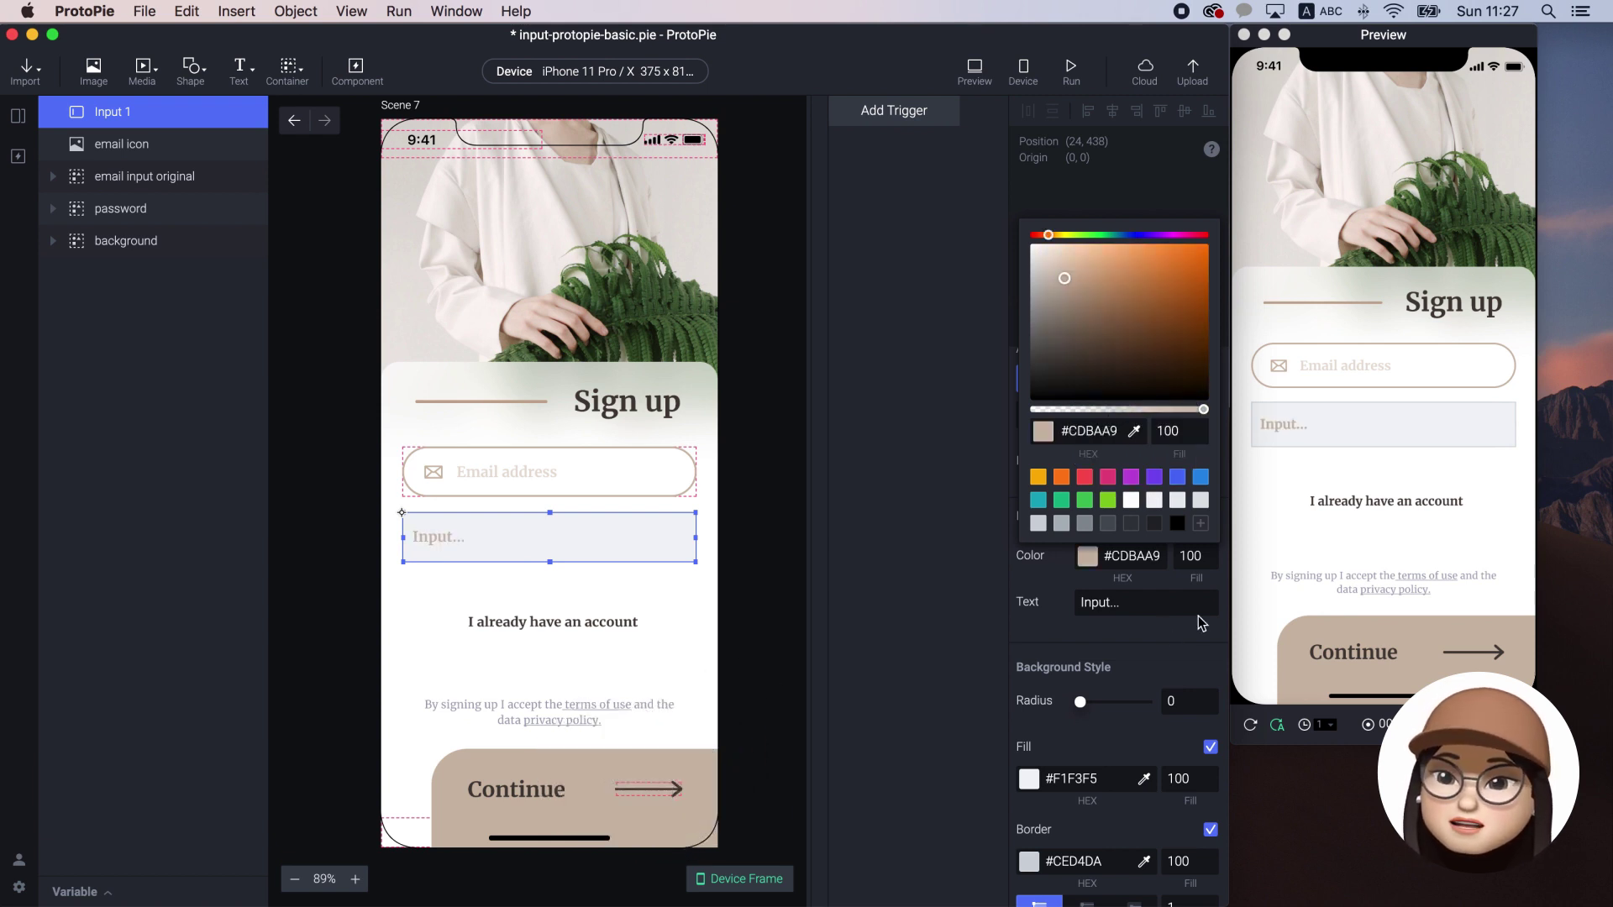
{"action": "left_click", "coordinate": [1173, 556]}
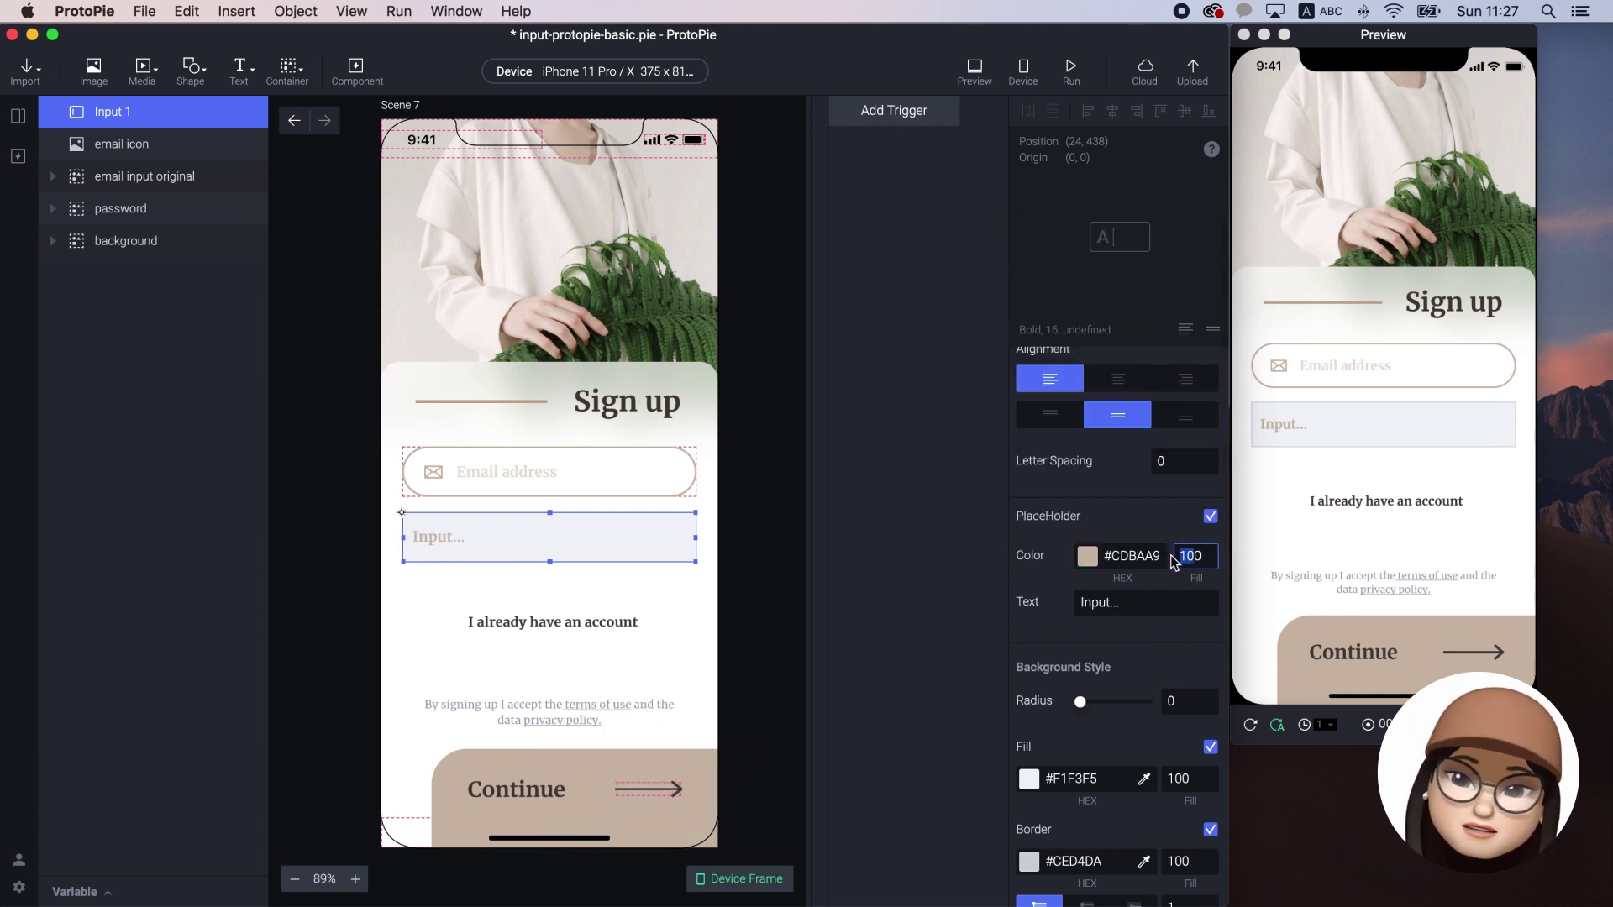
{"action": "type", "text": "70"}
{"action": "key", "text": "Return"}
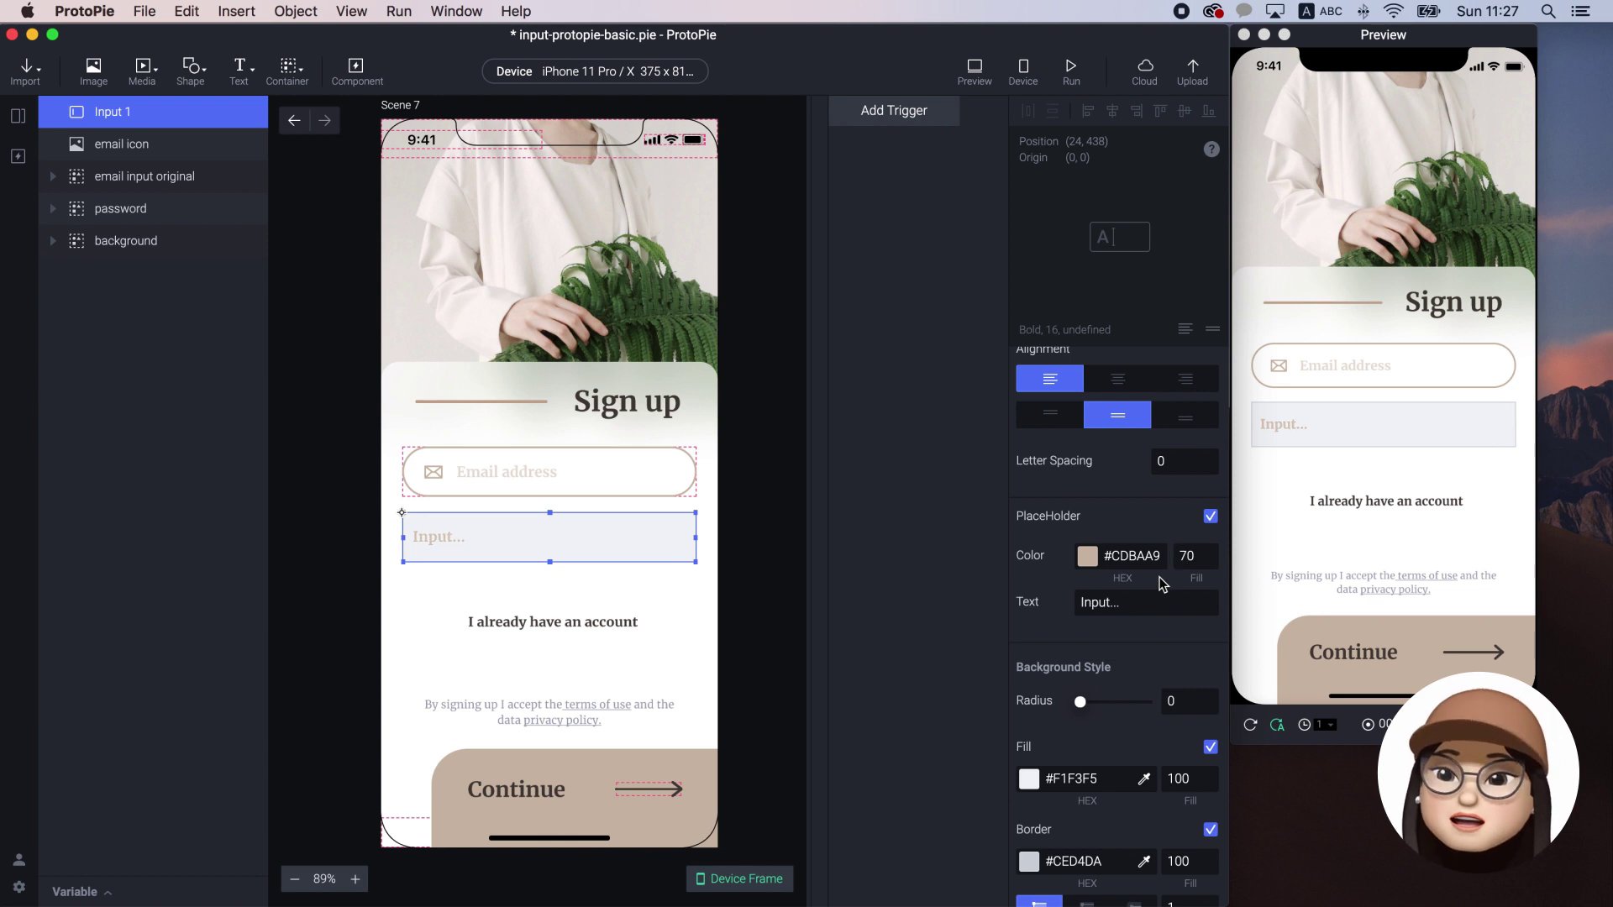
{"action": "left_click", "coordinate": [1160, 602]}
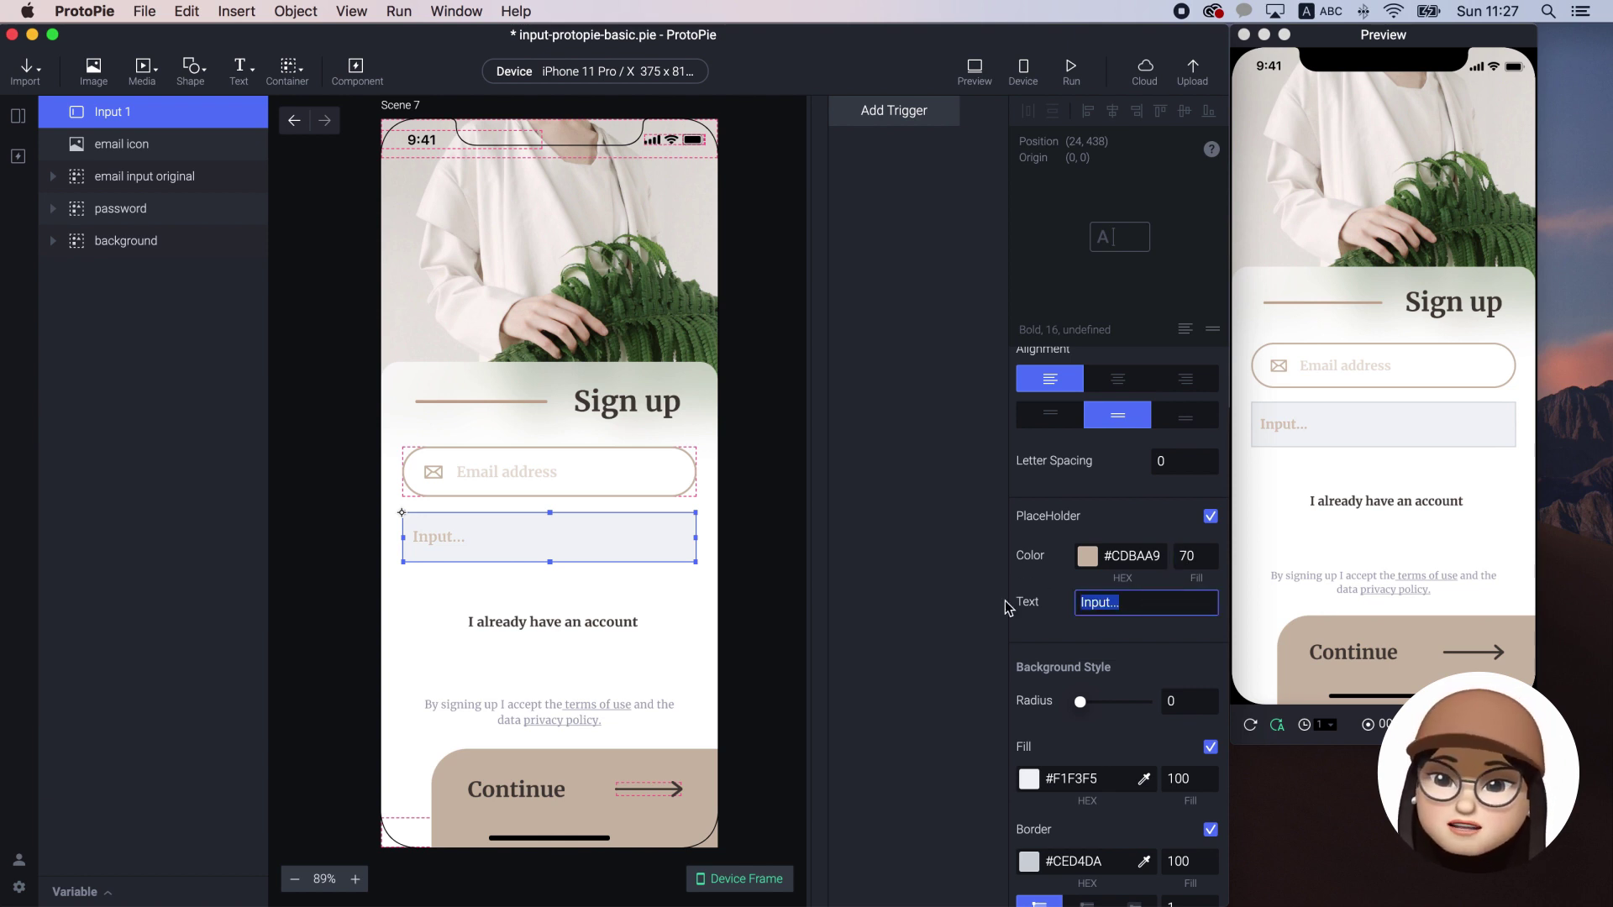
{"action": "type", "text": "Email ad"}
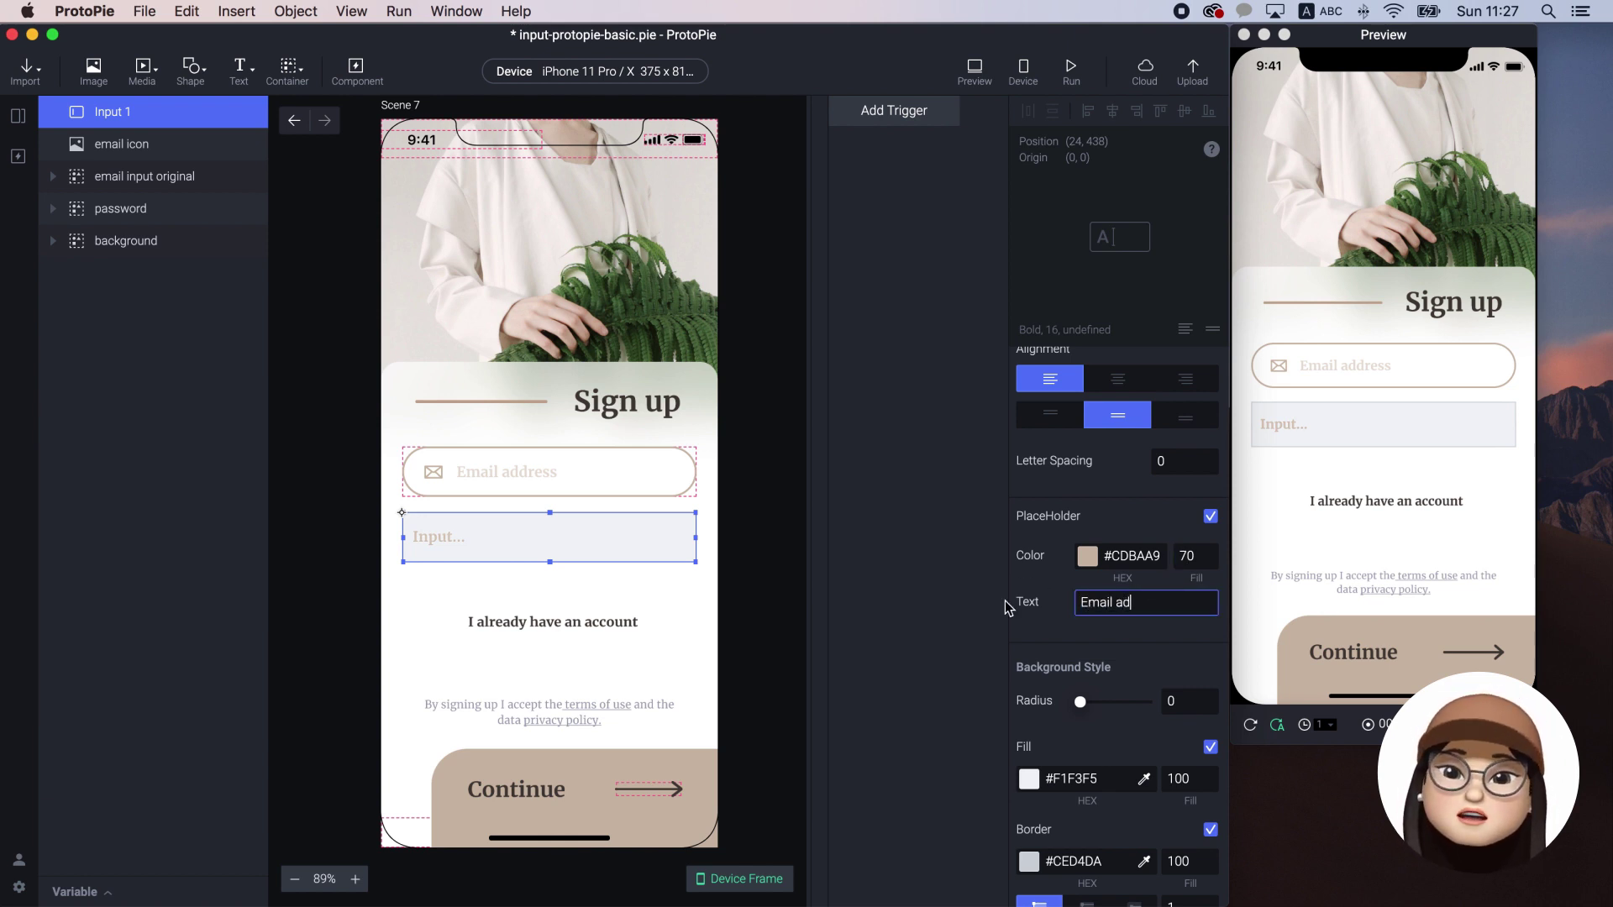
{"action": "type", "text": "dress"}
{"action": "key", "text": "Return"}
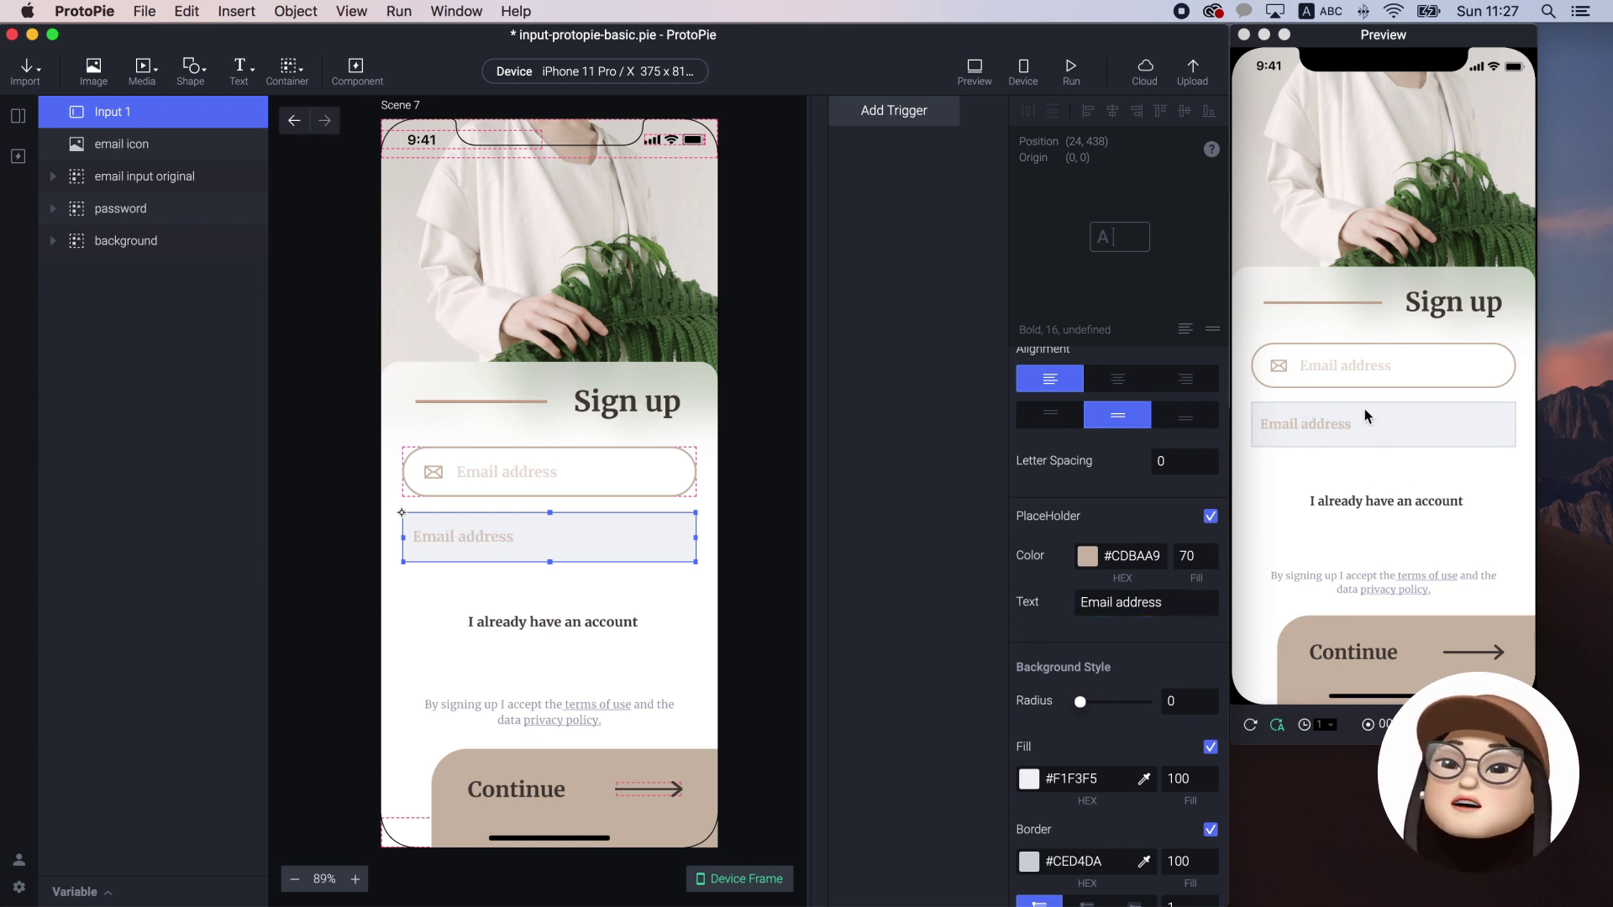
Test typing 'inp' into the email input in the preview, then erase it
{"action": "left_click", "coordinate": [1354, 420]}
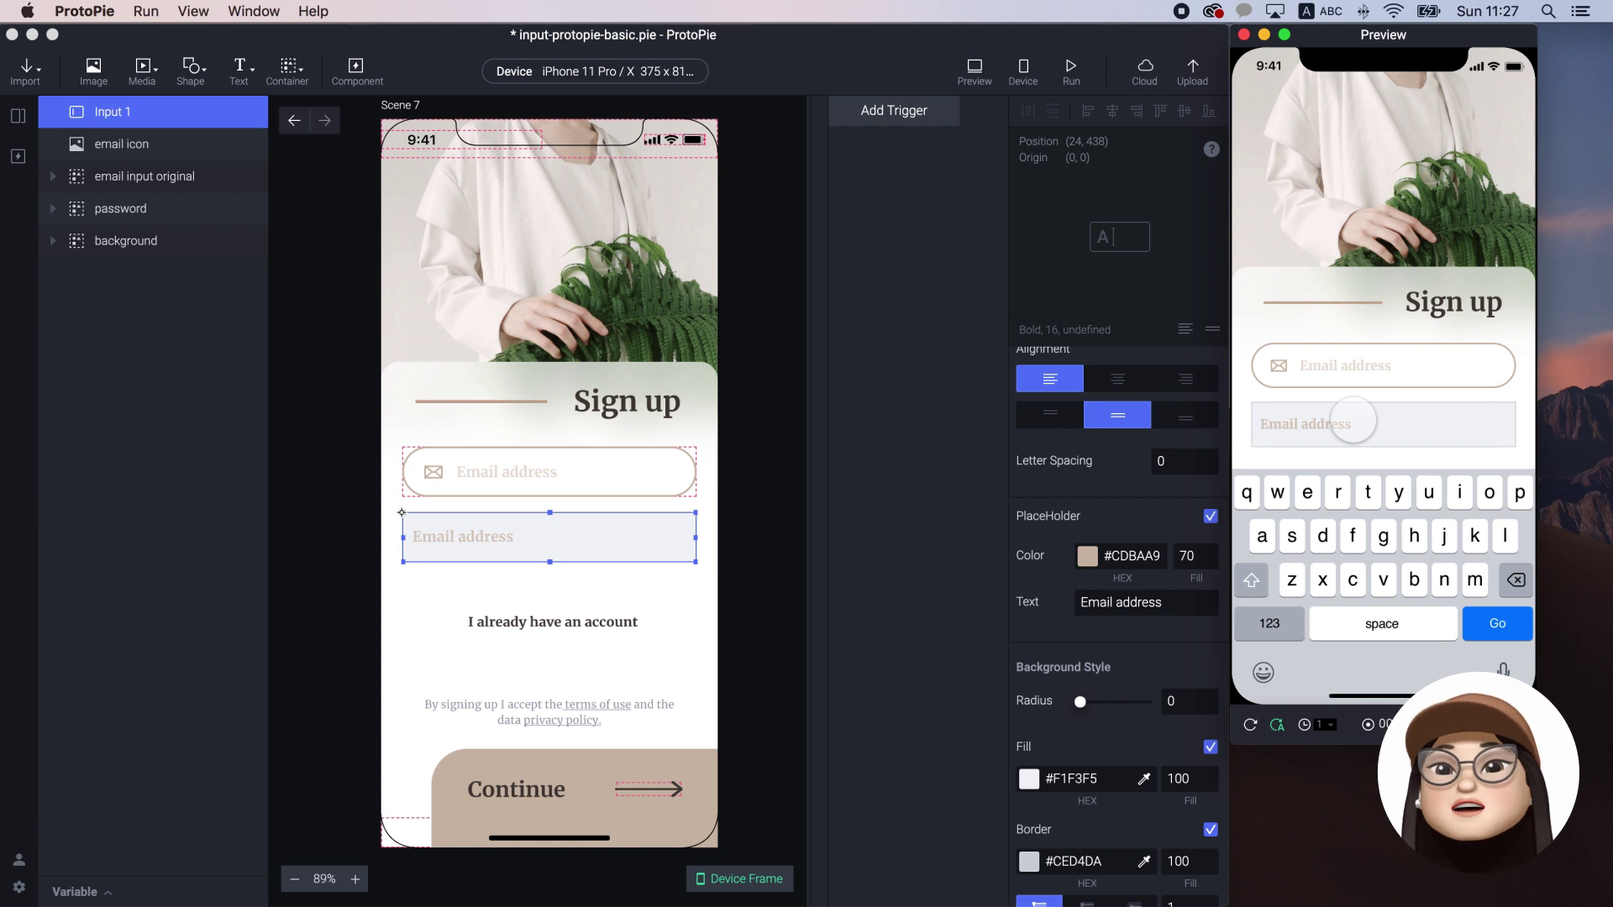
{"action": "type", "text": "inpu"}
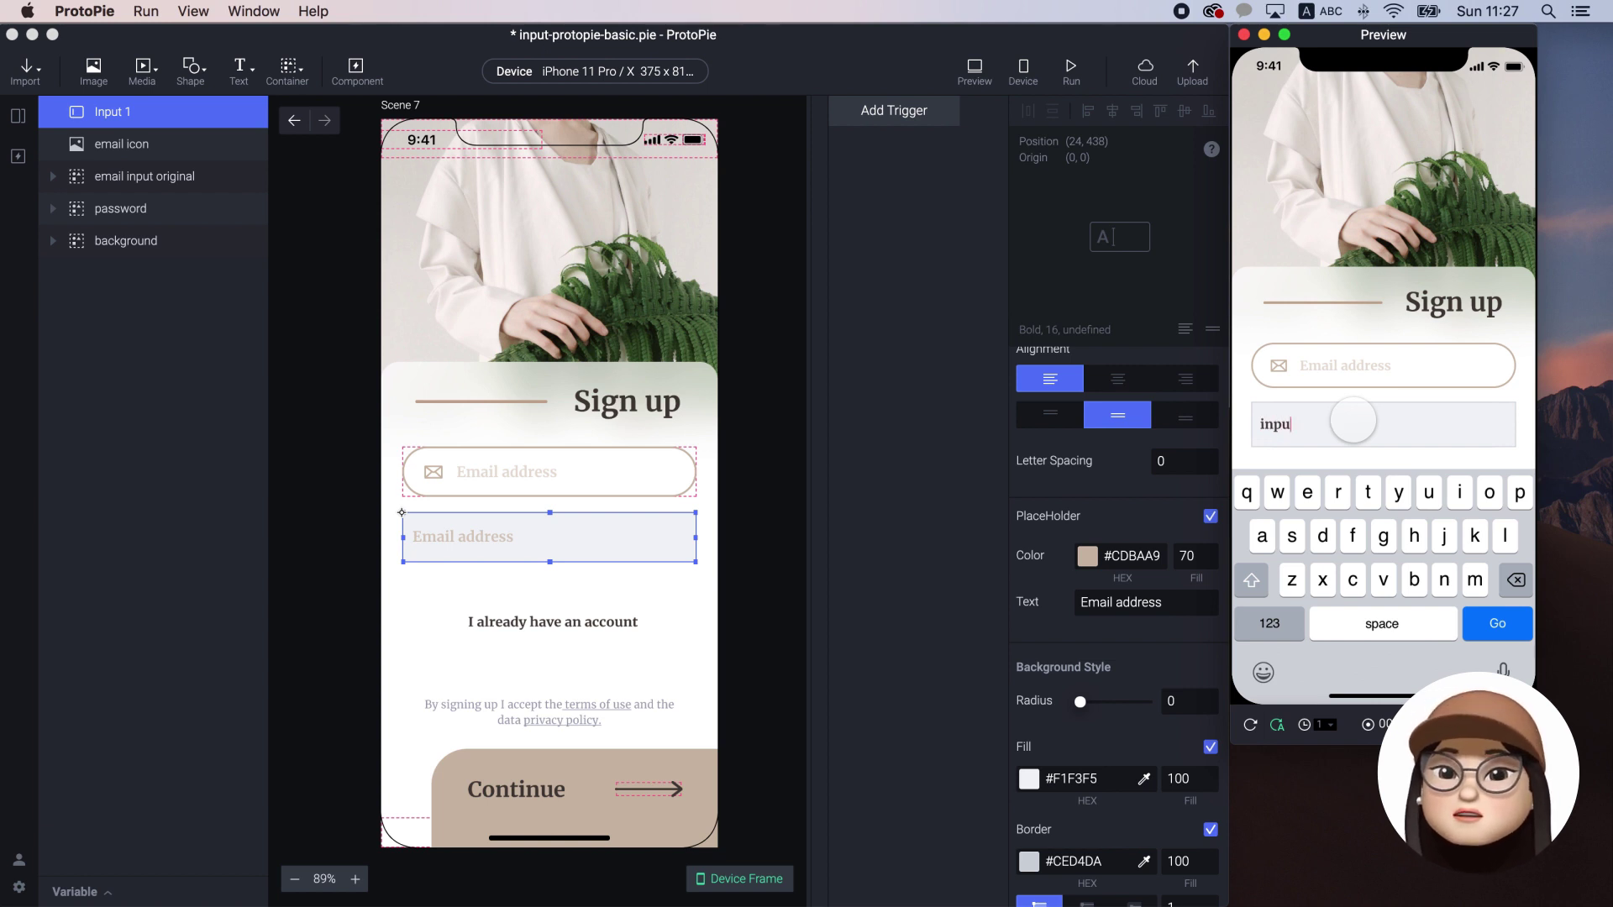
{"action": "key", "text": "BackSpace"}
{"action": "key", "text": "BackSpace"}
{"action": "key", "text": "BackSpace"}
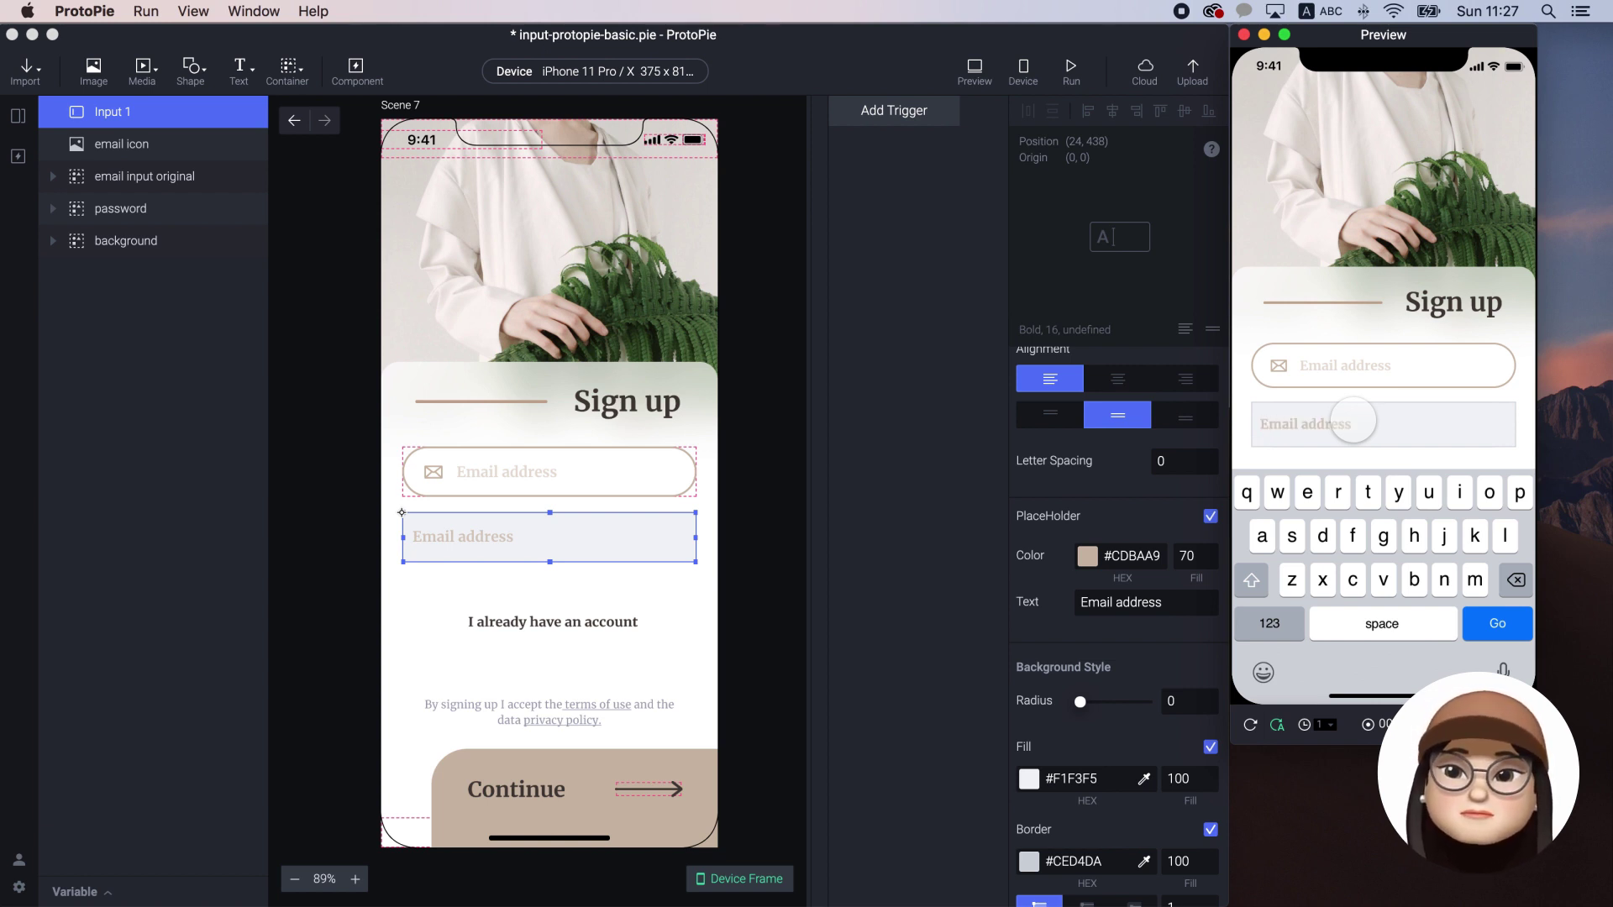
Round Input 1's corners to 100 radius and set its fill to white #FFFFFF
{"action": "left_click", "coordinate": [1126, 518]}
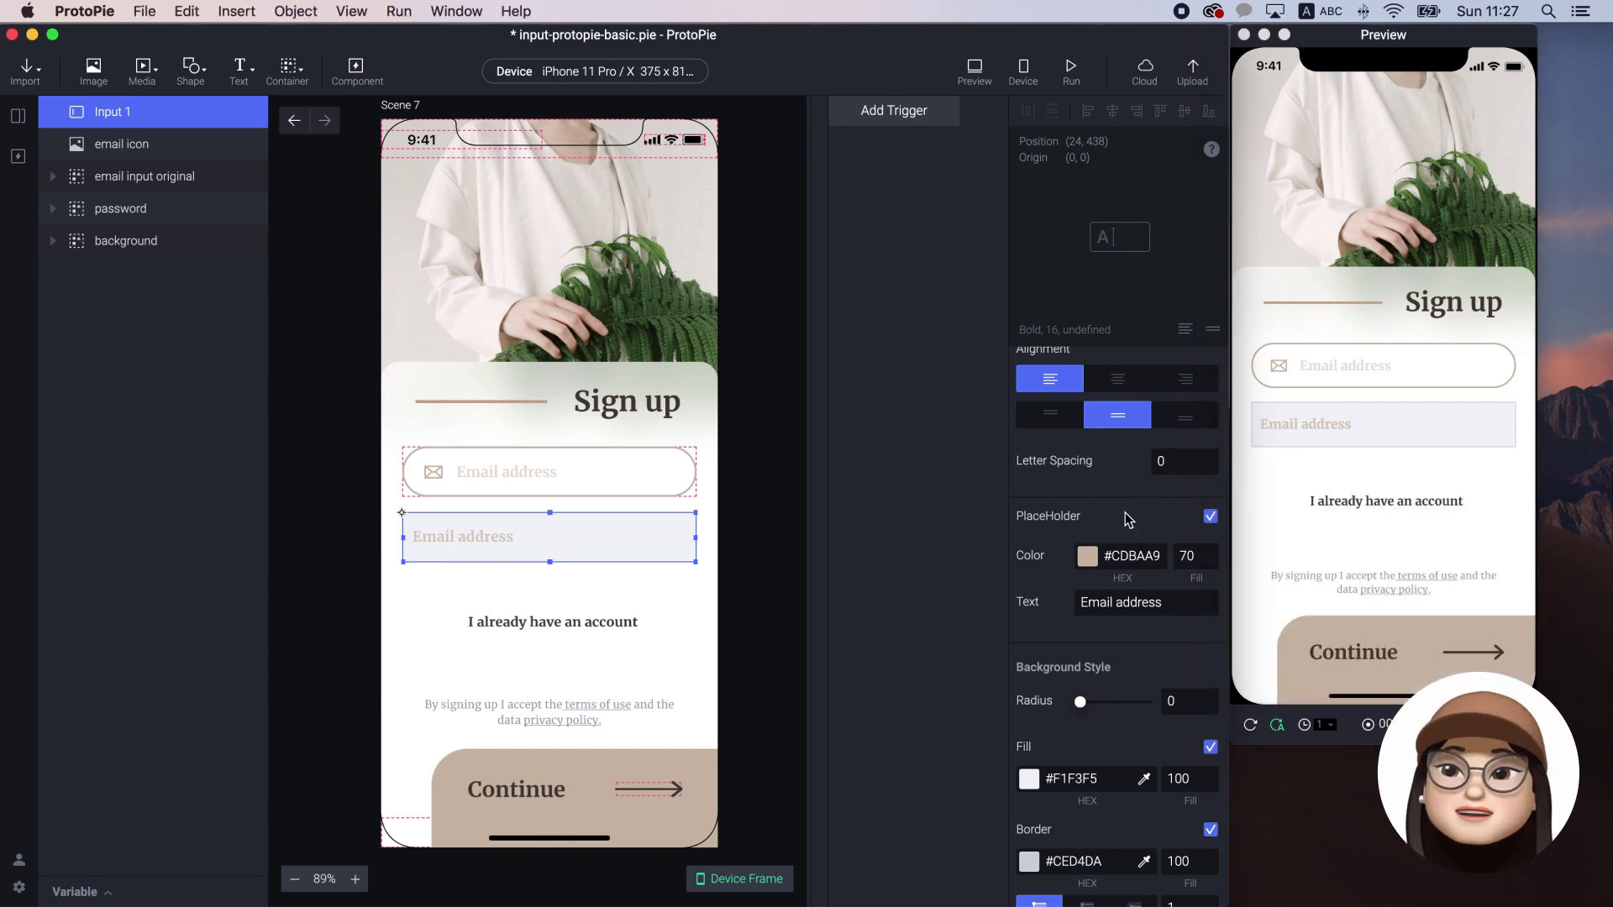
{"action": "scroll", "coordinate": [1124, 504], "scroll_direction": "down", "scroll_amount": 5}
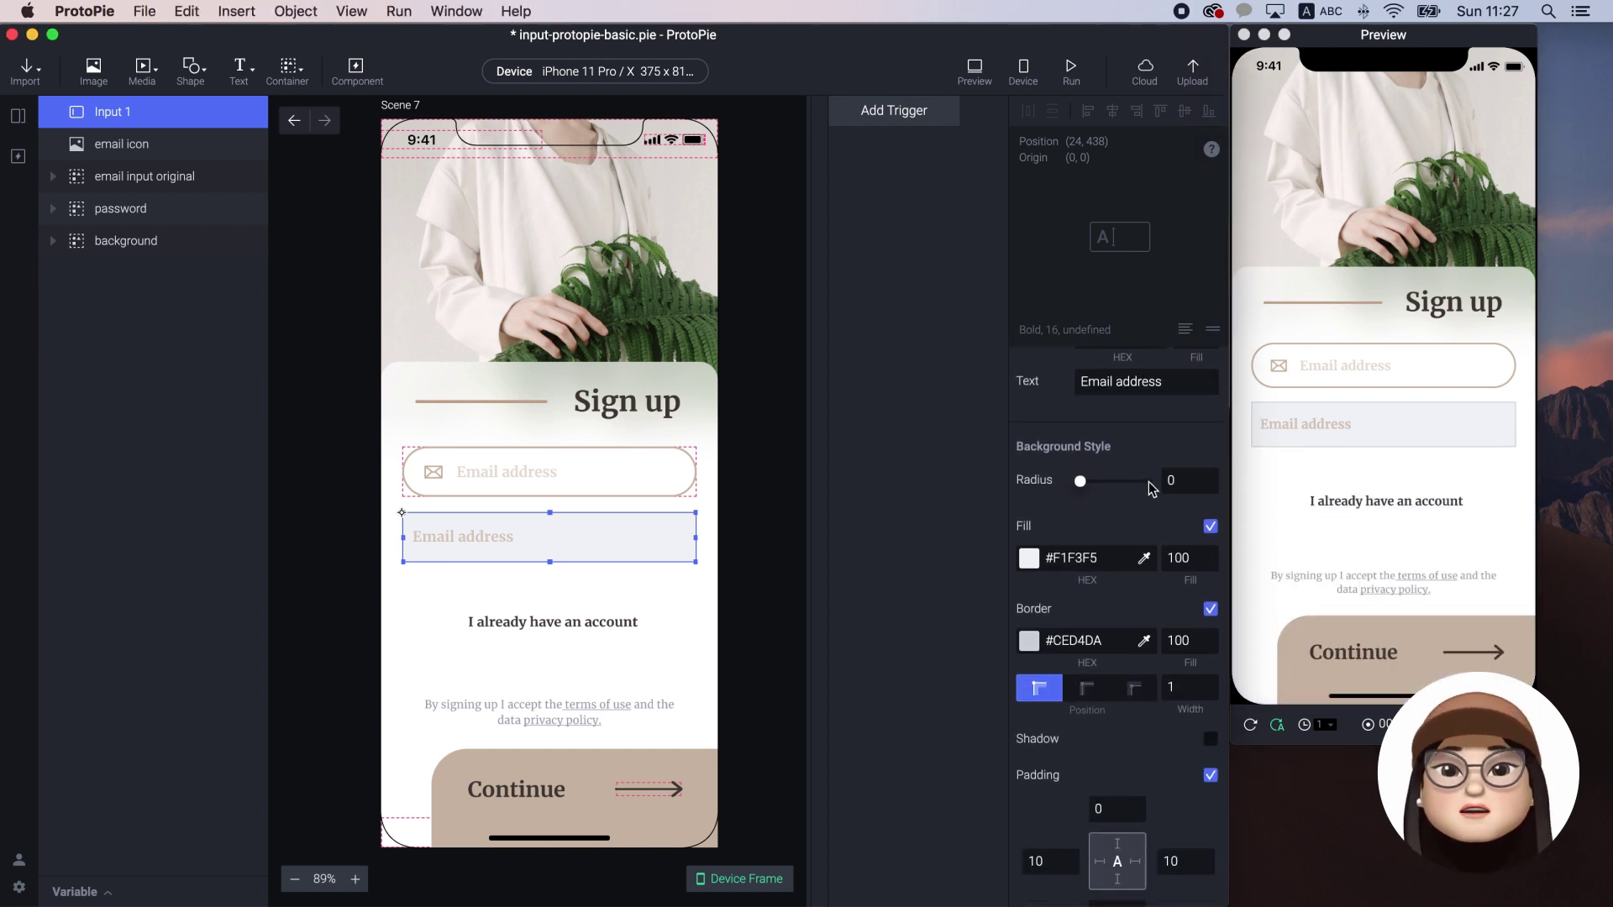
{"action": "left_click", "coordinate": [1148, 481]}
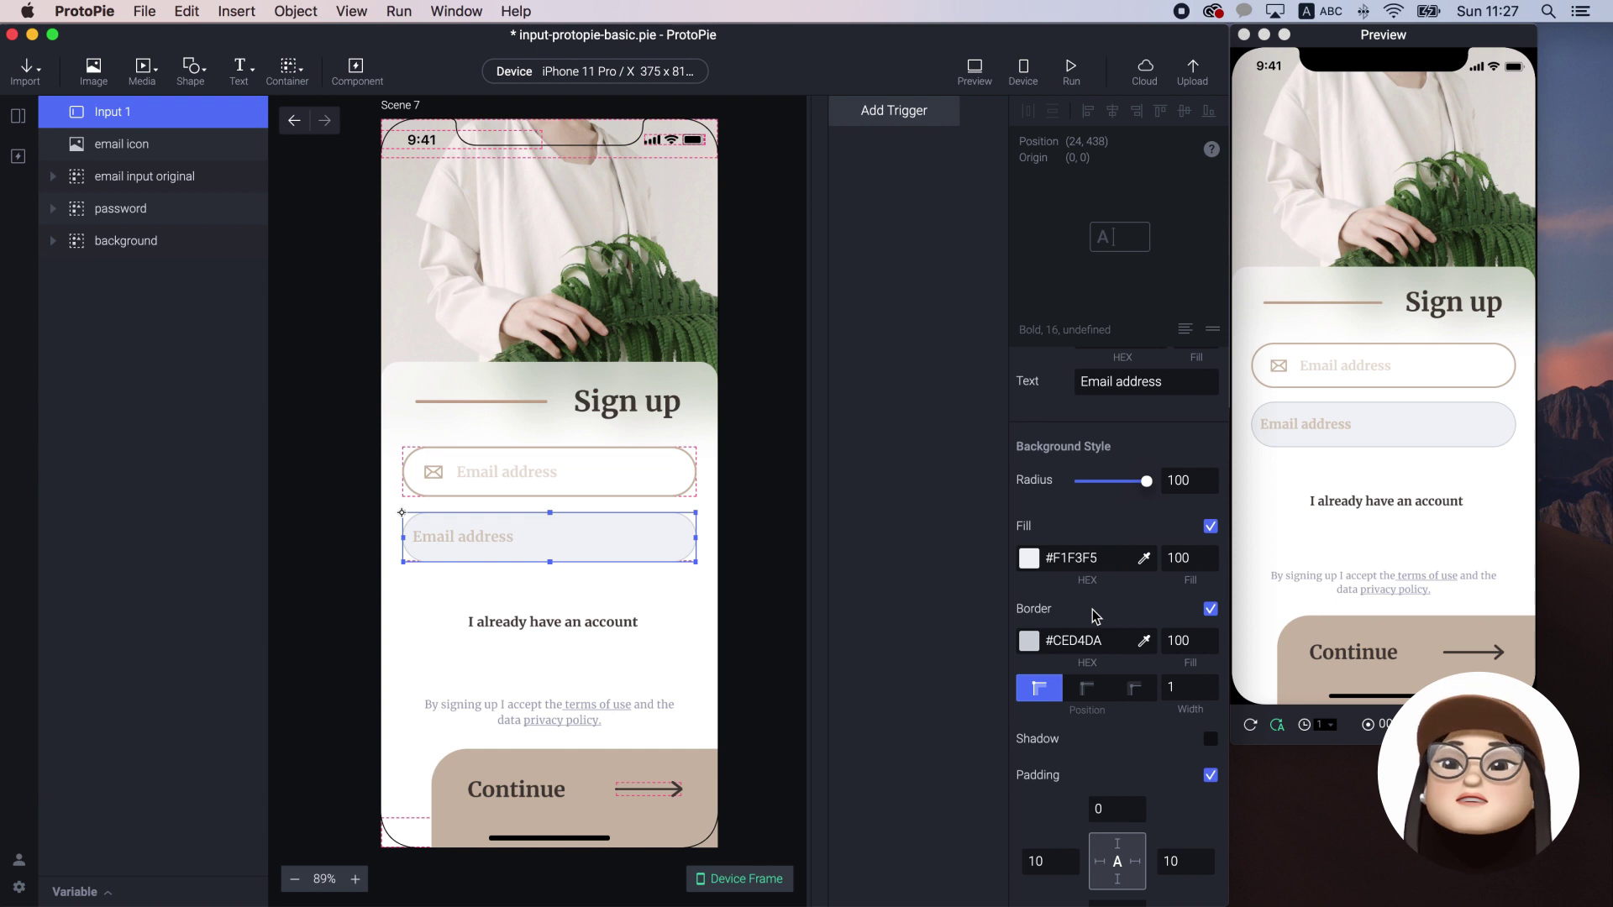
{"action": "left_click", "coordinate": [1028, 558]}
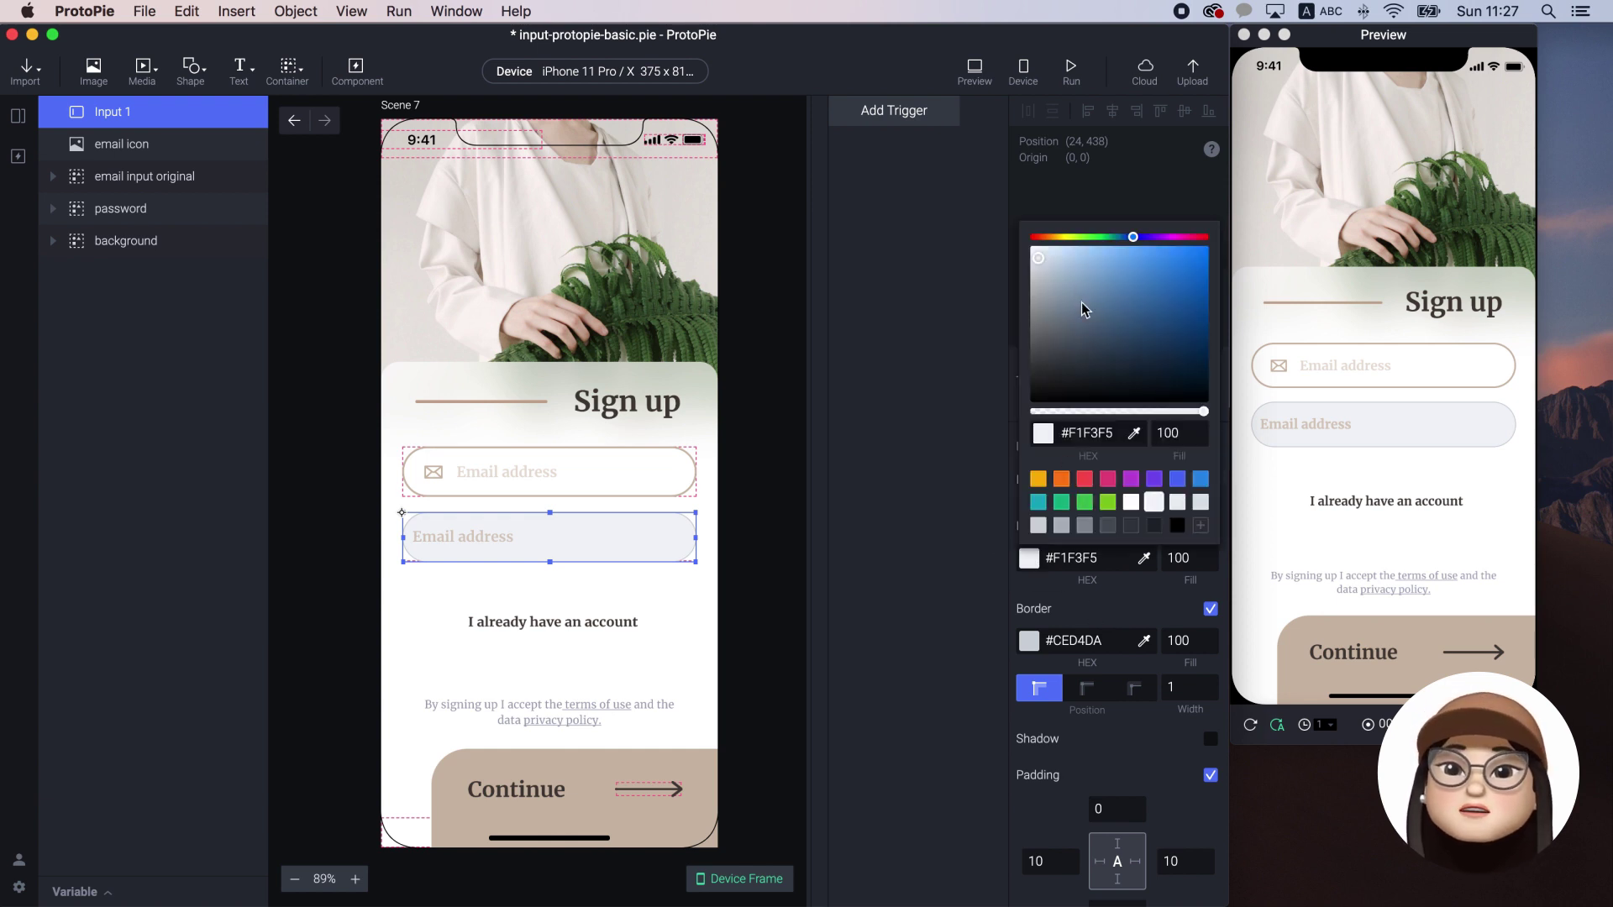
{"action": "left_click", "coordinate": [1035, 251]}
{"action": "left_click", "coordinate": [1014, 216]}
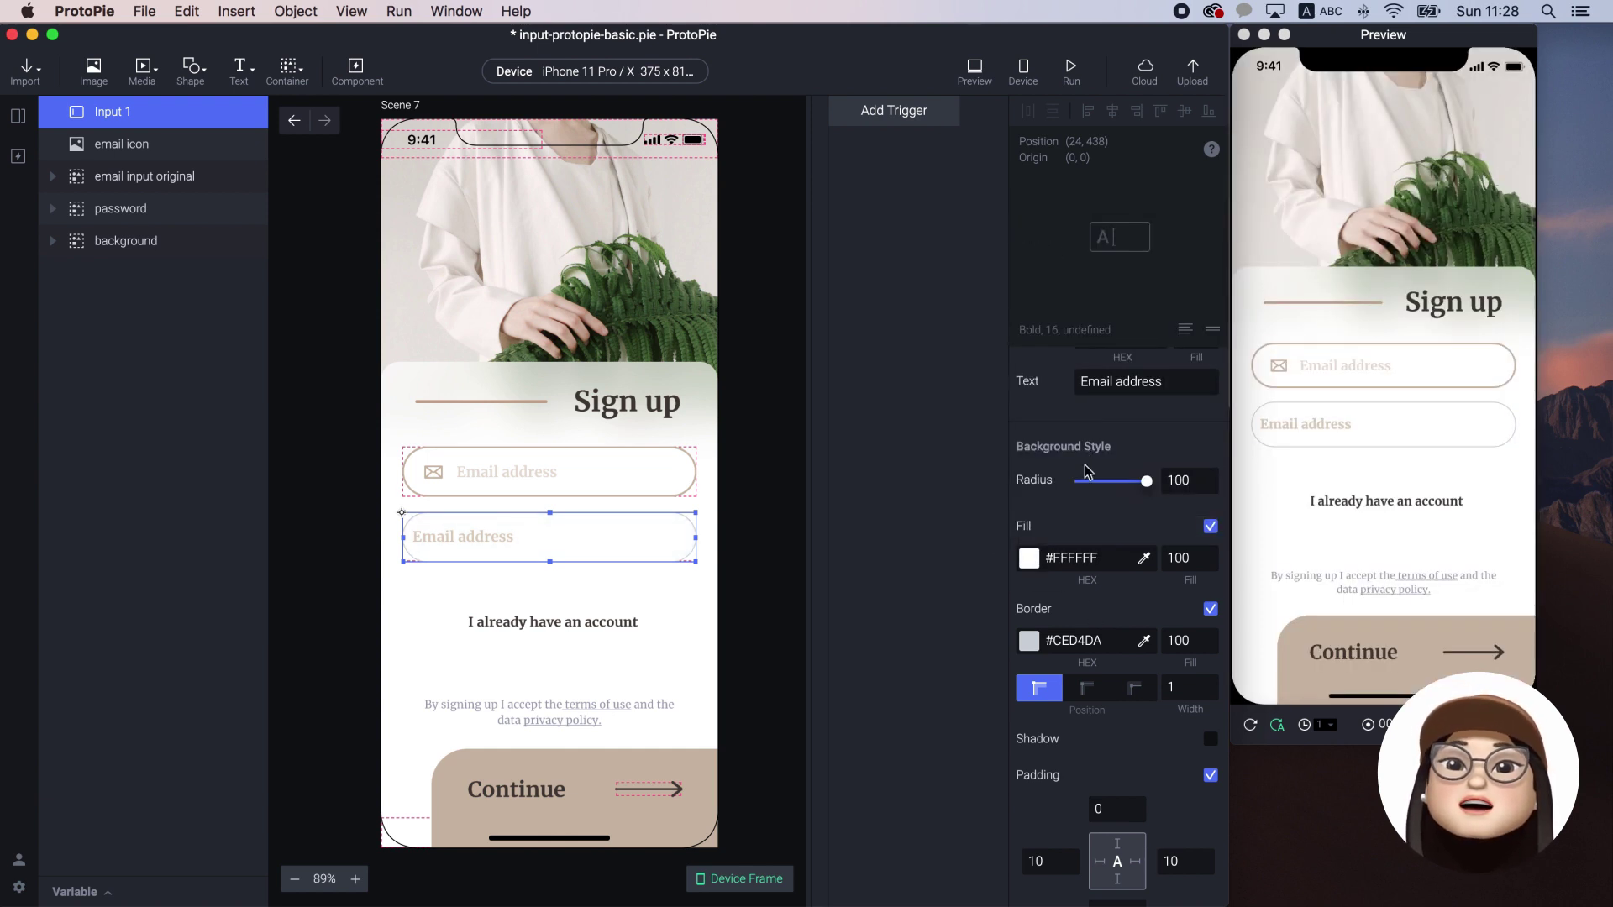
Give Input 1 a 2-width border sampled from the Continue button's #CDBAA9
{"action": "left_click", "coordinate": [1190, 685]}
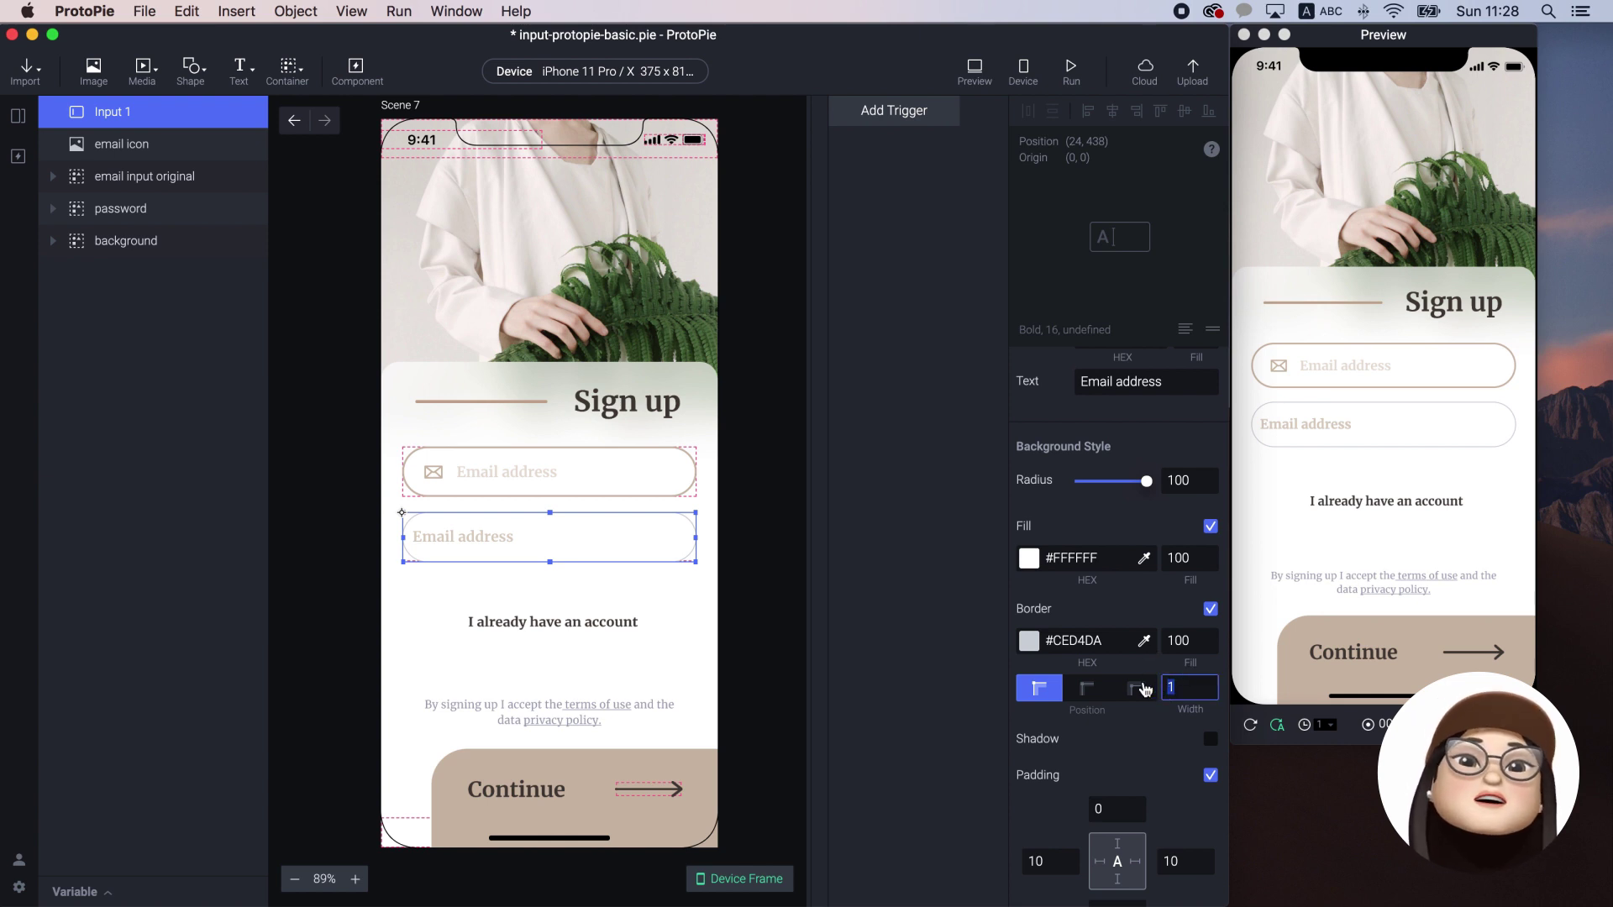
{"action": "type", "text": "2"}
{"action": "left_click", "coordinate": [1096, 642]}
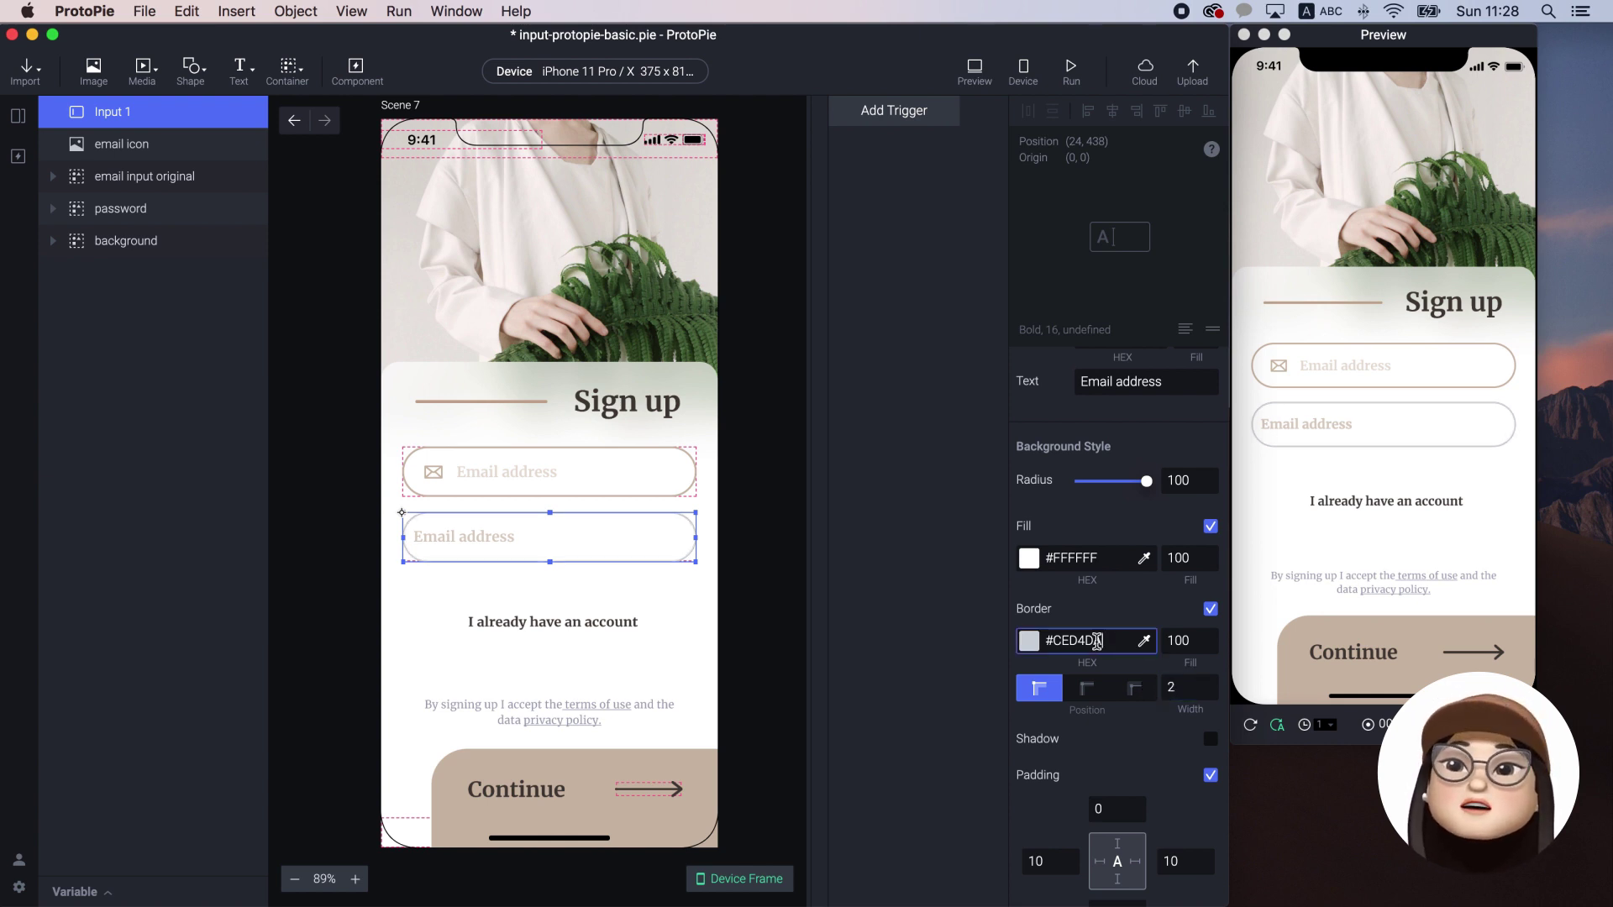
{"action": "left_click", "coordinate": [1024, 647]}
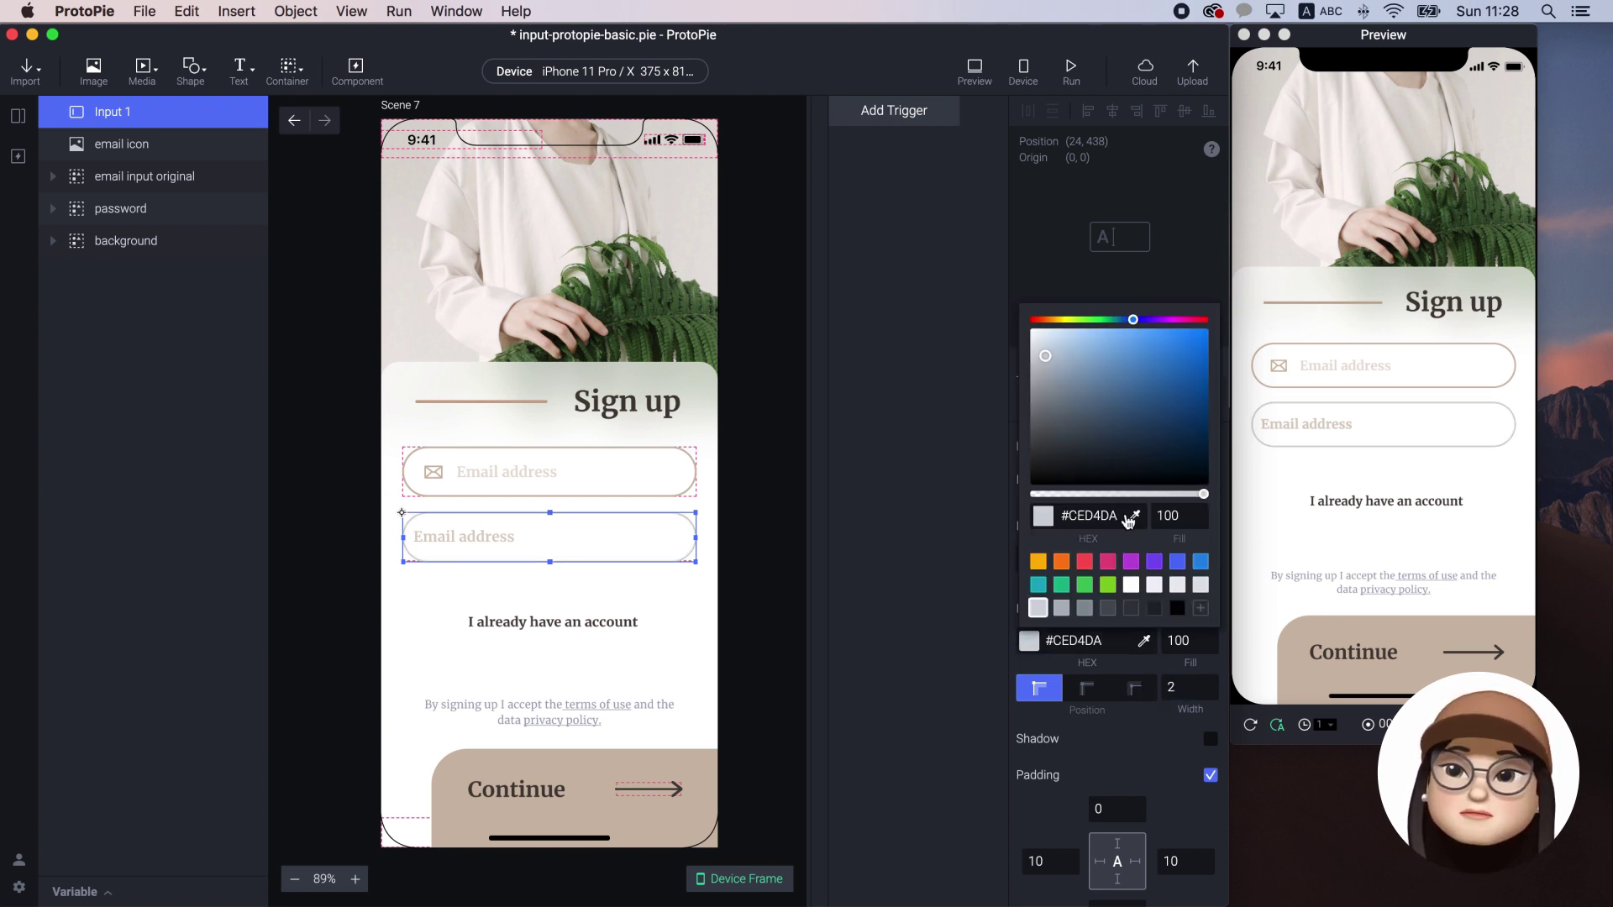
{"action": "left_click", "coordinate": [1128, 518]}
{"action": "left_click", "coordinate": [658, 771]}
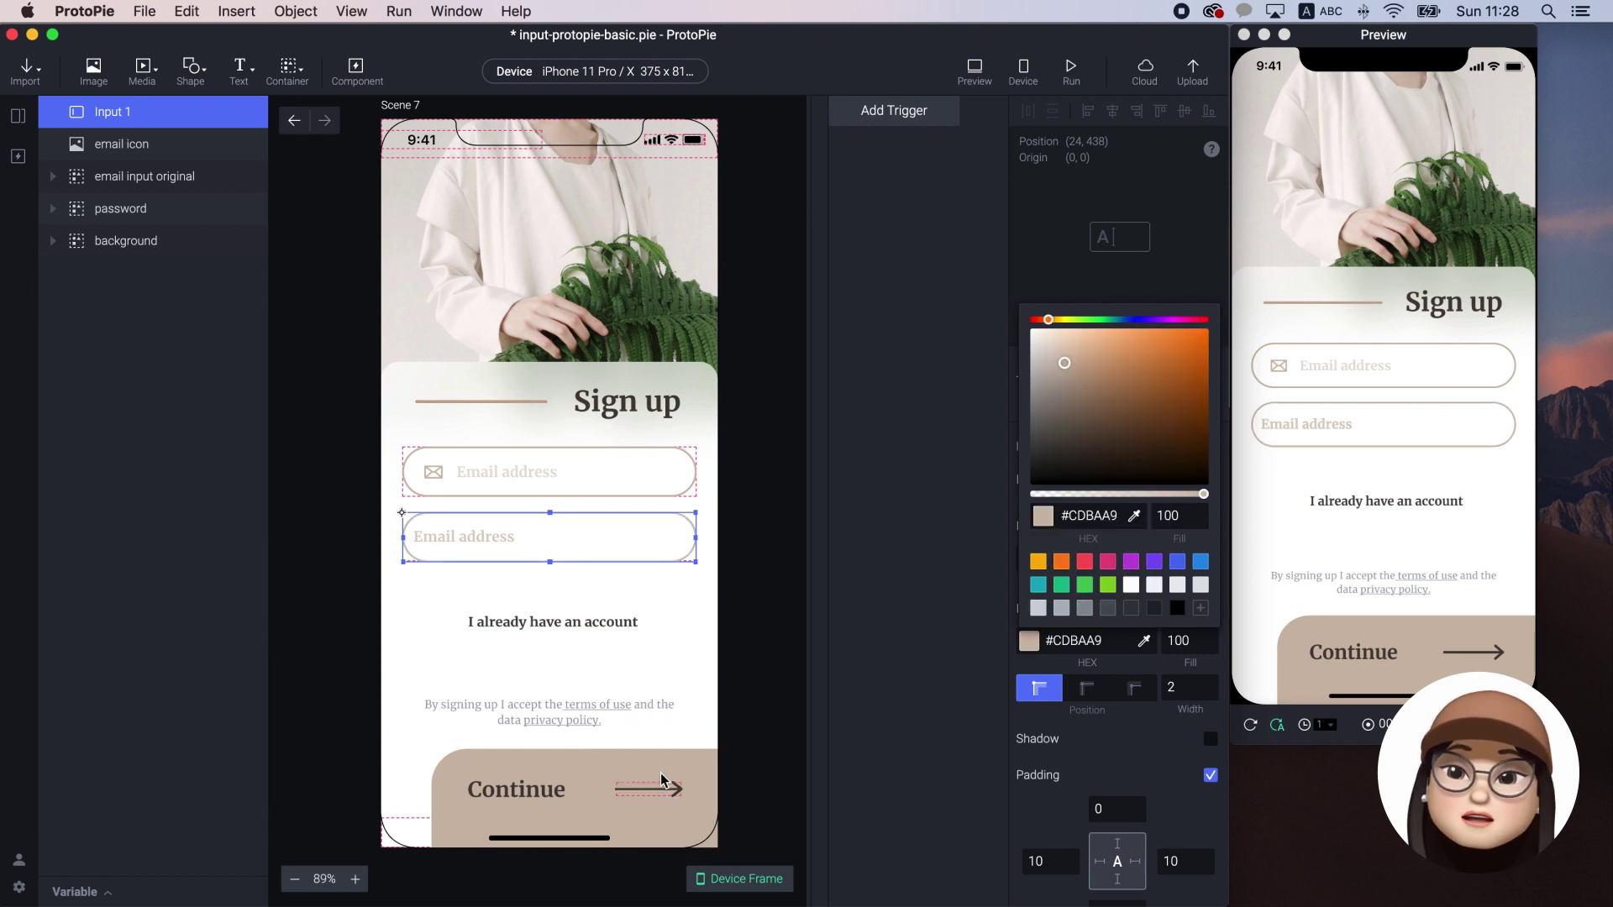
{"action": "left_click", "coordinate": [1126, 721]}
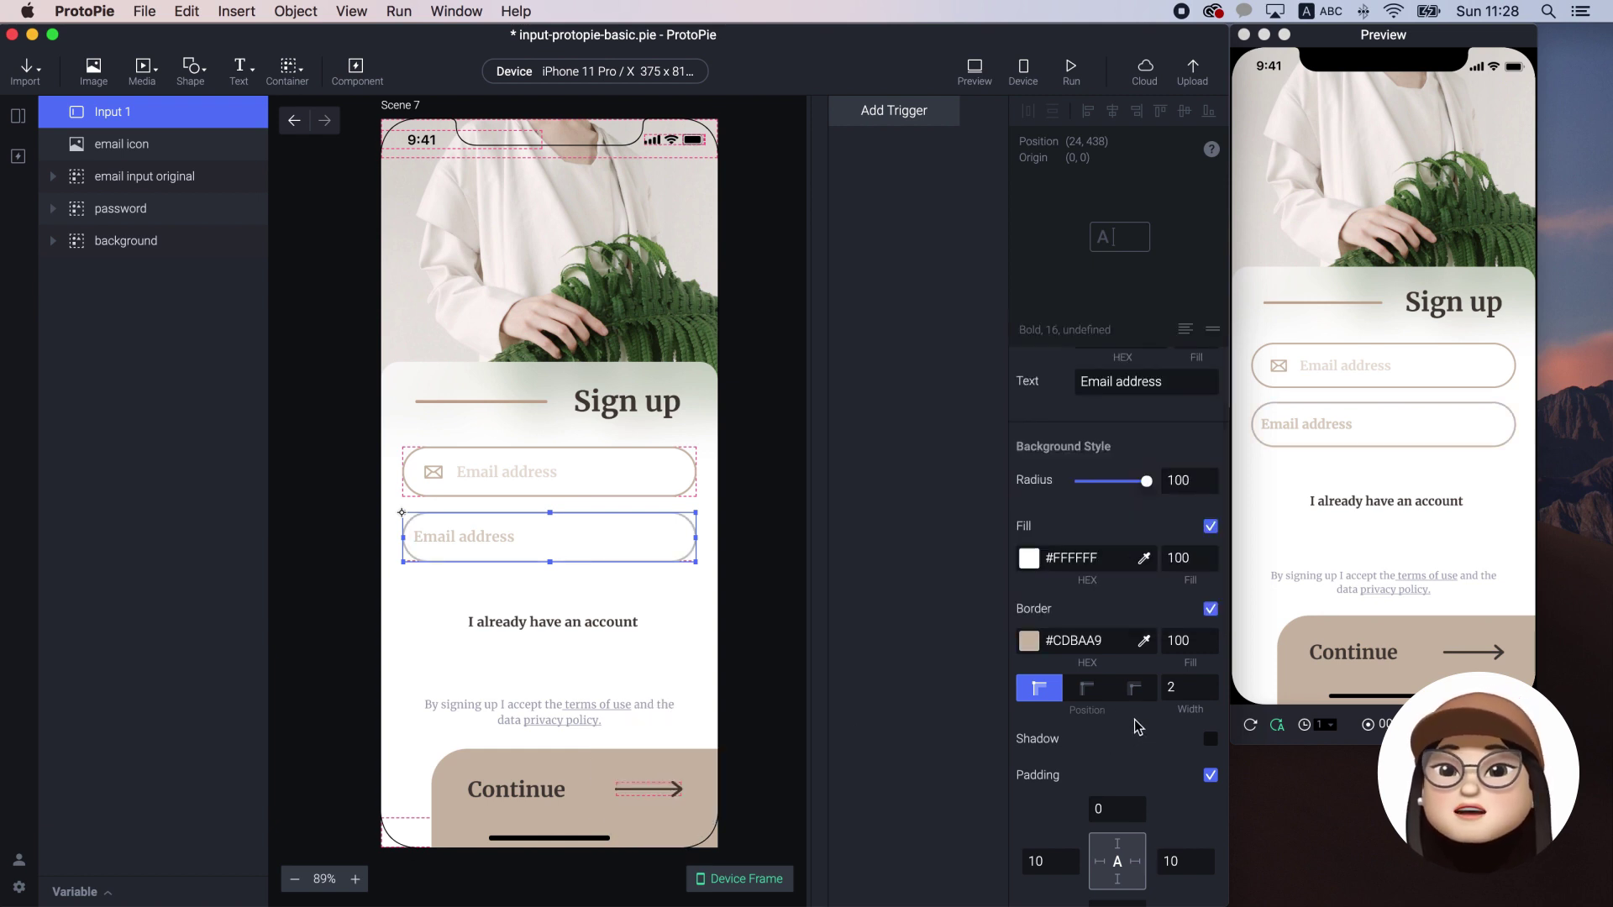
{"action": "scroll", "coordinate": [1136, 723], "scroll_direction": "down", "scroll_amount": 3}
{"action": "scroll", "coordinate": [1139, 724], "scroll_direction": "down", "scroll_amount": 4}
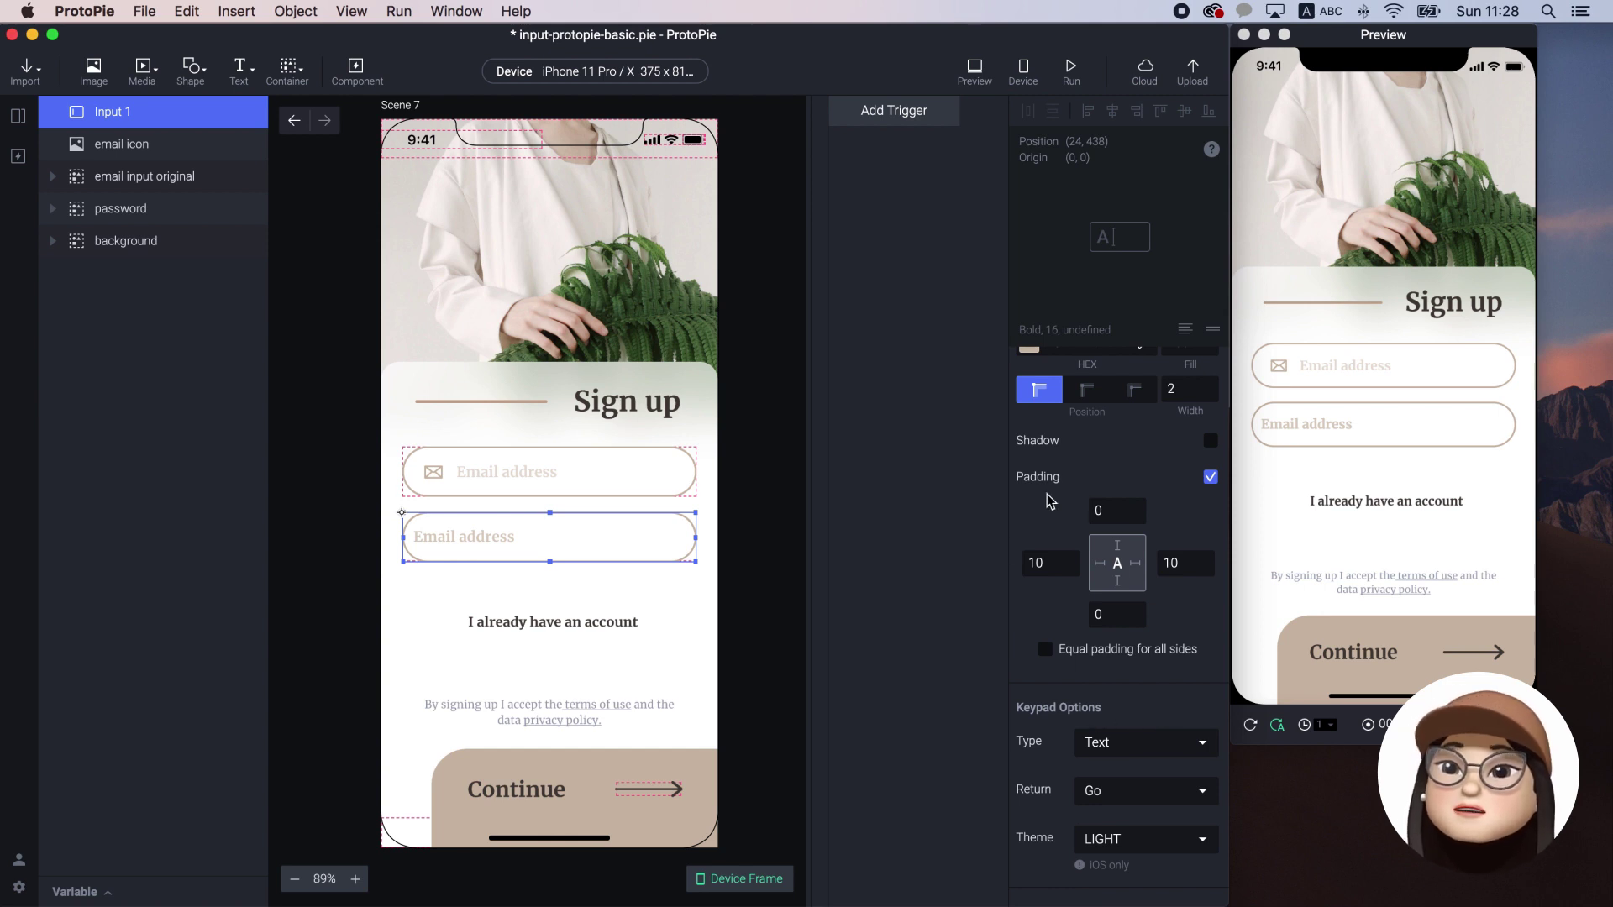
Set Input 1's left padding to 60
{"action": "double_click", "coordinate": [1046, 564]}
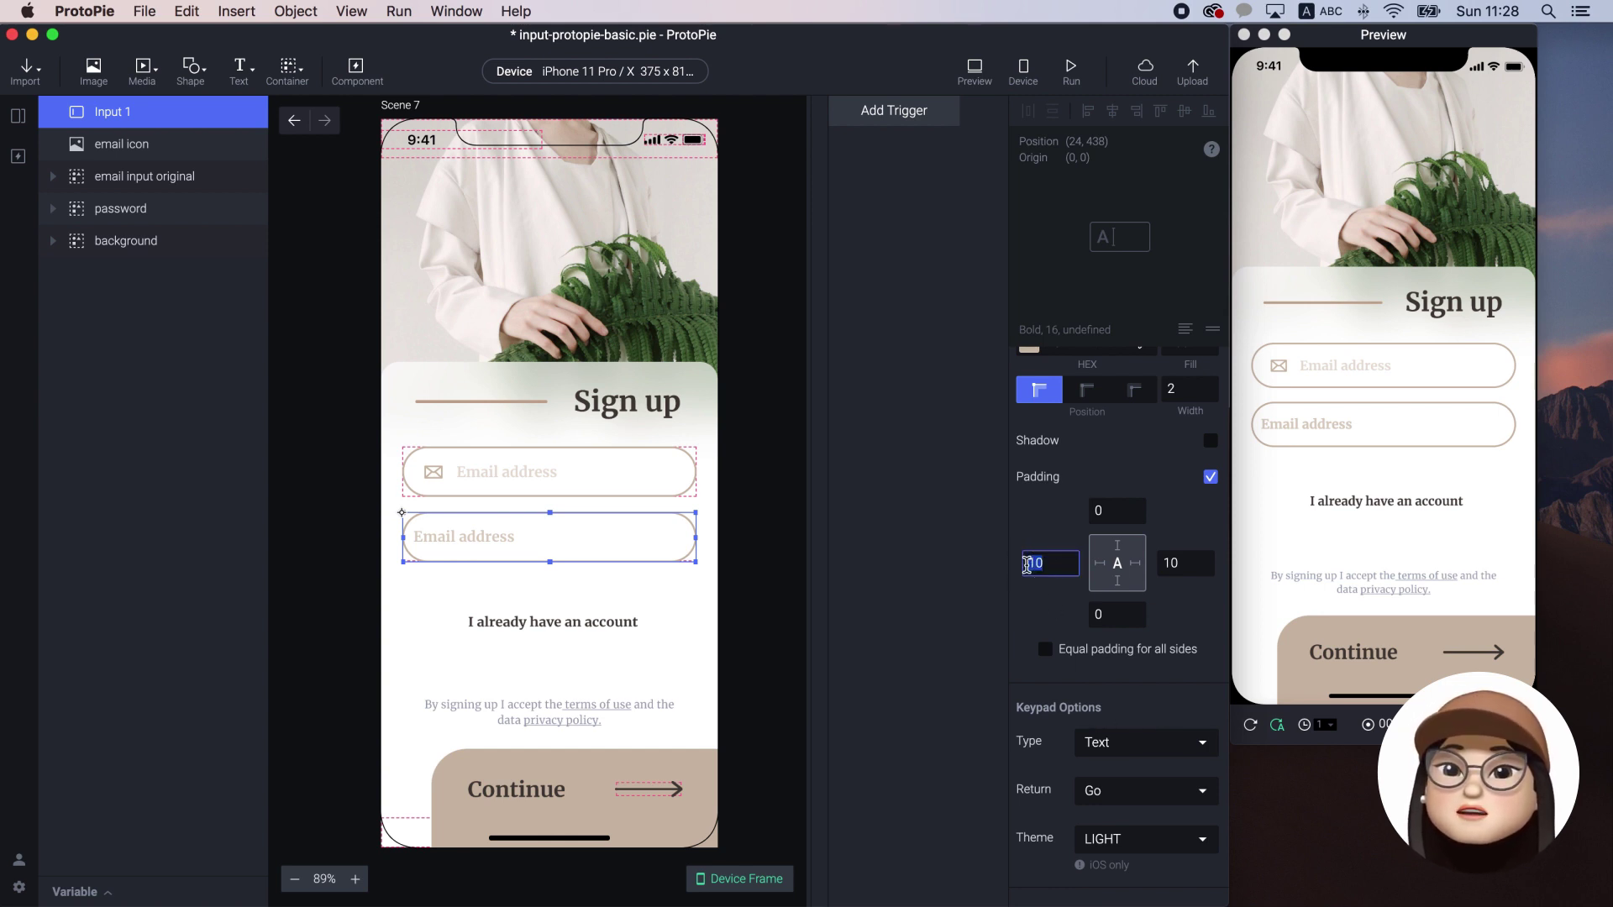
{"action": "type", "text": "16"}
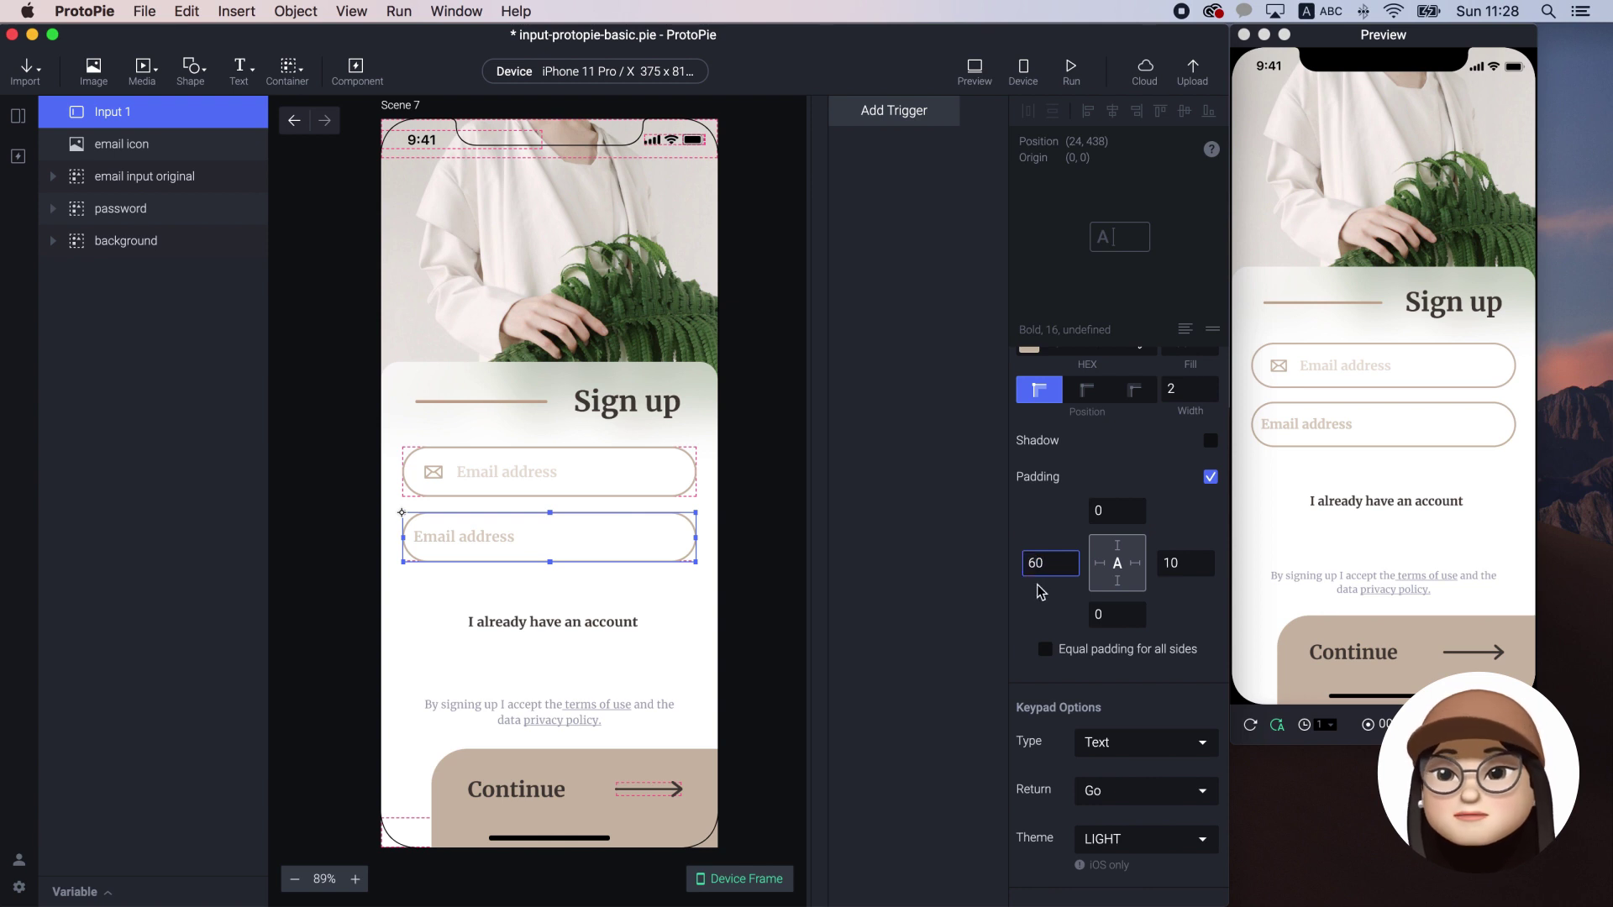
{"action": "left_click", "coordinate": [1037, 591]}
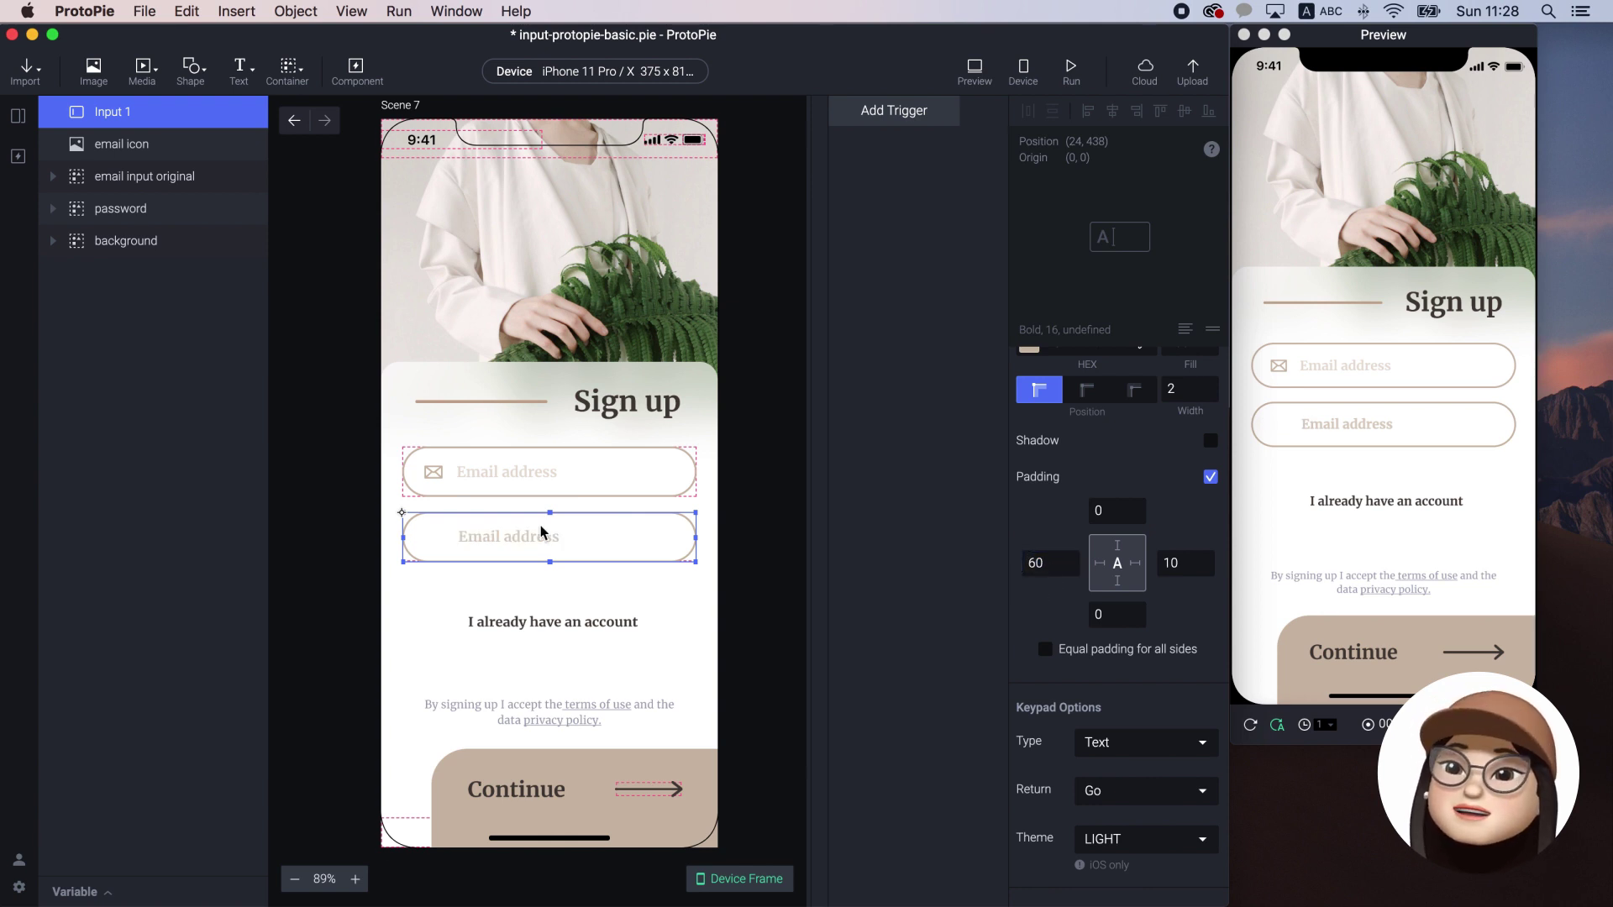
{"action": "scroll", "coordinate": [393, 423], "scroll_direction": "down", "scroll_amount": 1}
{"action": "scroll", "coordinate": [393, 422], "scroll_direction": "right", "scroll_amount": 1}
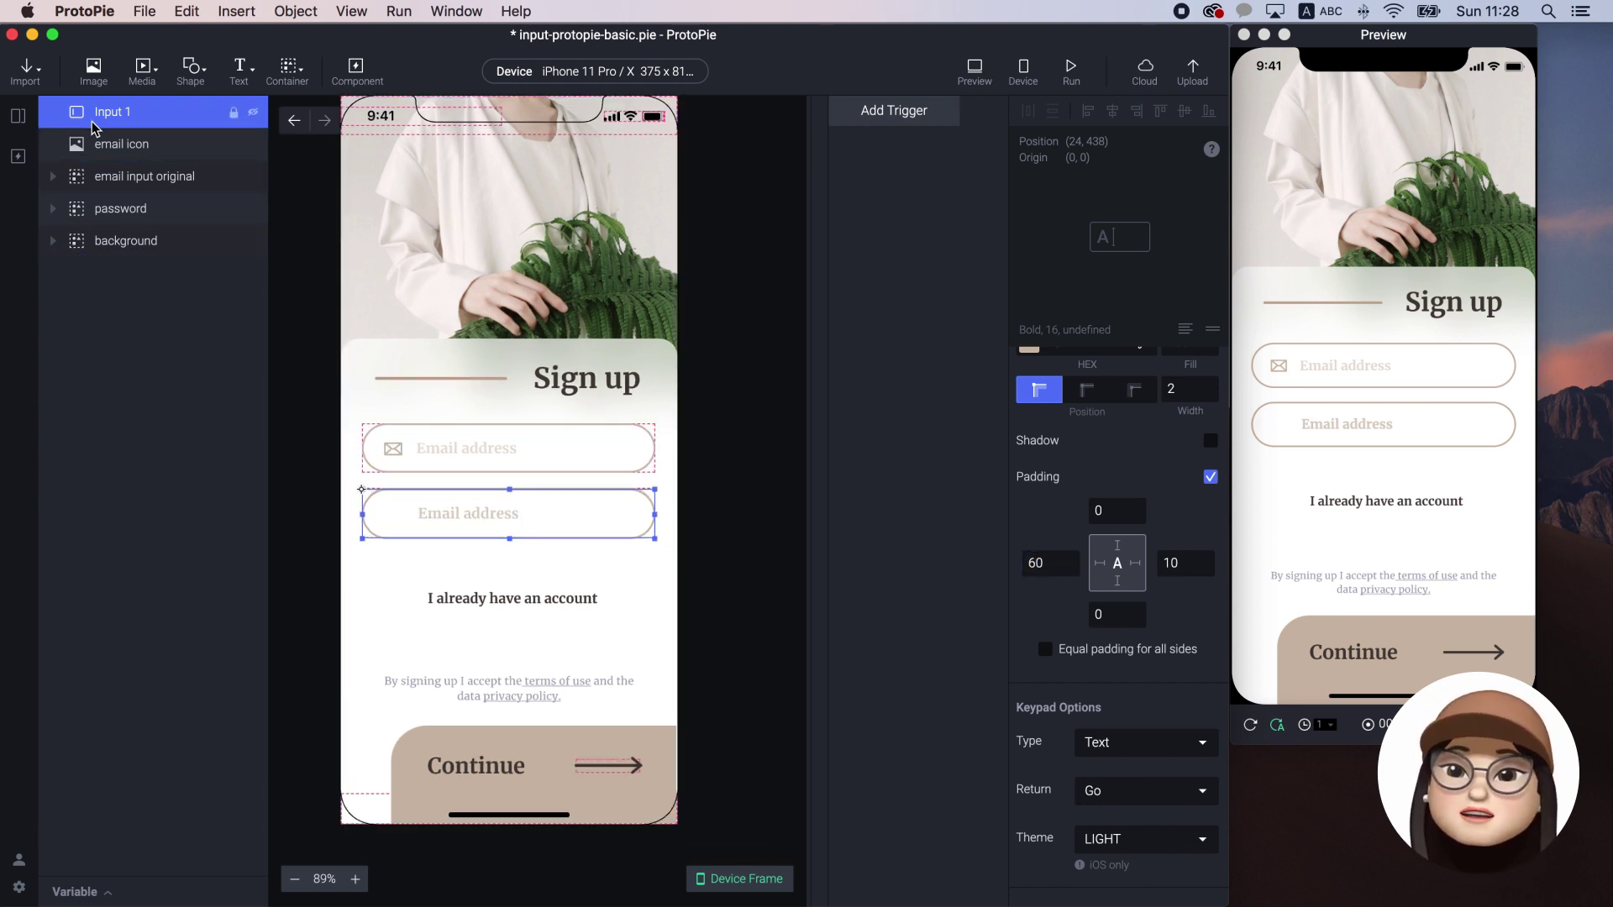
Duplicate the email icon, group it with Input 1 as Container 1, and place it at 24, 366
{"action": "left_click", "coordinate": [101, 144]}
{"action": "key", "text": "super+d"}
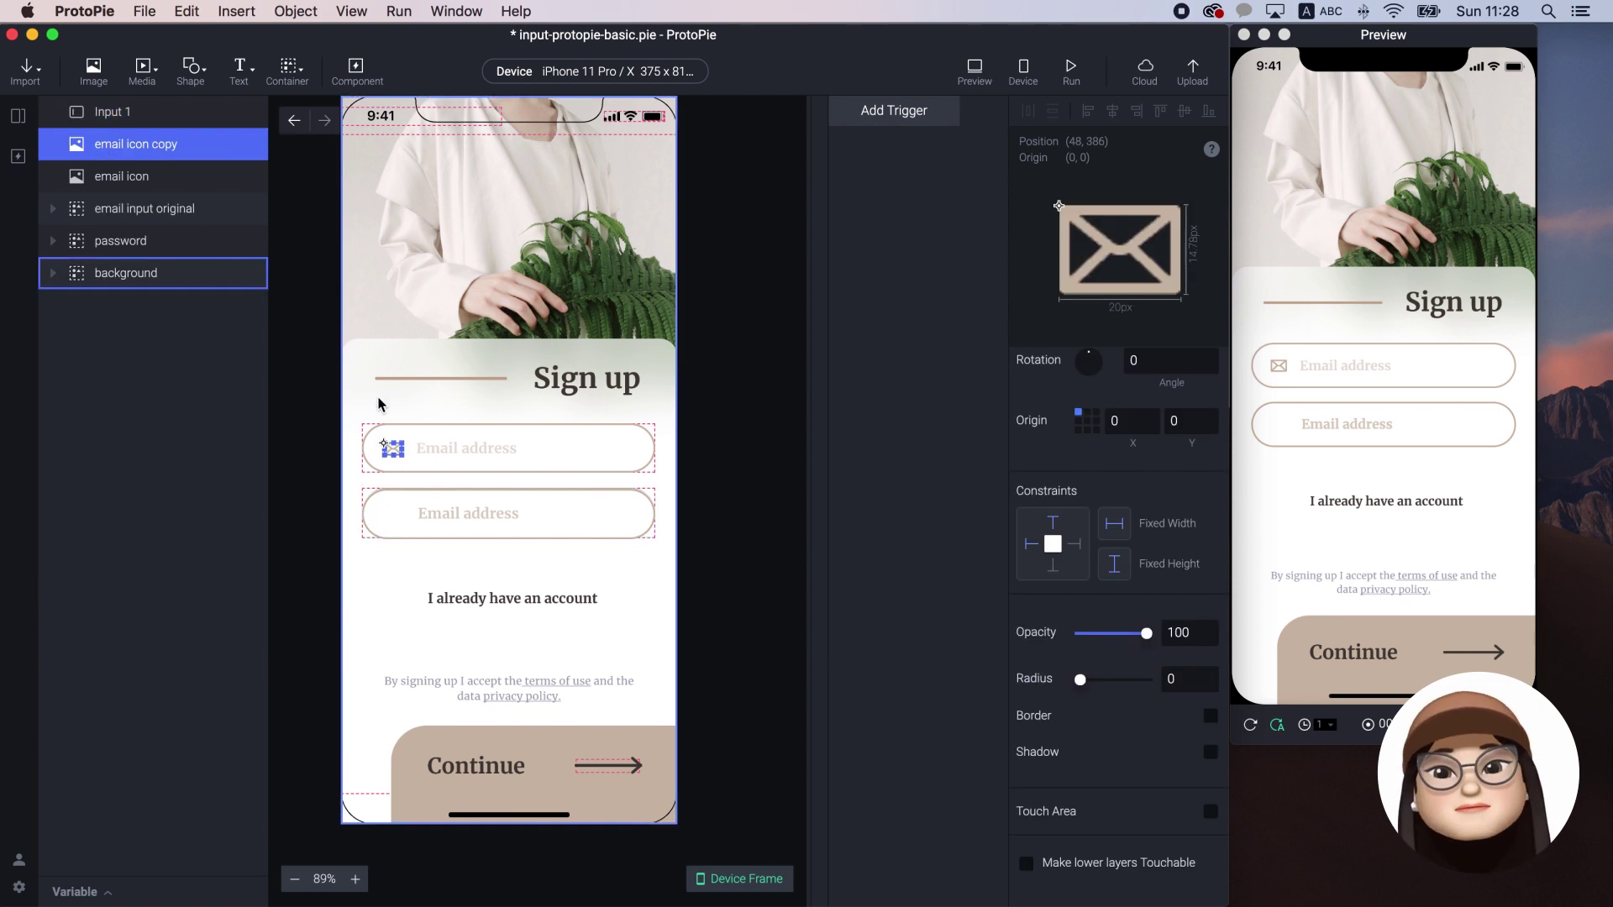
{"action": "left_click_drag", "start_coordinate": [394, 454], "coordinate": [393, 519]}
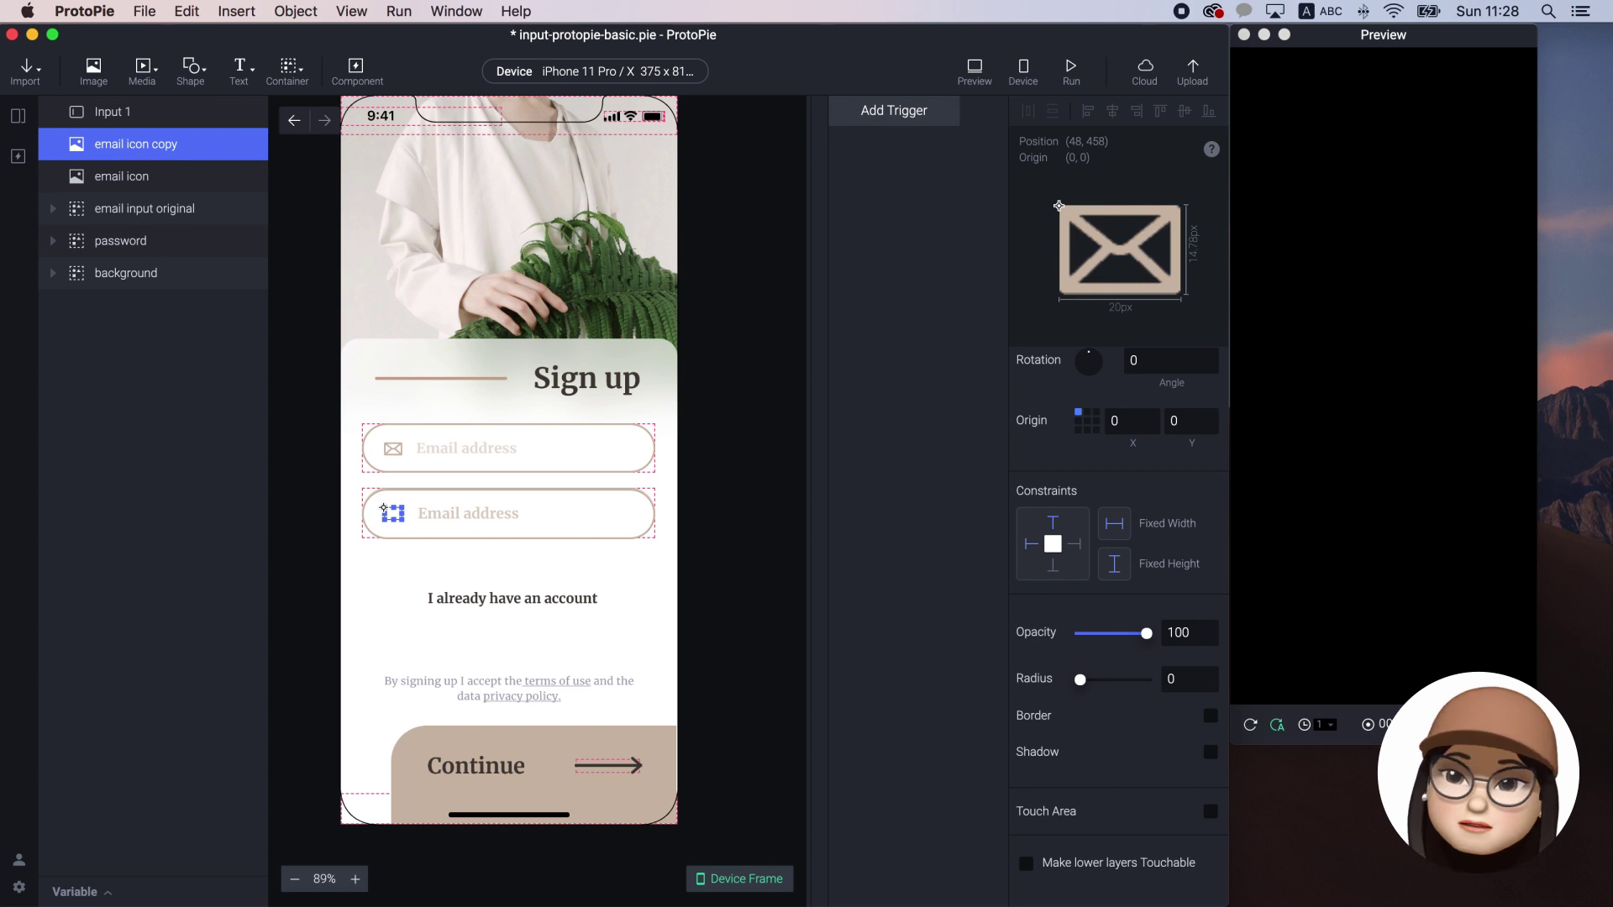
{"action": "left_click", "coordinate": [547, 511], "text": "shift"}
{"action": "key", "text": "super+g"}
{"action": "left_click_drag", "start_coordinate": [547, 511], "coordinate": [558, 446]}
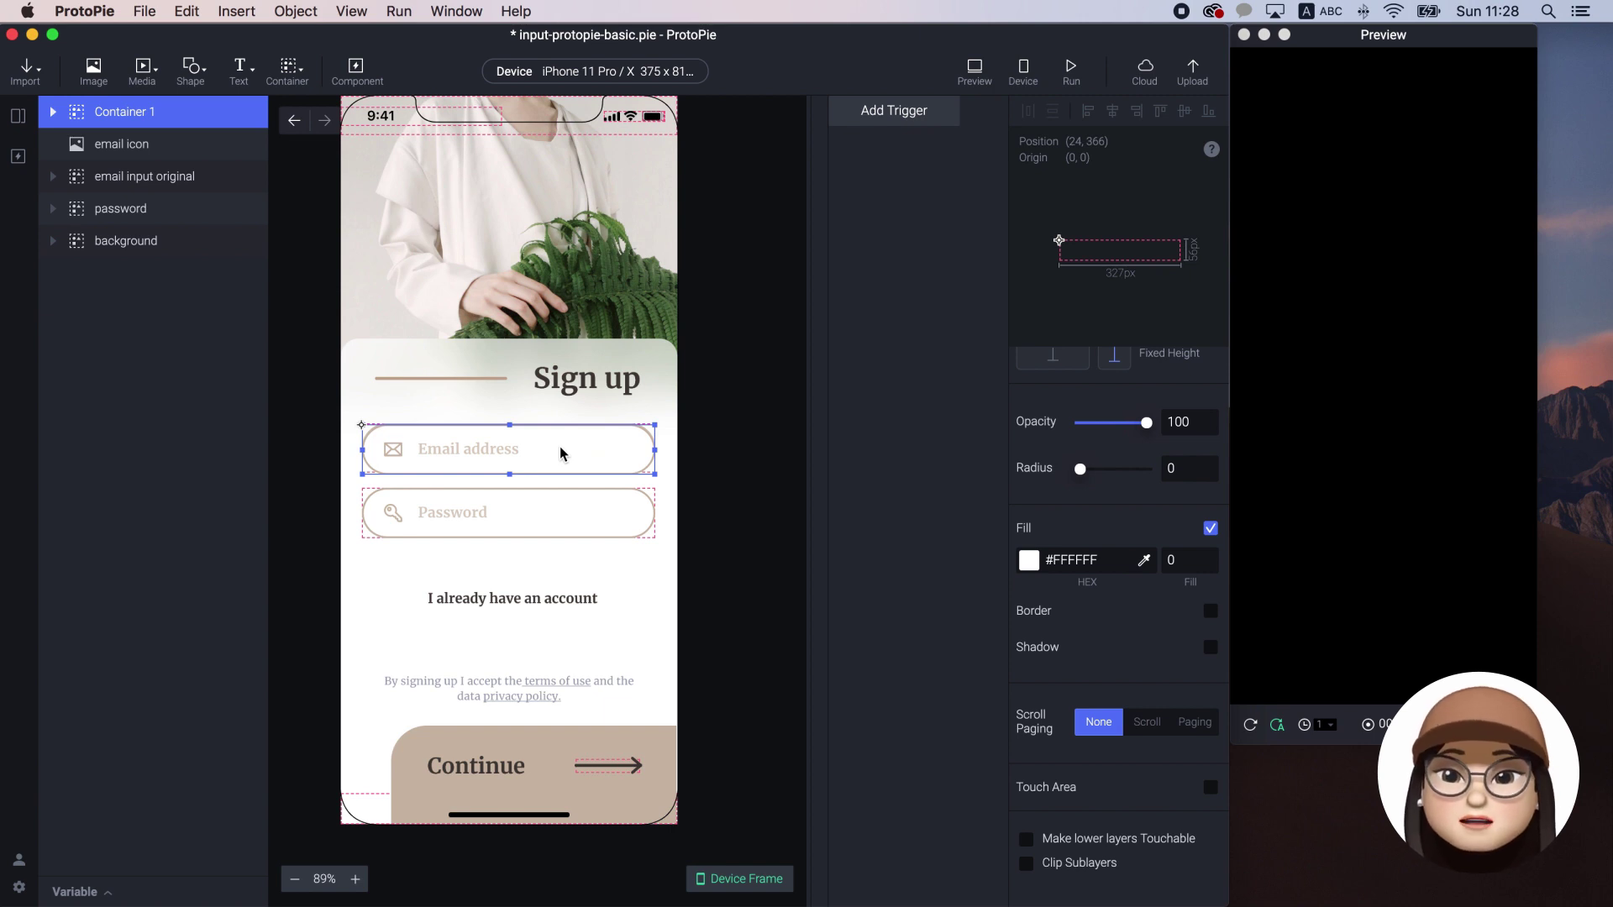
{"action": "left_click", "coordinate": [730, 466]}
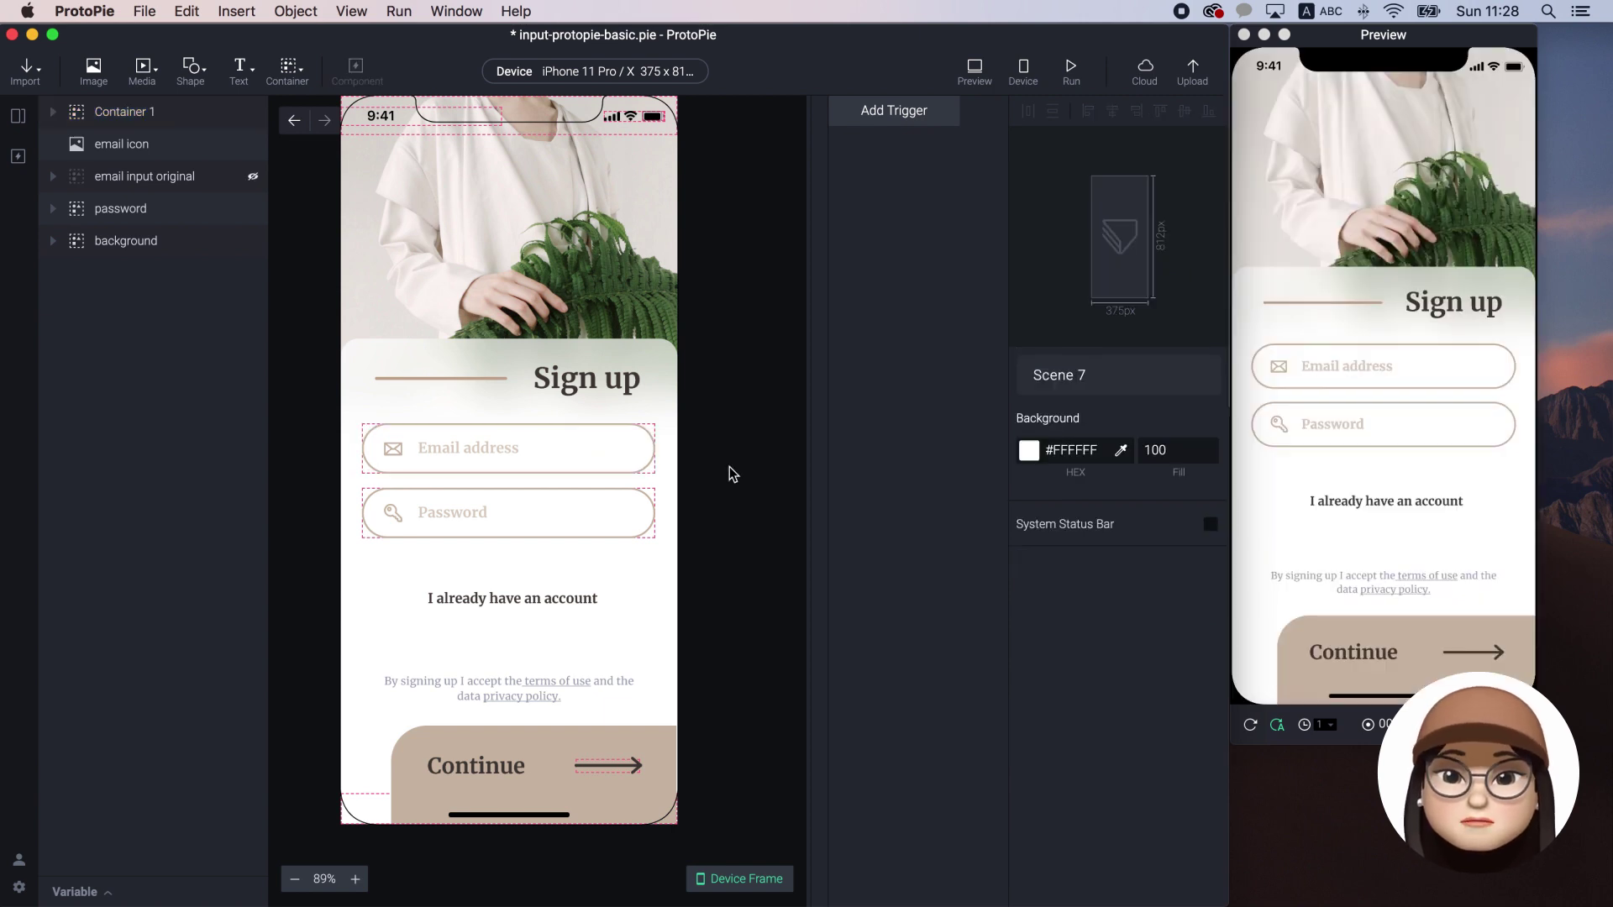
Set the password input's keypad type to Text Password
{"action": "left_click", "coordinate": [527, 528]}
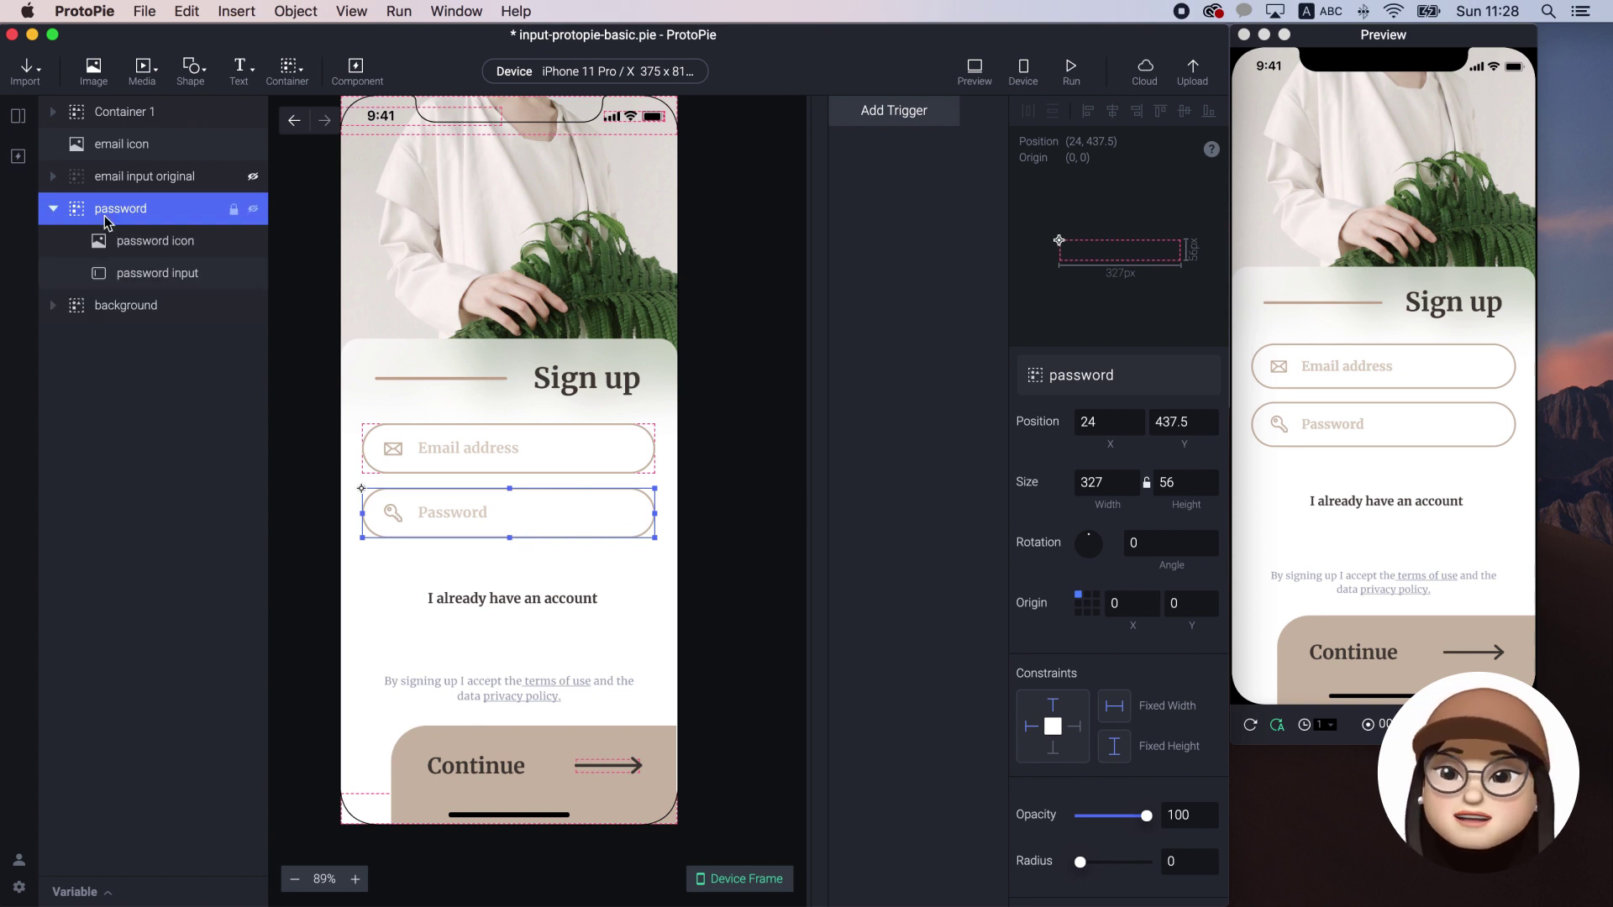
{"action": "left_click", "coordinate": [160, 275]}
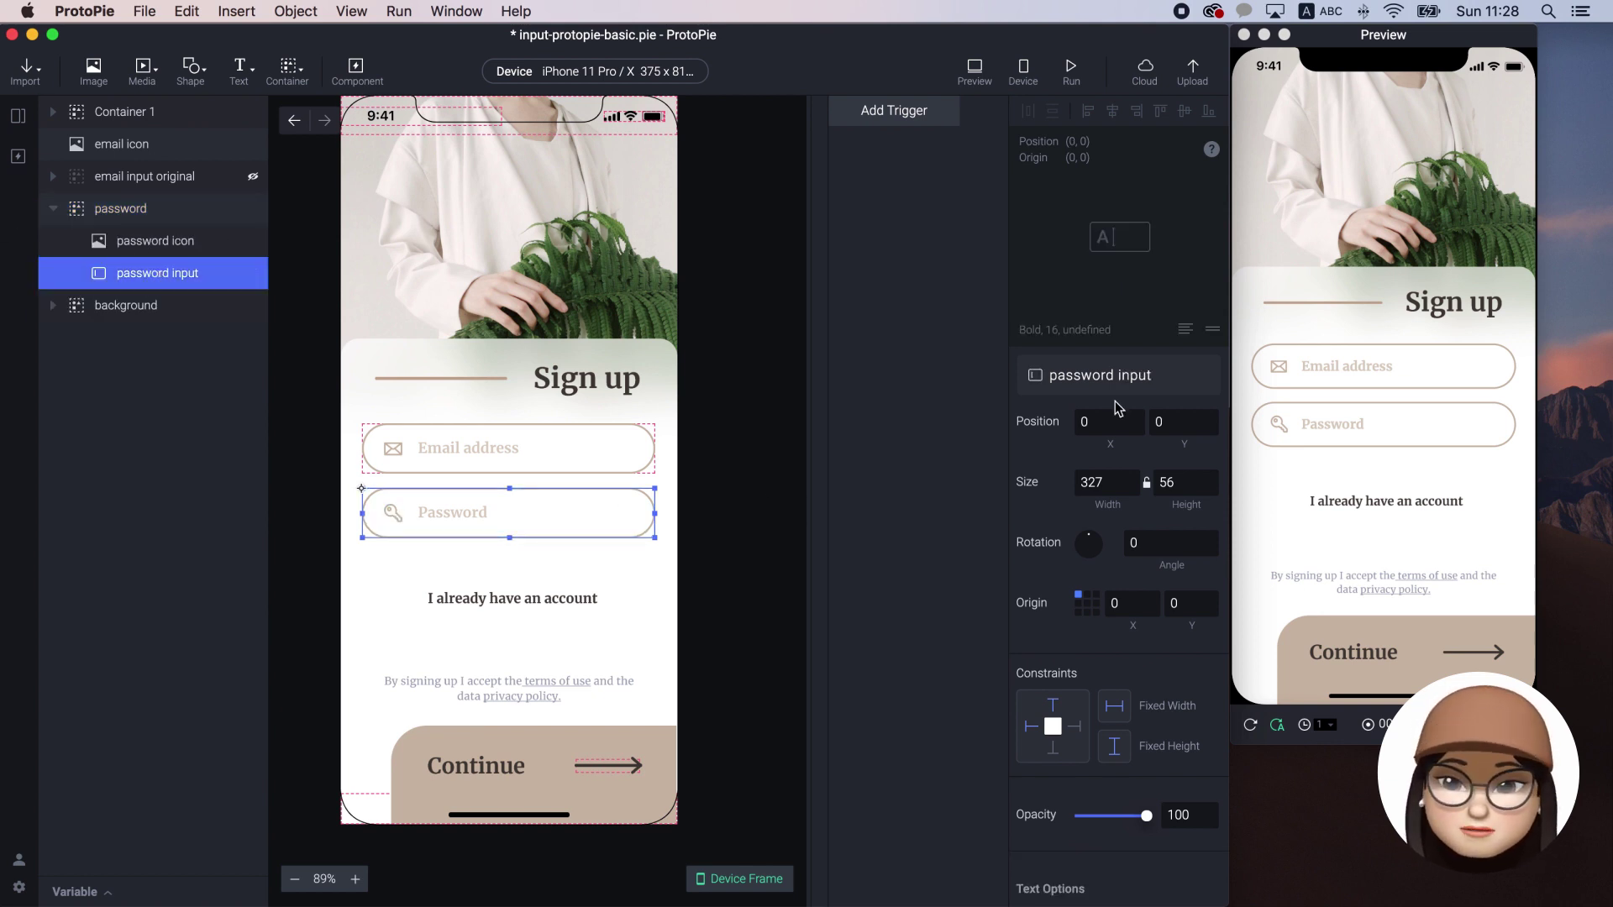
{"action": "scroll", "coordinate": [1116, 400], "scroll_direction": "down", "scroll_amount": 5}
{"action": "left_click", "coordinate": [1118, 529]}
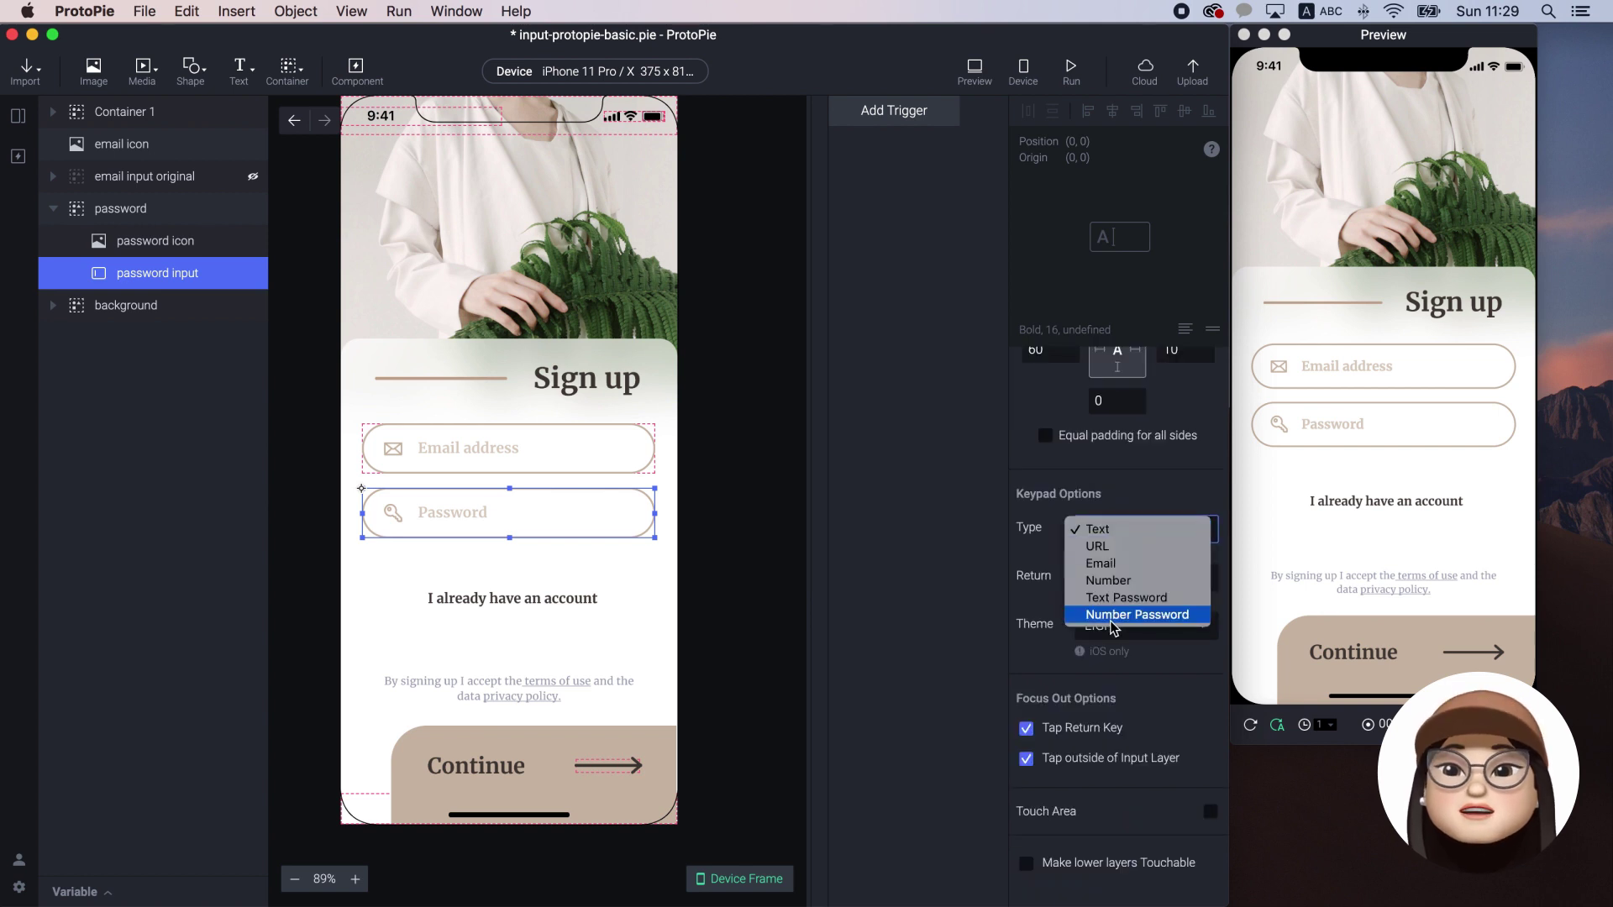
{"action": "left_click", "coordinate": [1100, 597]}
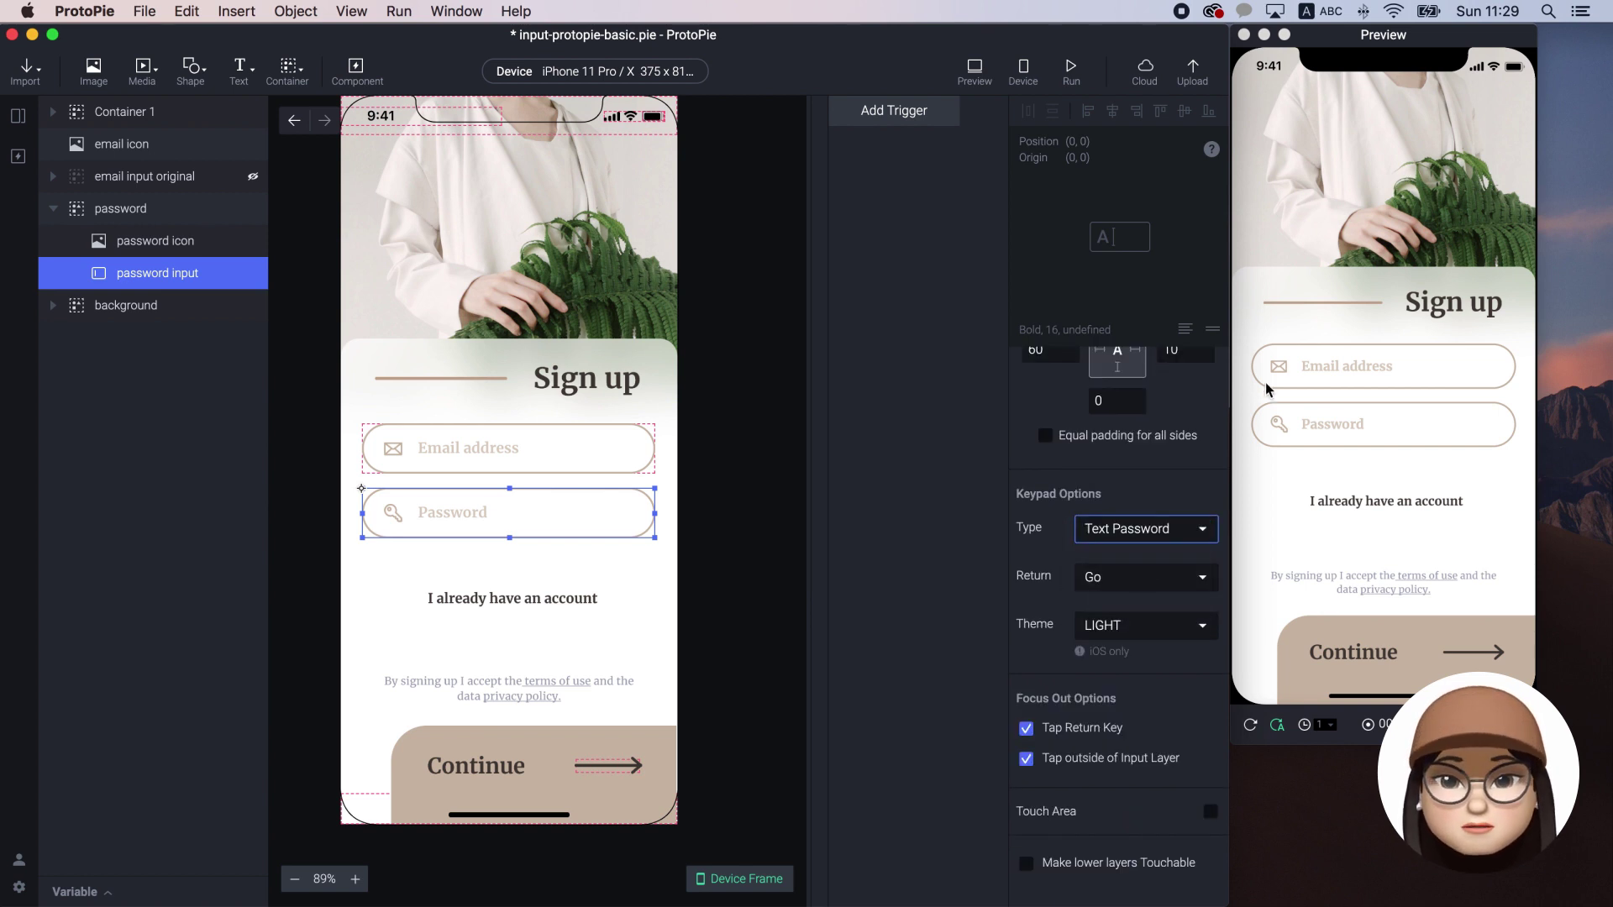
Type a test password in the preview's Password field to confirm it shows dots, then clear it
{"action": "left_click", "coordinate": [1300, 363]}
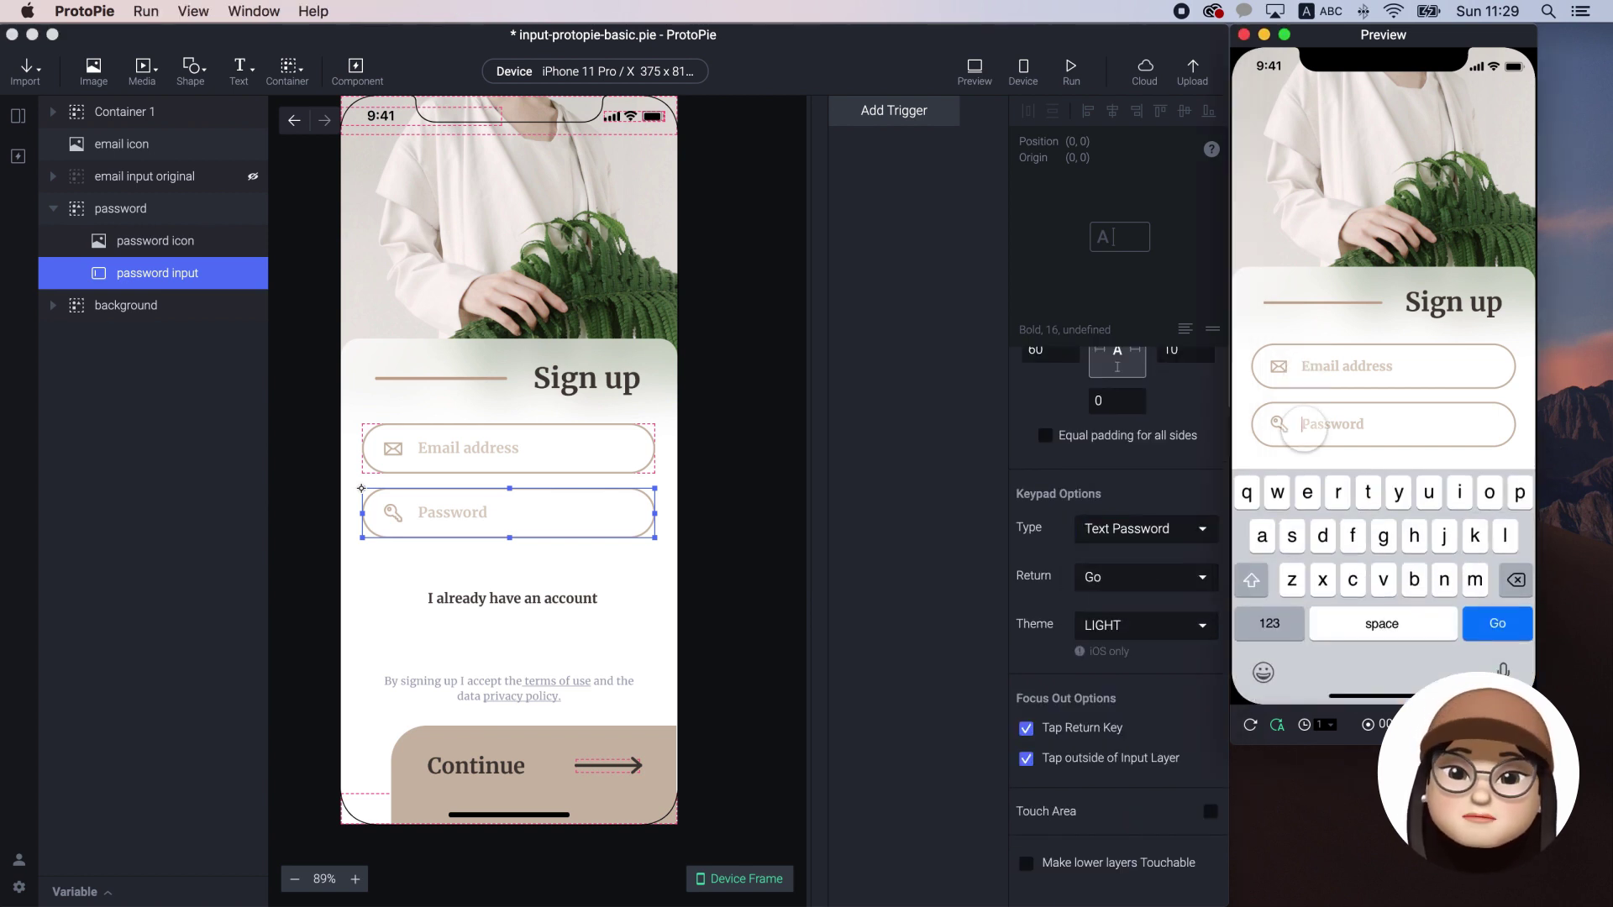
{"action": "type", "text": "••••••"}
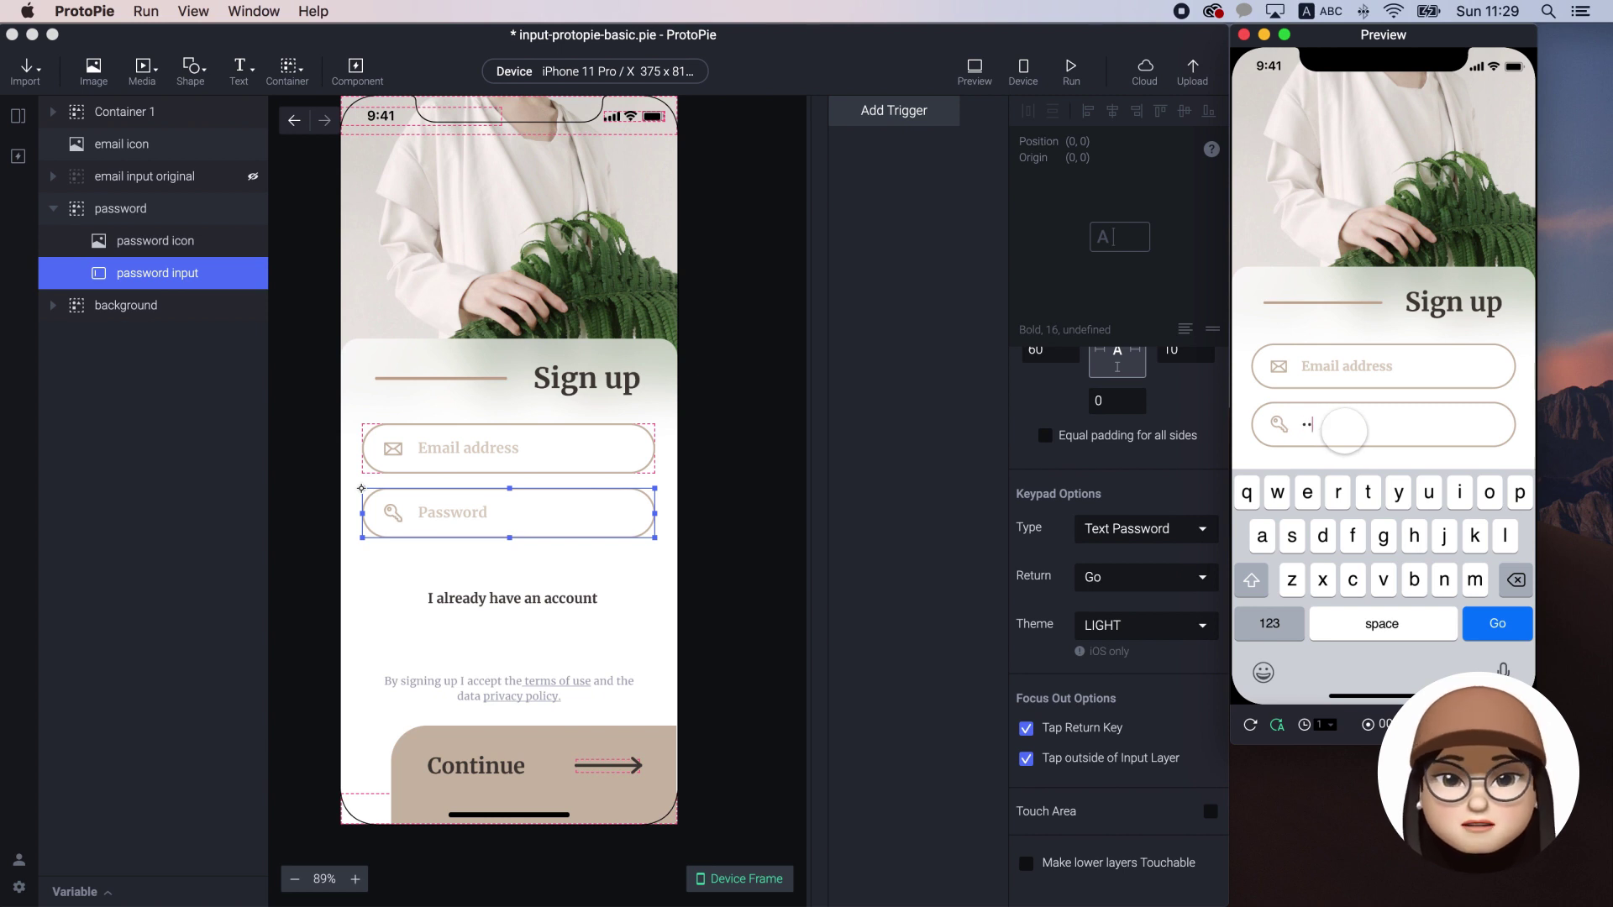
{"action": "type", "text": "••"}
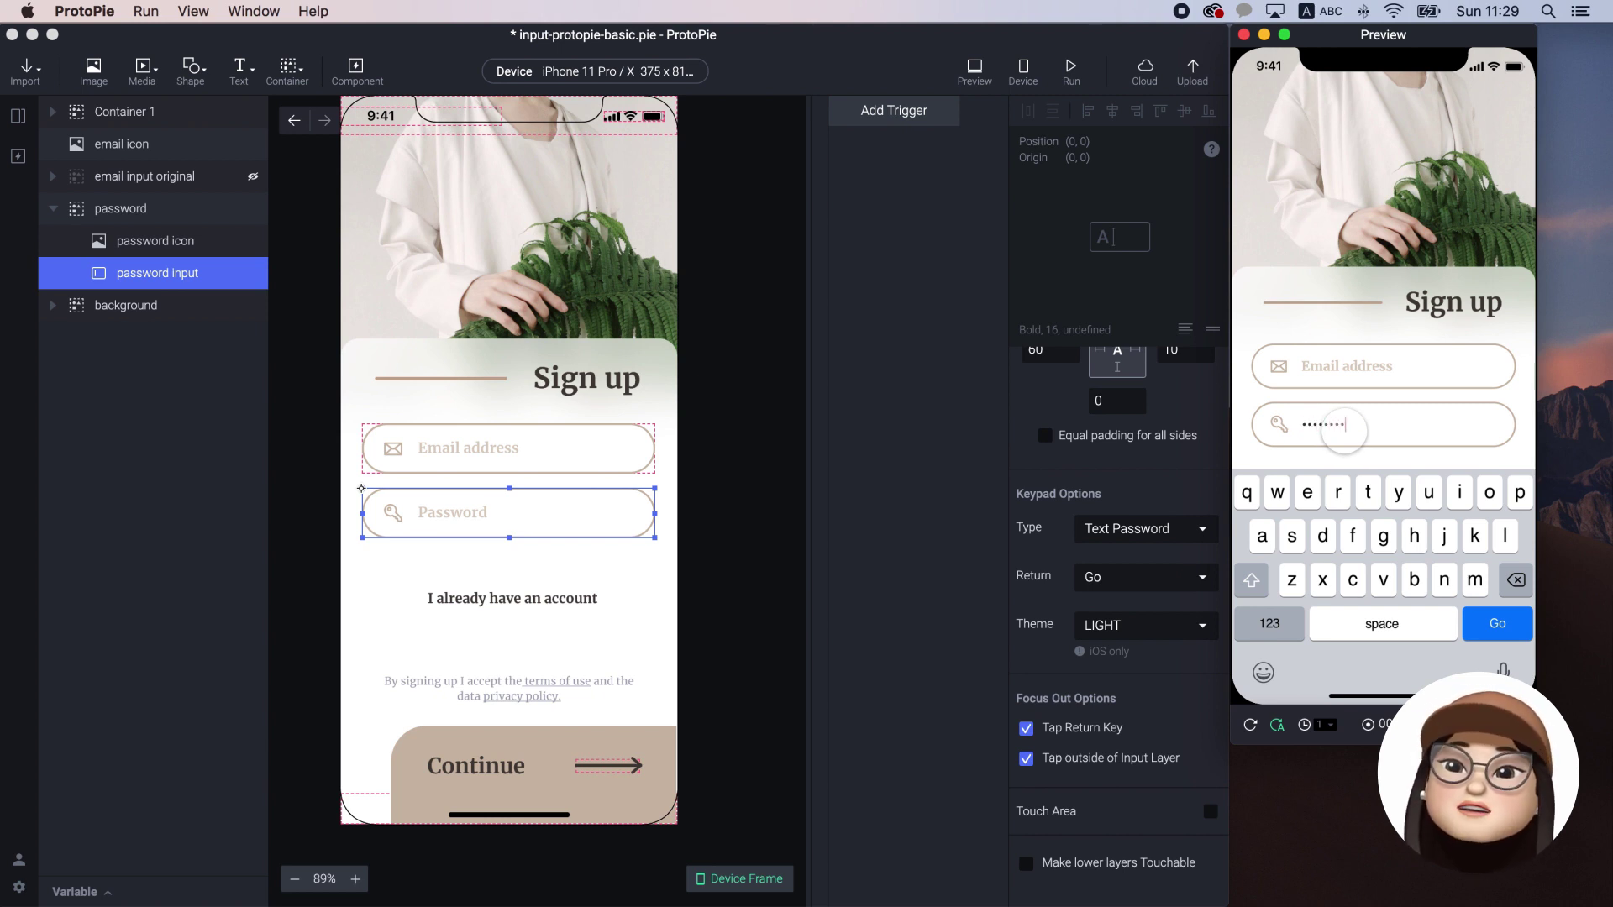
{"action": "key", "text": "BackSpace"}
{"action": "key", "text": "BackSpace"}
{"action": "key", "text": "BackSpace"}
{"action": "key", "text": "BackSpace"}
{"action": "key", "text": "BackSpace"}
{"action": "key", "text": "BackSpace"}
{"action": "type", "text": "•••••"}
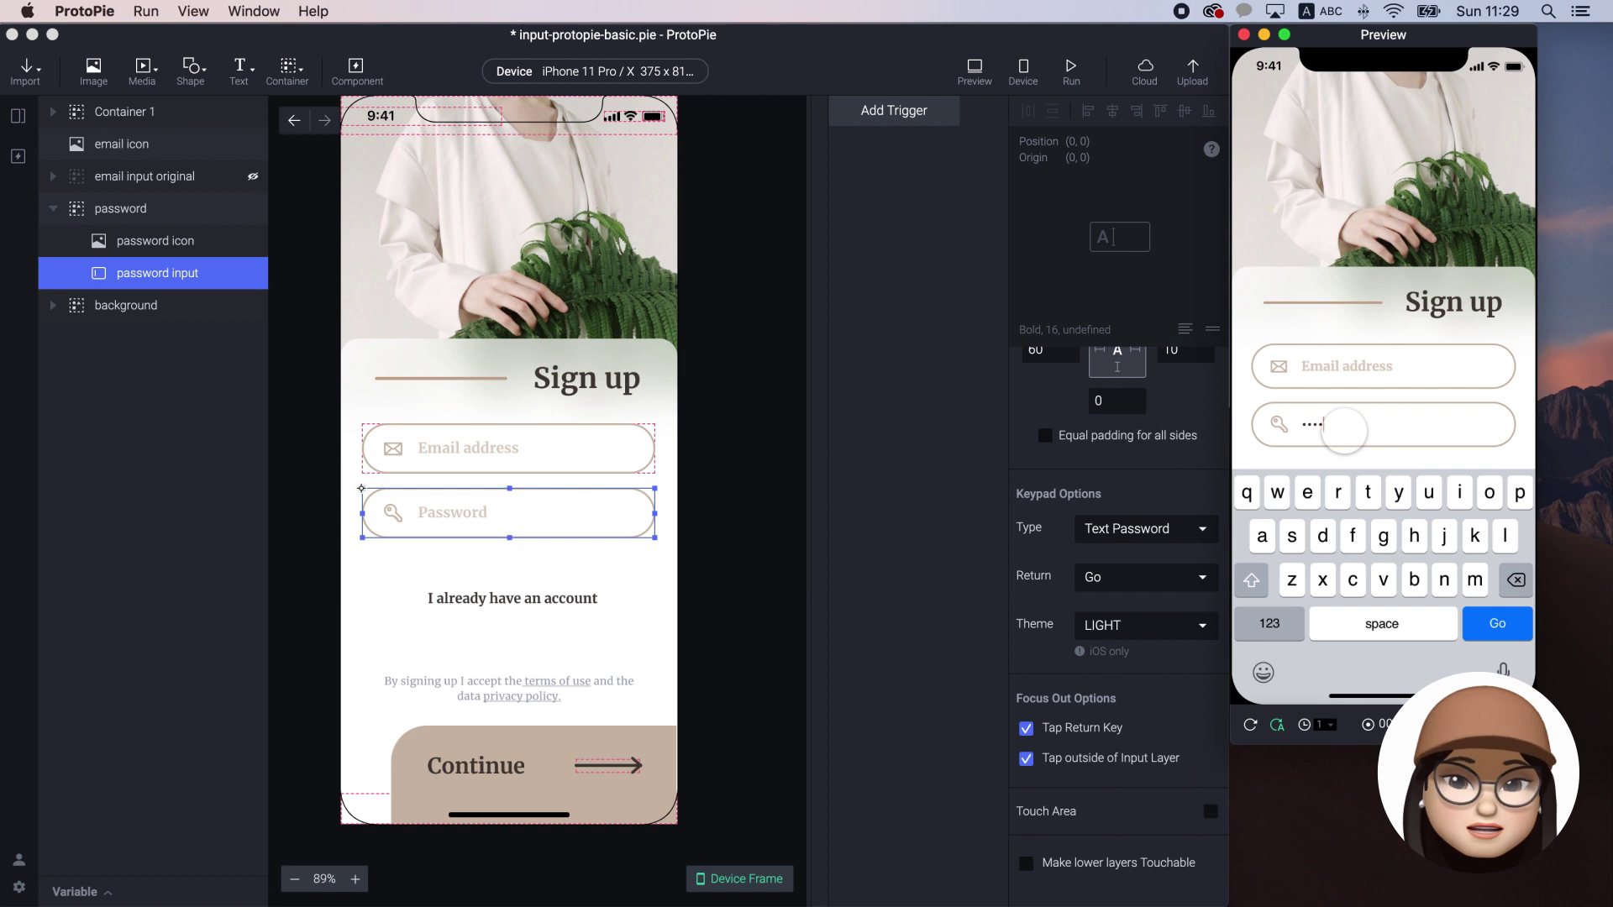
{"action": "key", "text": "BackSpace"}
{"action": "key", "text": "BackSpace"}
{"action": "key", "text": "BackSpace"}
{"action": "key", "text": "BackSpace"}
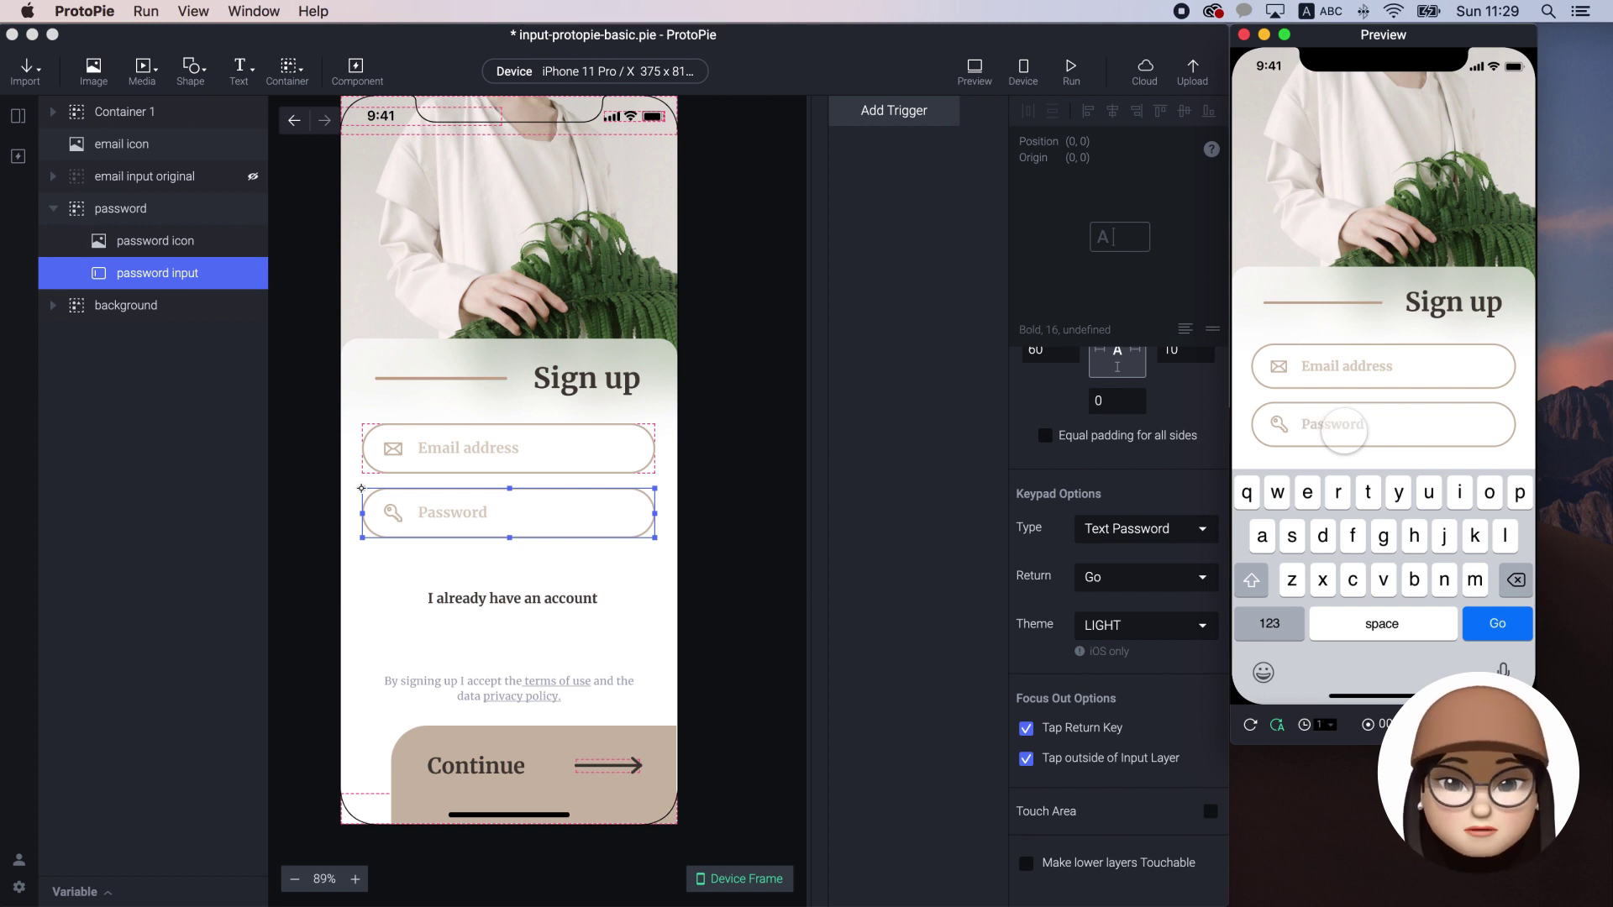